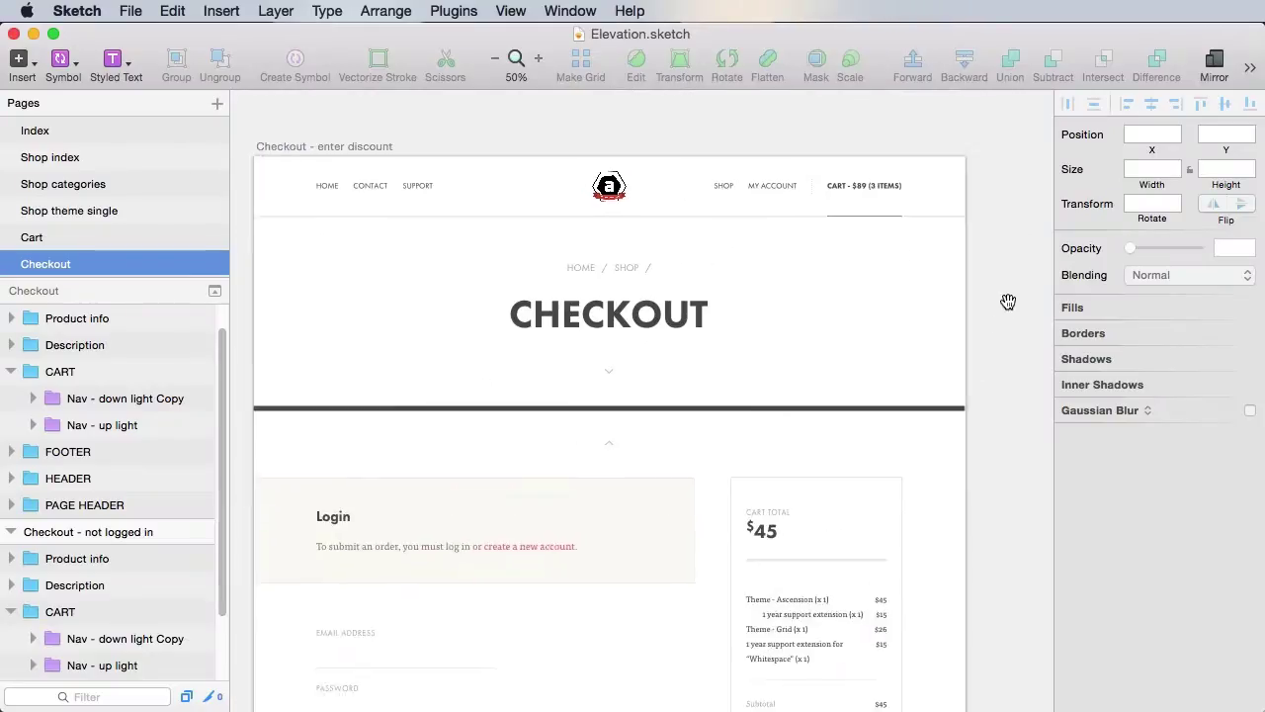
# - Duplicate the 'Checkout - enter discount' artboard
pyautogui.click(289, 147)
pyautogui.press('super+d')
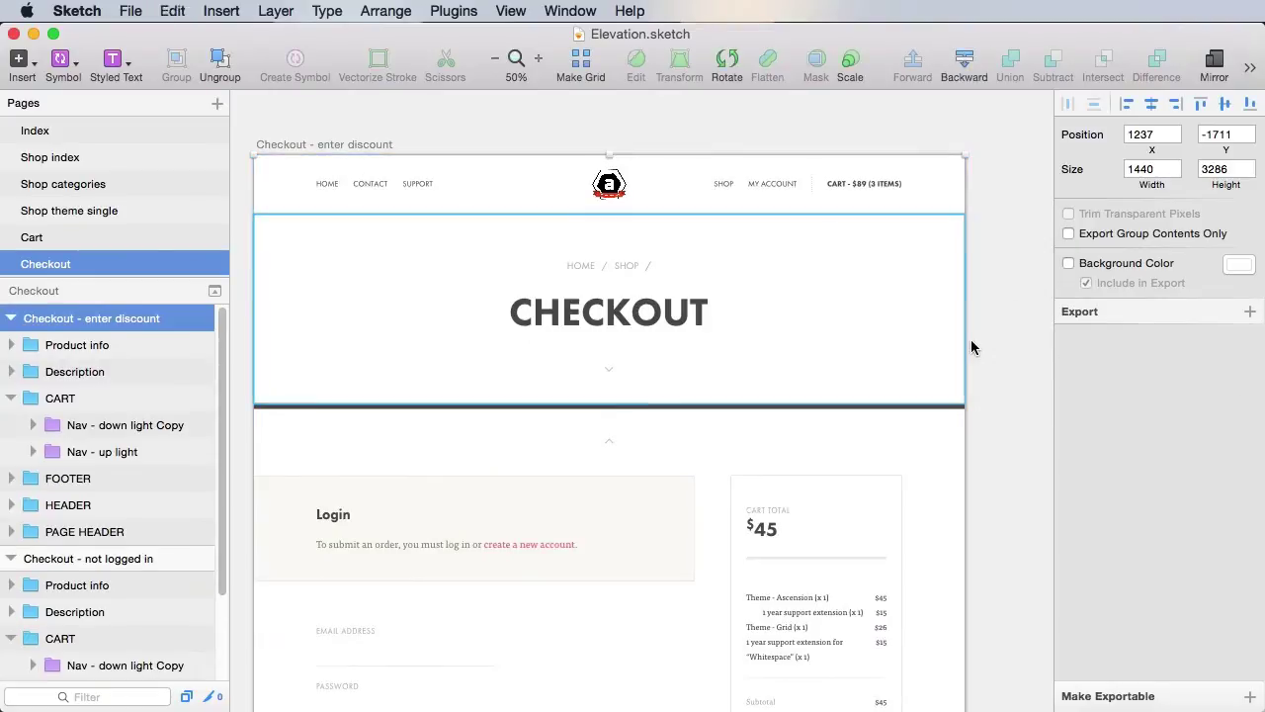
pyautogui.scroll(-10, 971, 347)
pyautogui.scroll(10, 971, 347)
# - Rename the duplicated artboard to 'Checkout - logged in'
pyautogui.doubleClick(178, 318)
pyautogui.moveTo(190, 318); pyautogui.dragTo(87, 318)
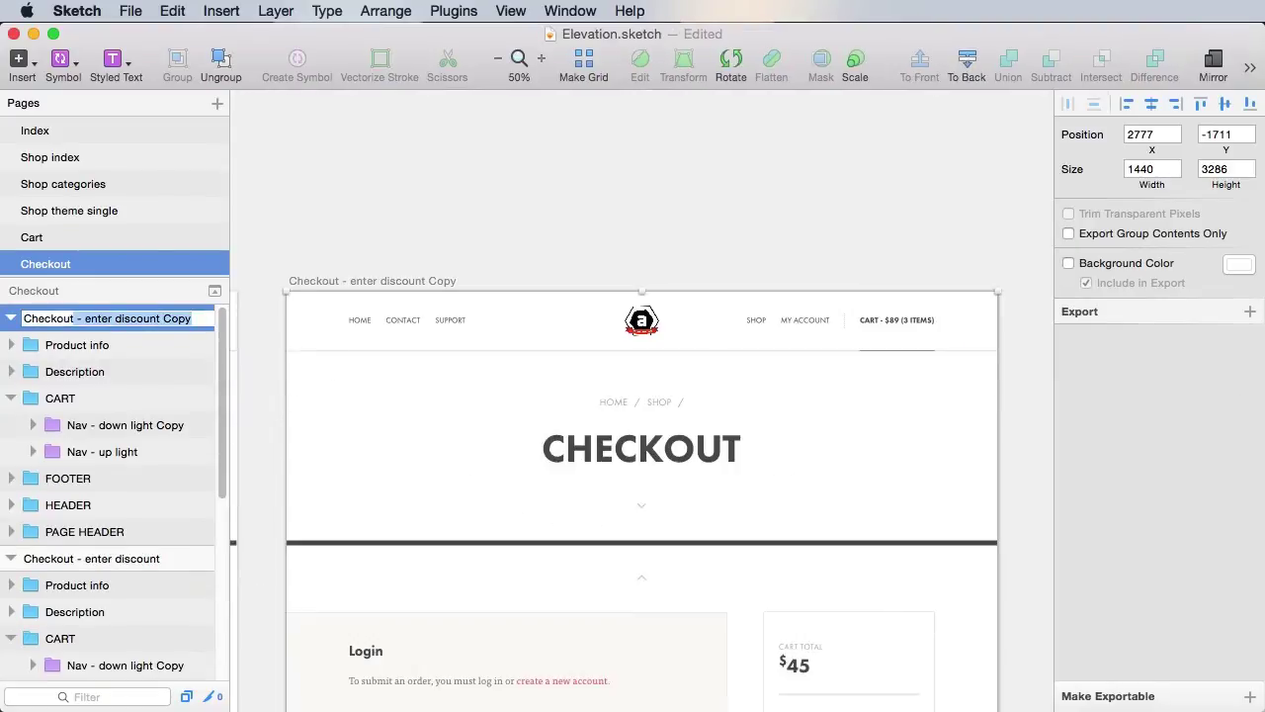
pyautogui.press('BackSpace')
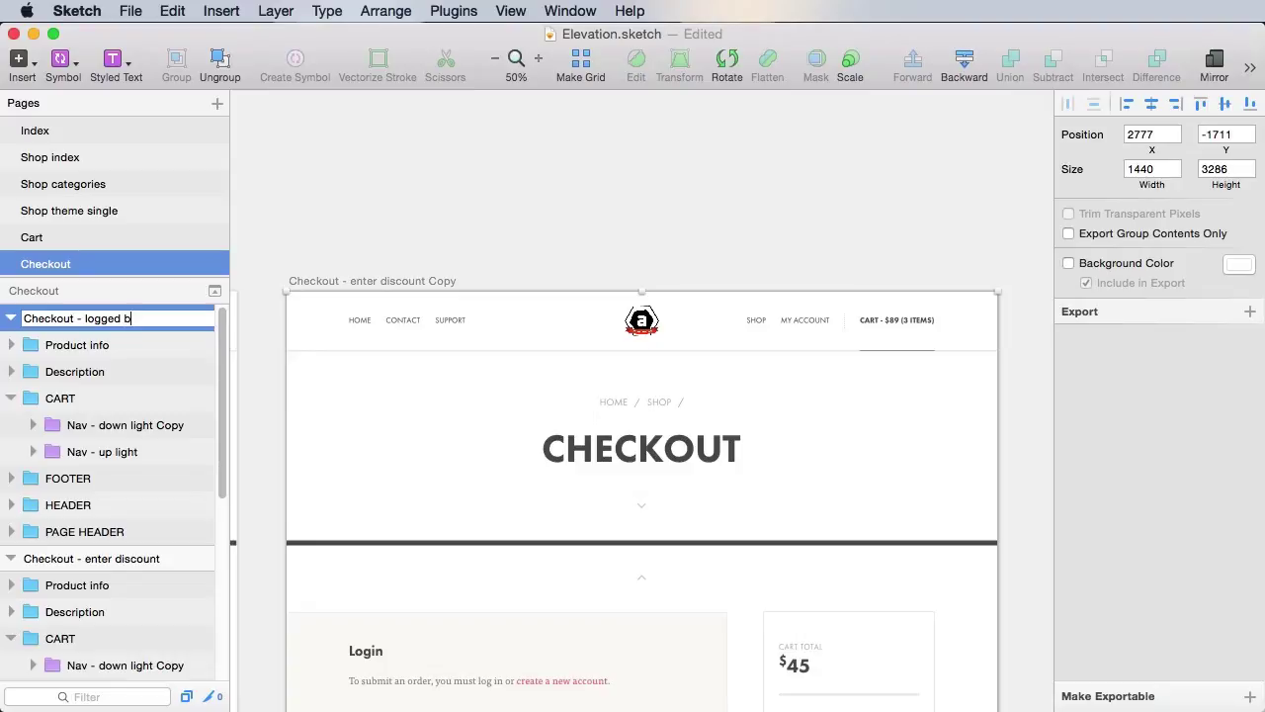
pyautogui.write('logged in')
pyautogui.press('Return')
pyautogui.scroll(-5, 712, 377)
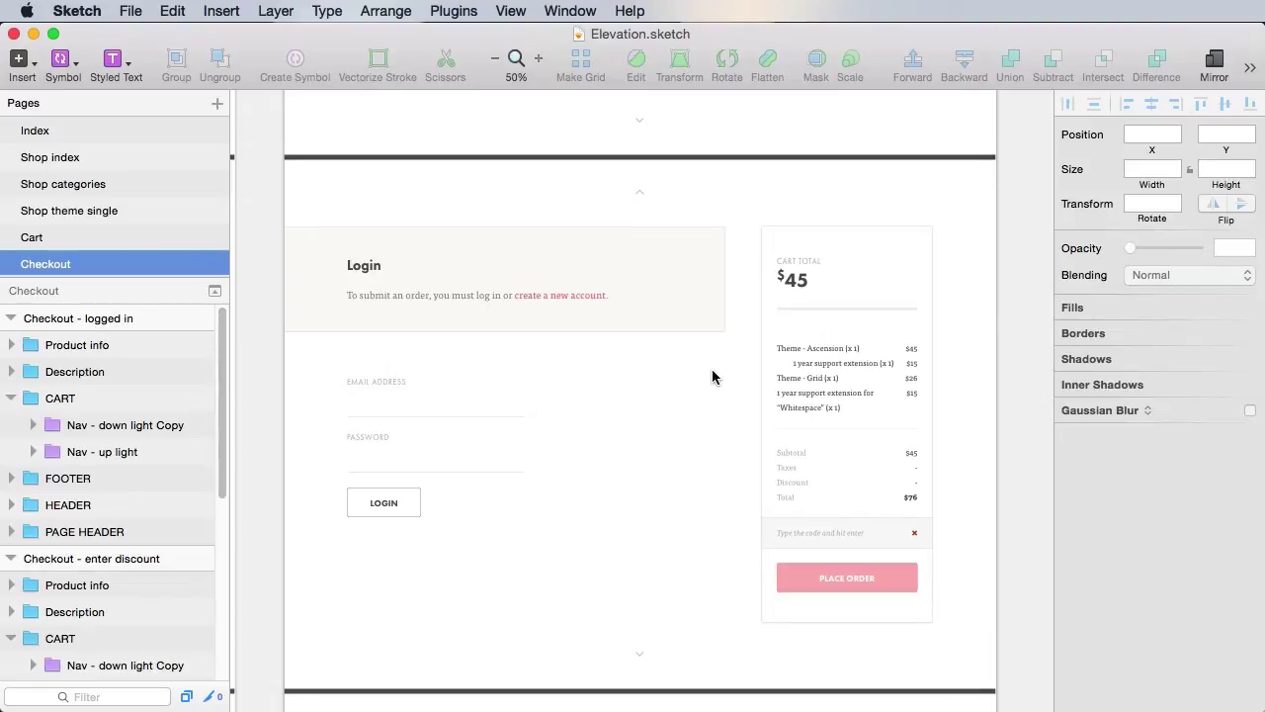
# - Set the Place Order primary button group to 100% opacity
pyautogui.keyDown('super'); pyautogui.click(890, 579); pyautogui.keyUp('super')
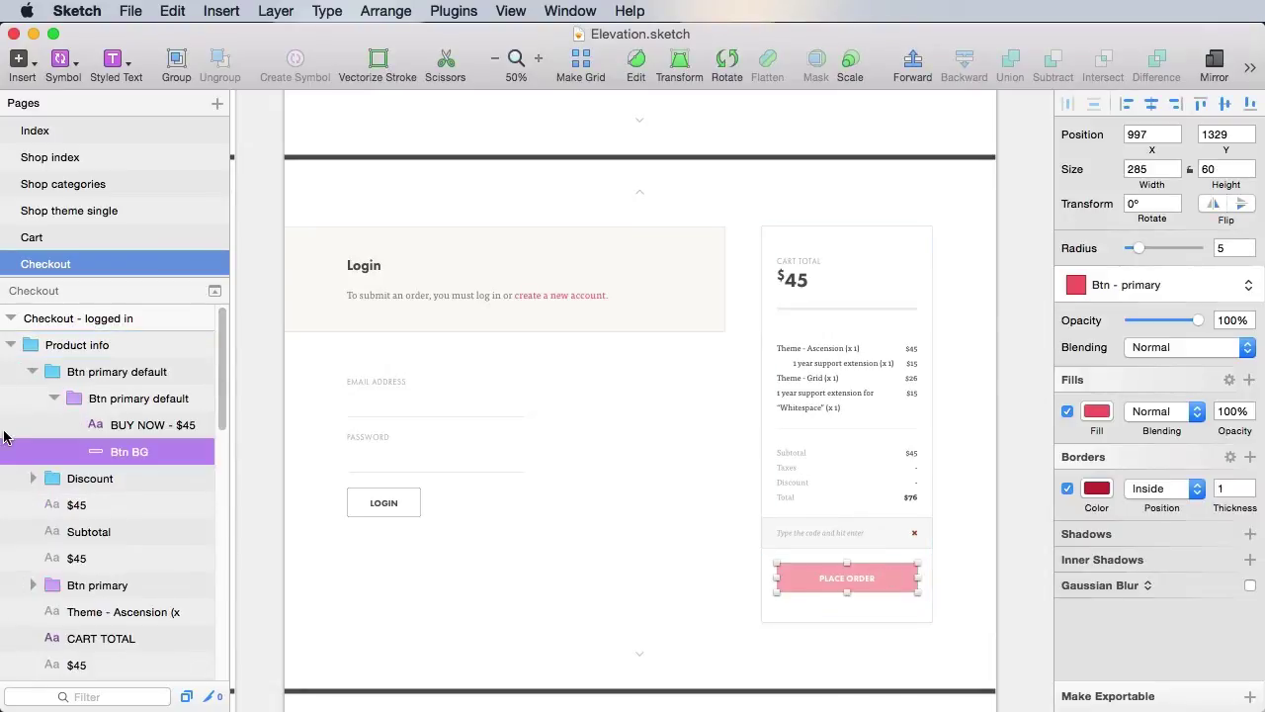
pyautogui.click(111, 377)
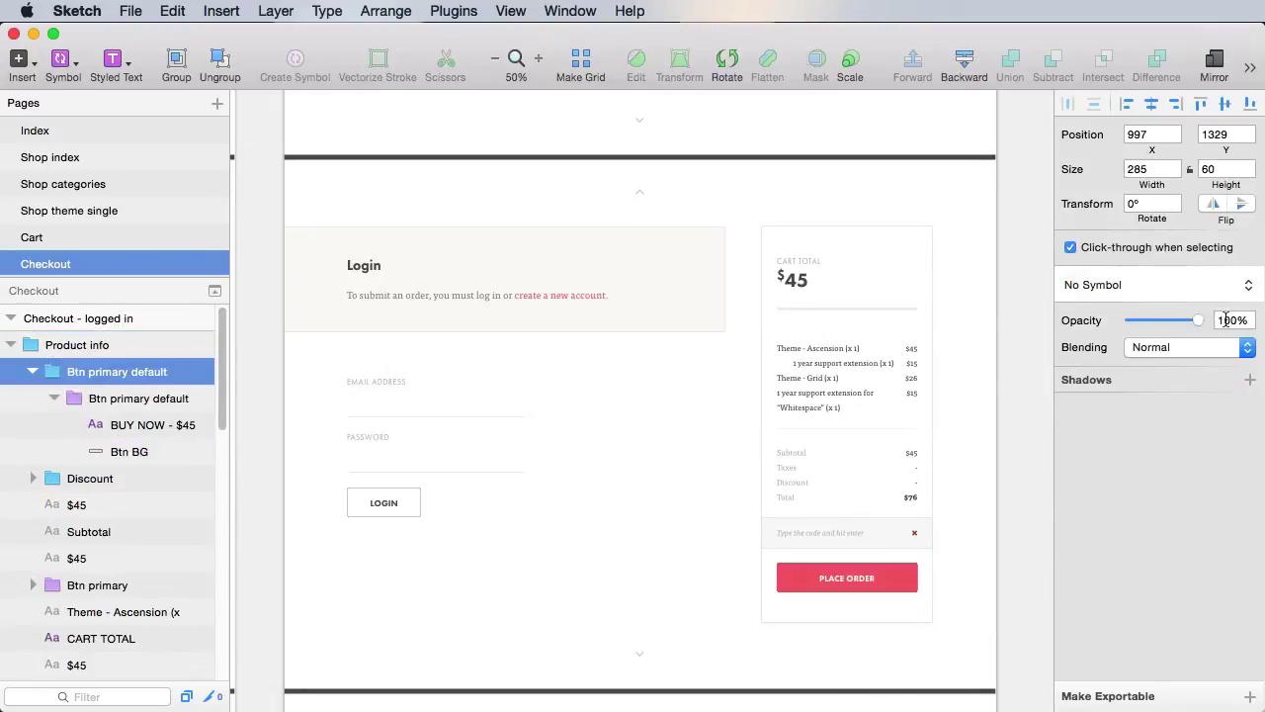
pyautogui.click(1021, 364)
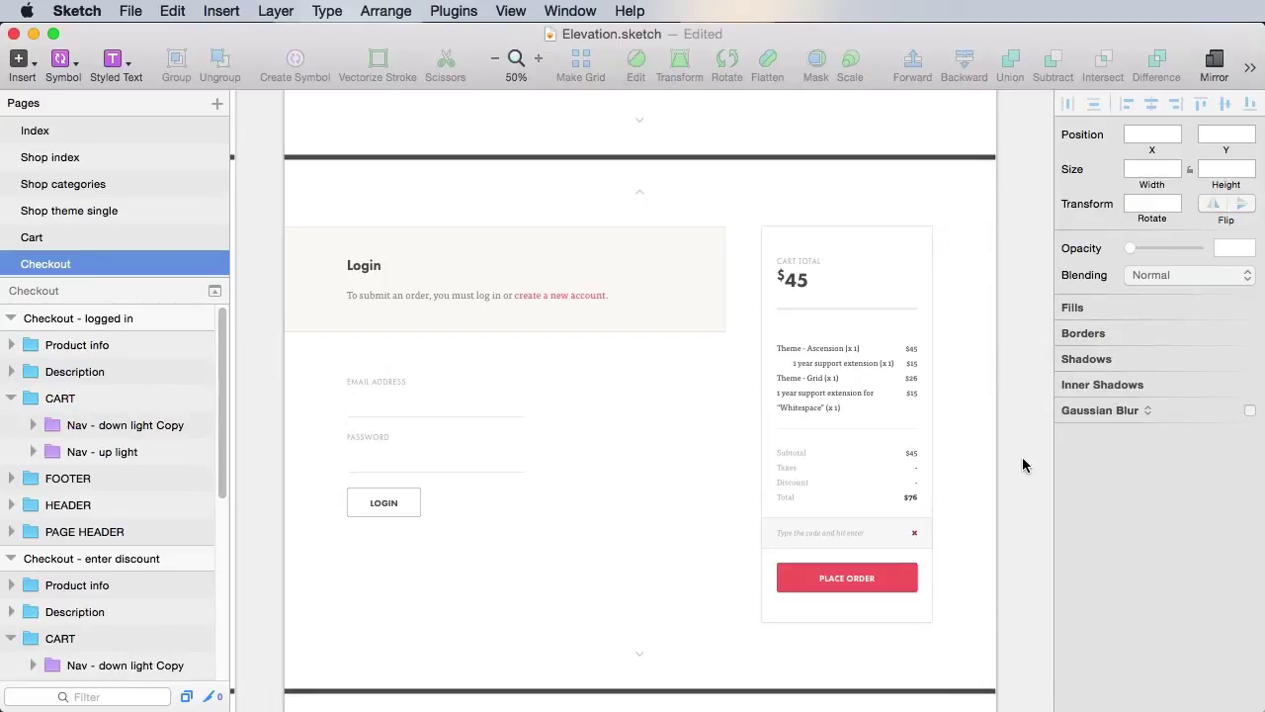
# - Zoom into the cart totals and replace the discount dash with 10%
pyautogui.press('z')
pyautogui.moveTo(828, 447); pyautogui.dragTo(985, 557)
pyautogui.hscroll(-3, 856, 454)
pyautogui.scroll(1, 857, 455)
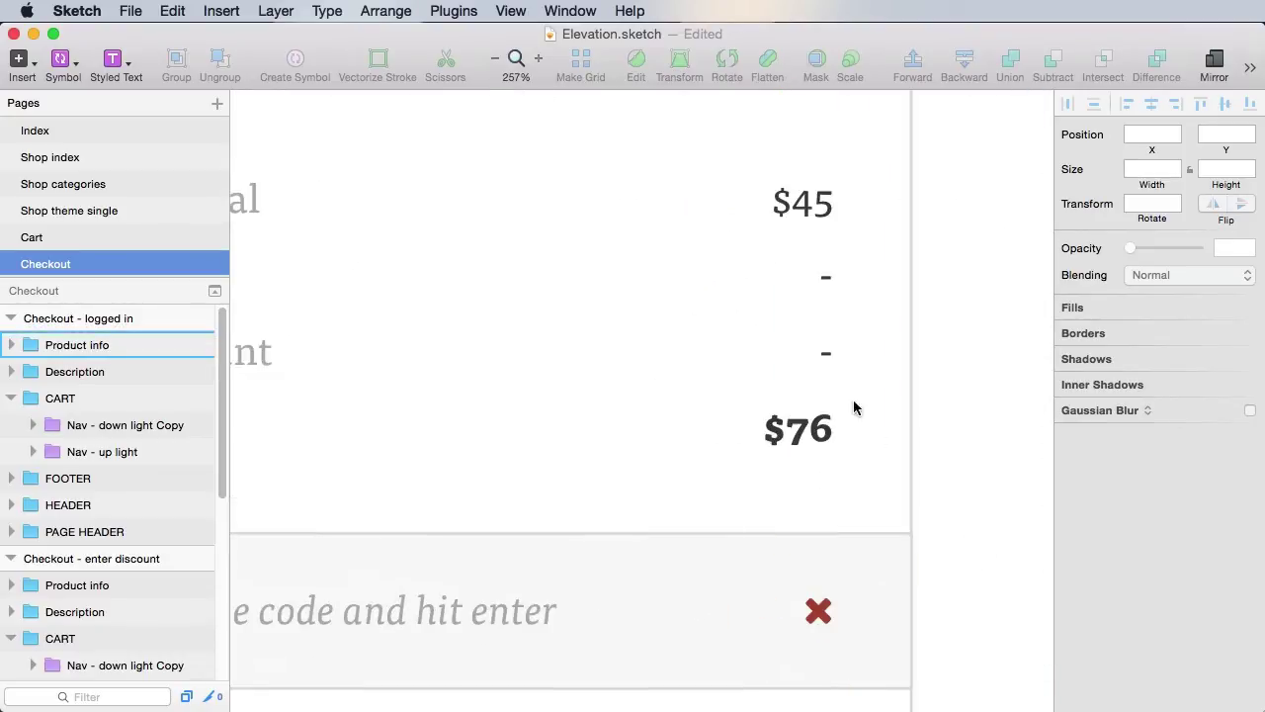
pyautogui.click(825, 359)
pyautogui.doubleClick(824, 359)
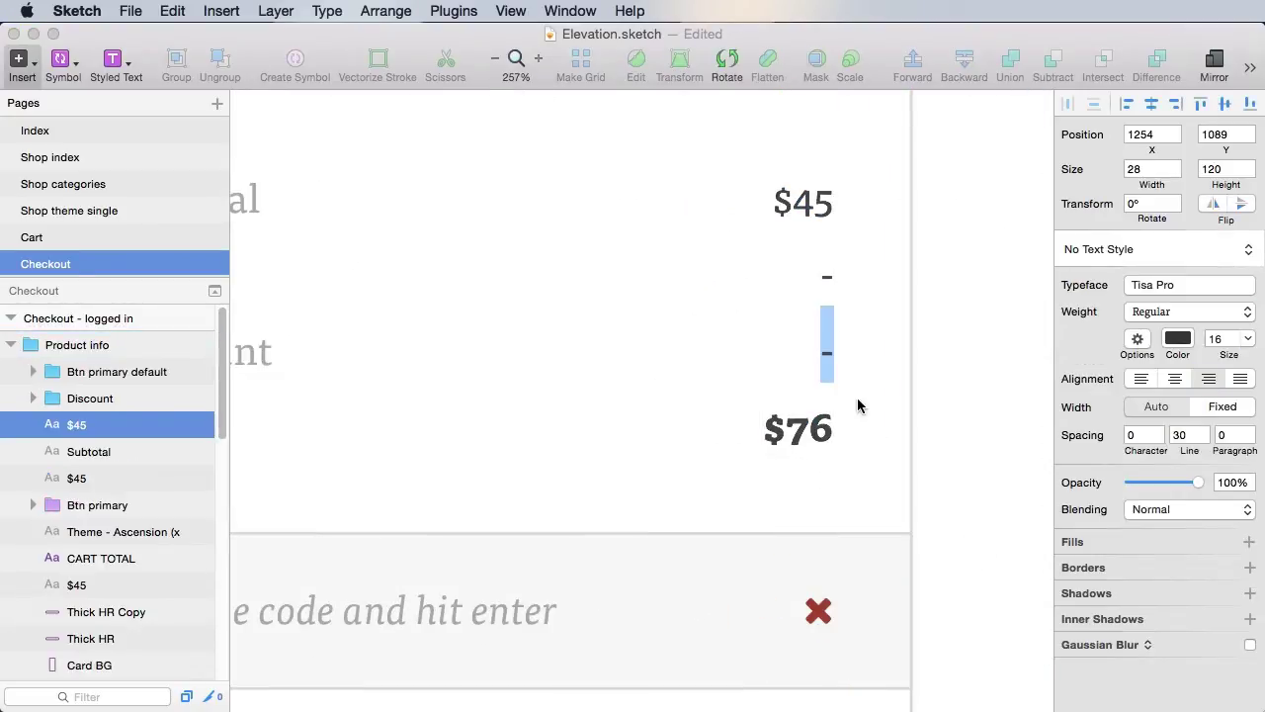
pyautogui.write('10%()')
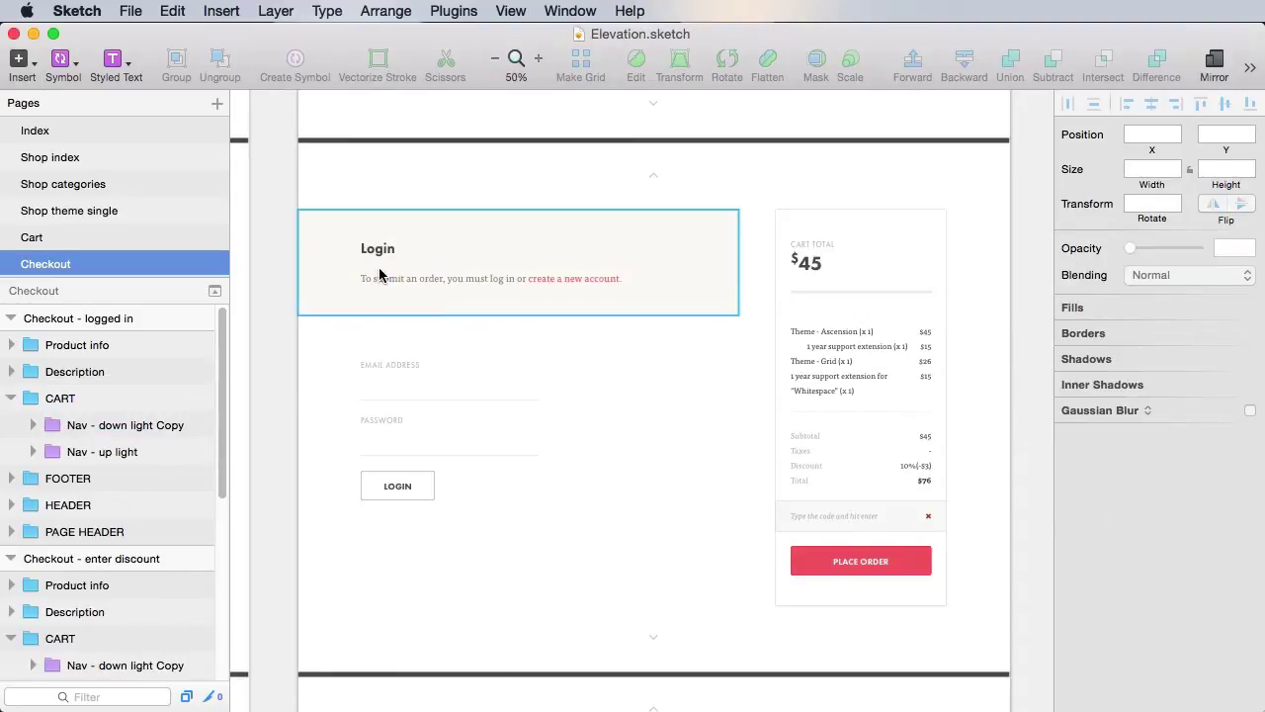
# - Retitle the Login heading to 'Billing address'
pyautogui.click(380, 273)
pyautogui.doubleClick(374, 248)
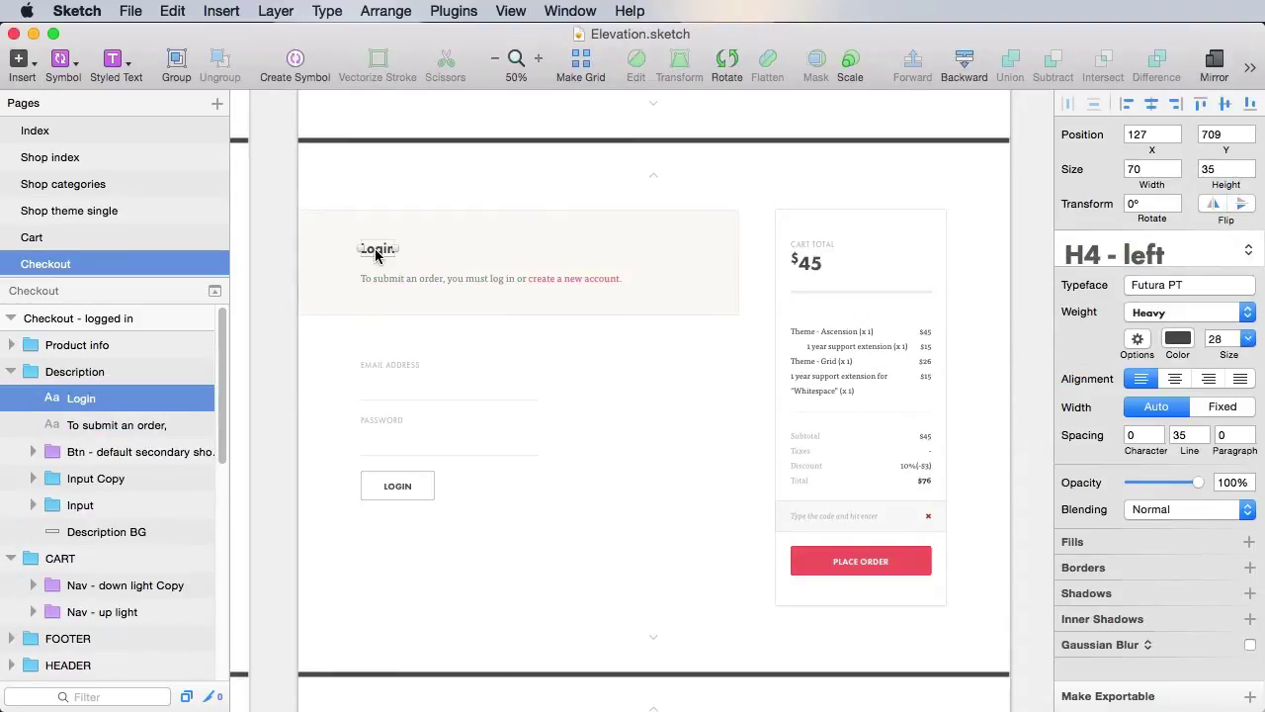
pyautogui.doubleClick(375, 248)
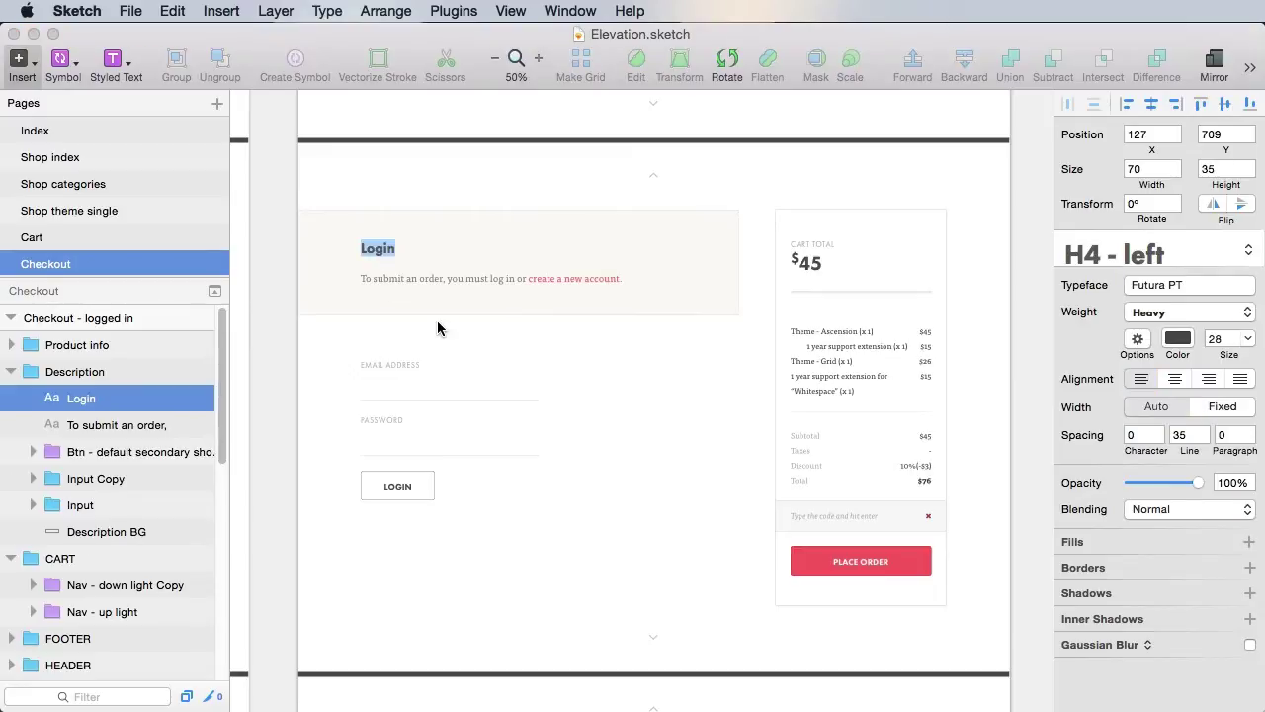
pyautogui.write('Billing address')
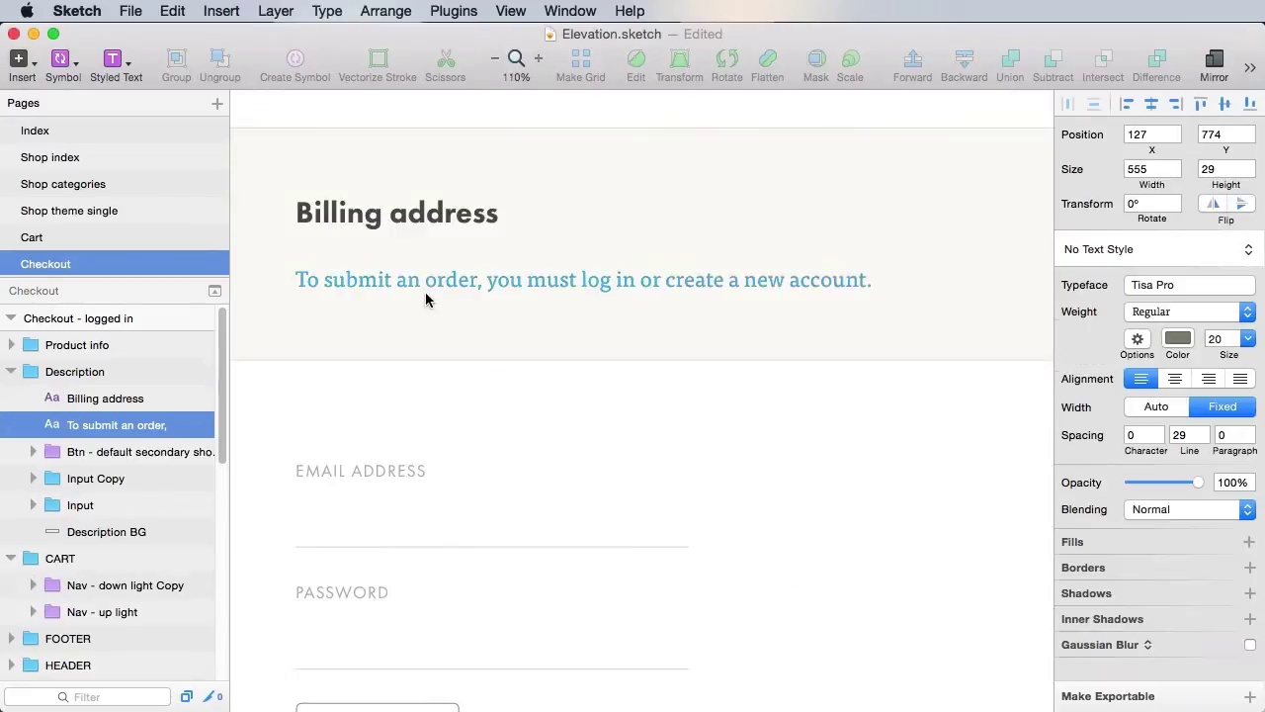
# - Replace the paragraph with 'Here's the billing address we have on file...' message
pyautogui.doubleClick(424, 277)
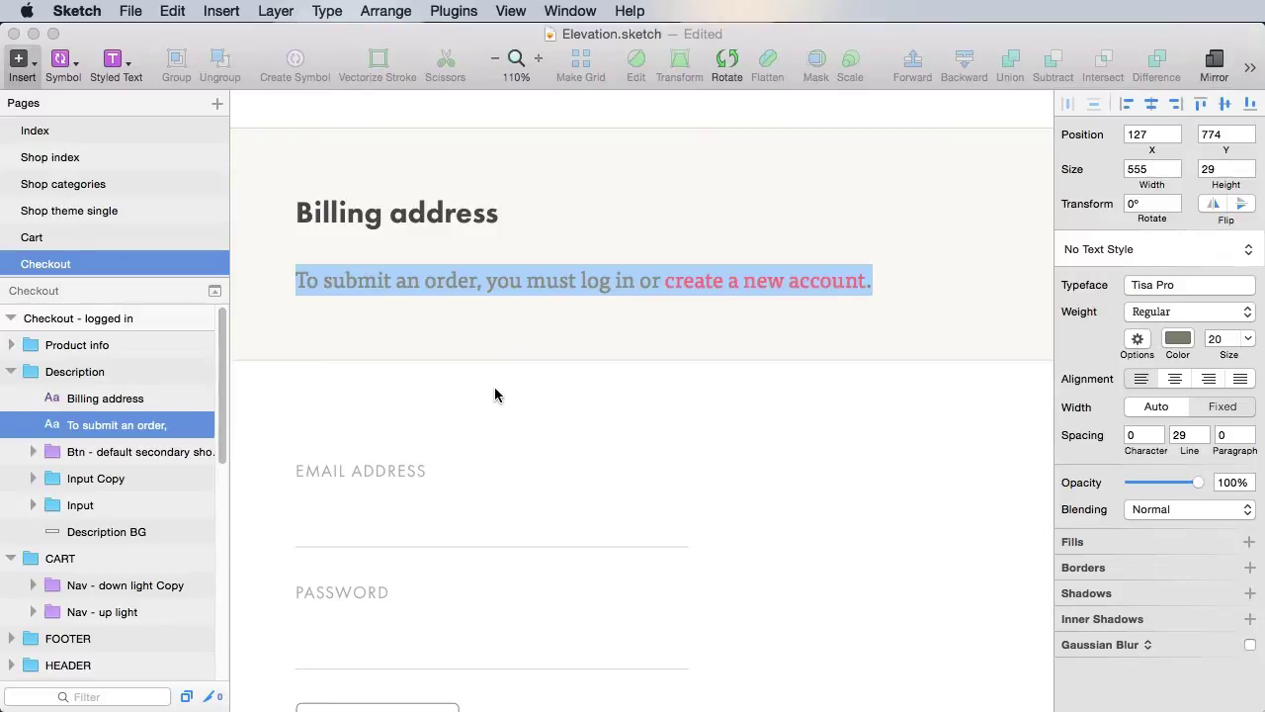
pyautogui.write("Here's the billing address we")
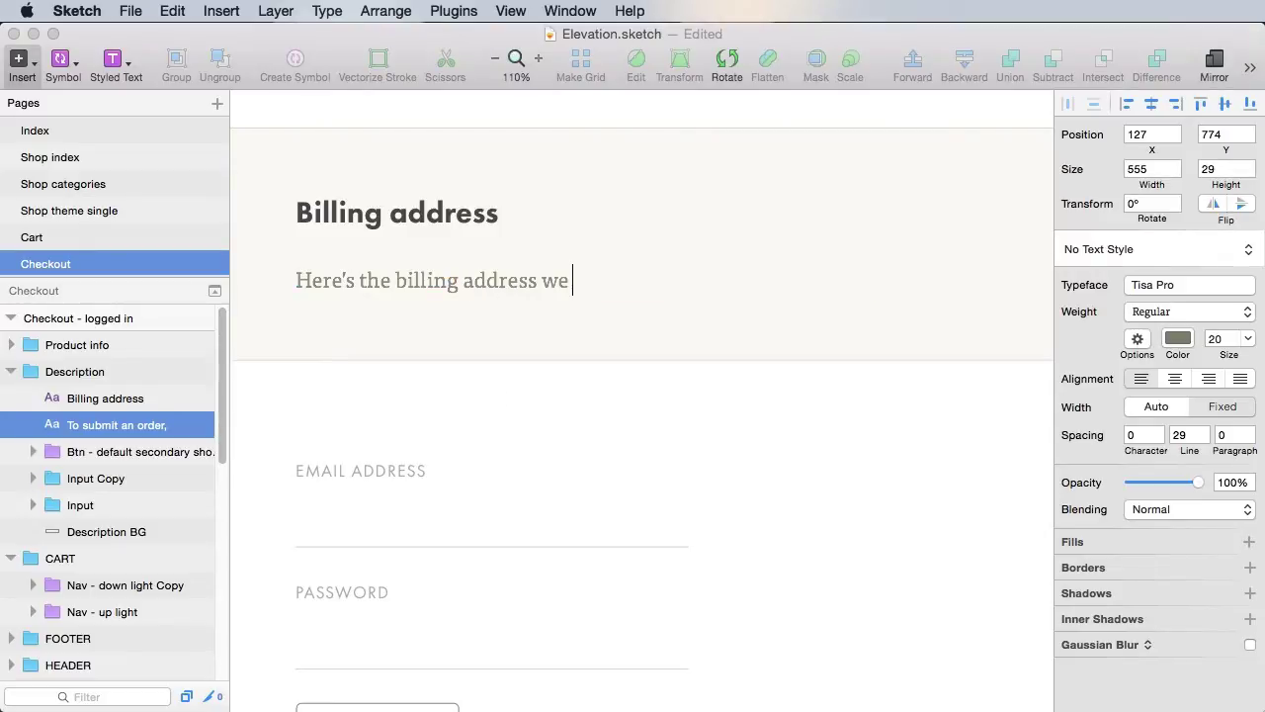
pyautogui.write(' have on file. ')
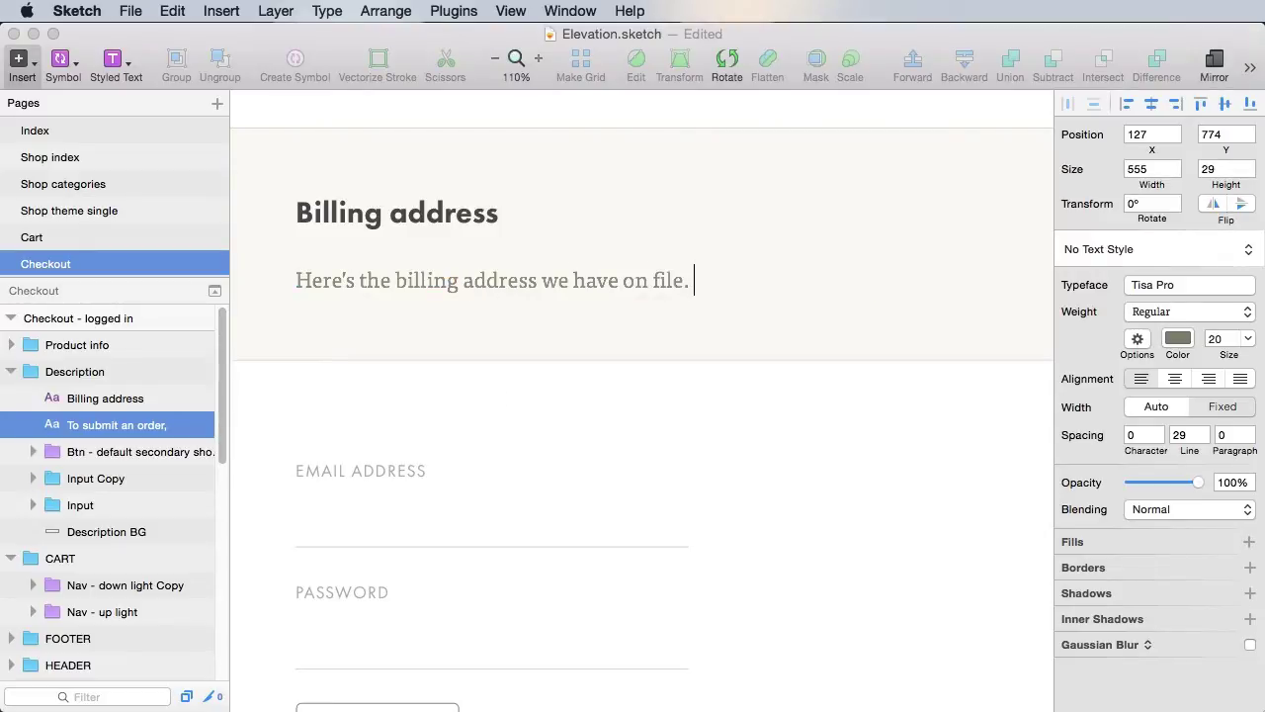
pyautogui.write('If you wish to change it, sim')
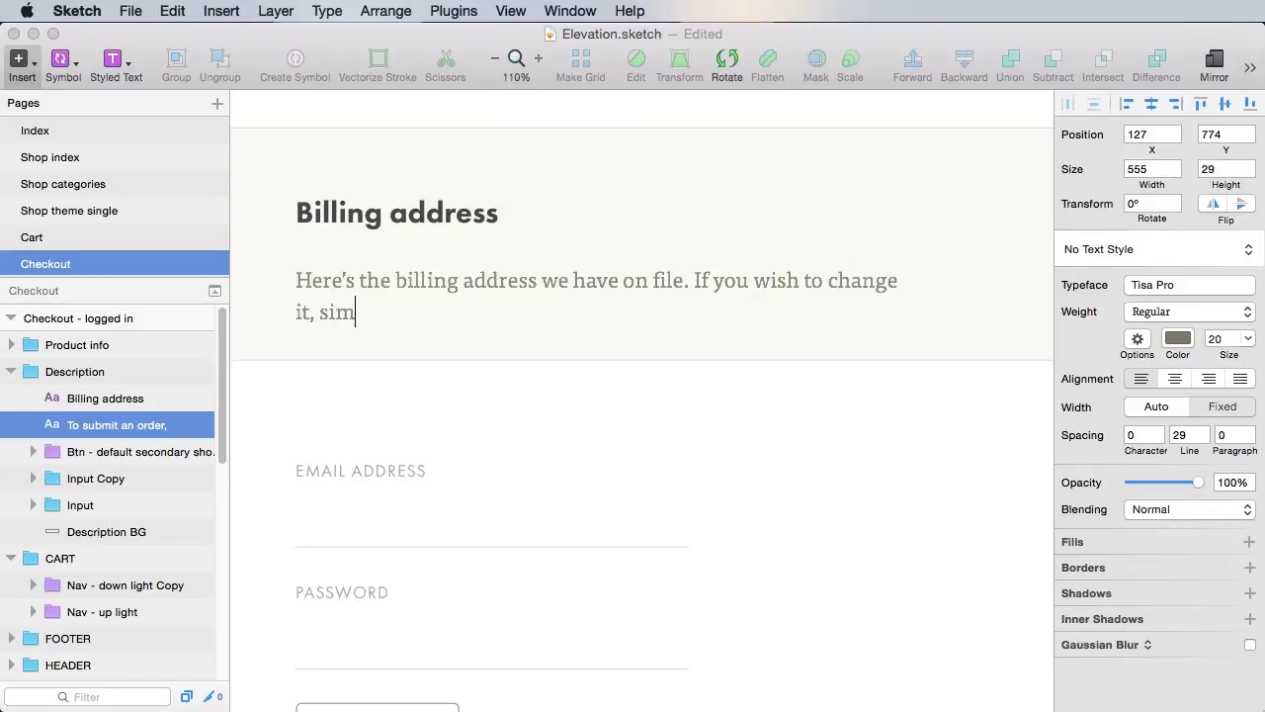
pyautogui.write('ply click on ea')
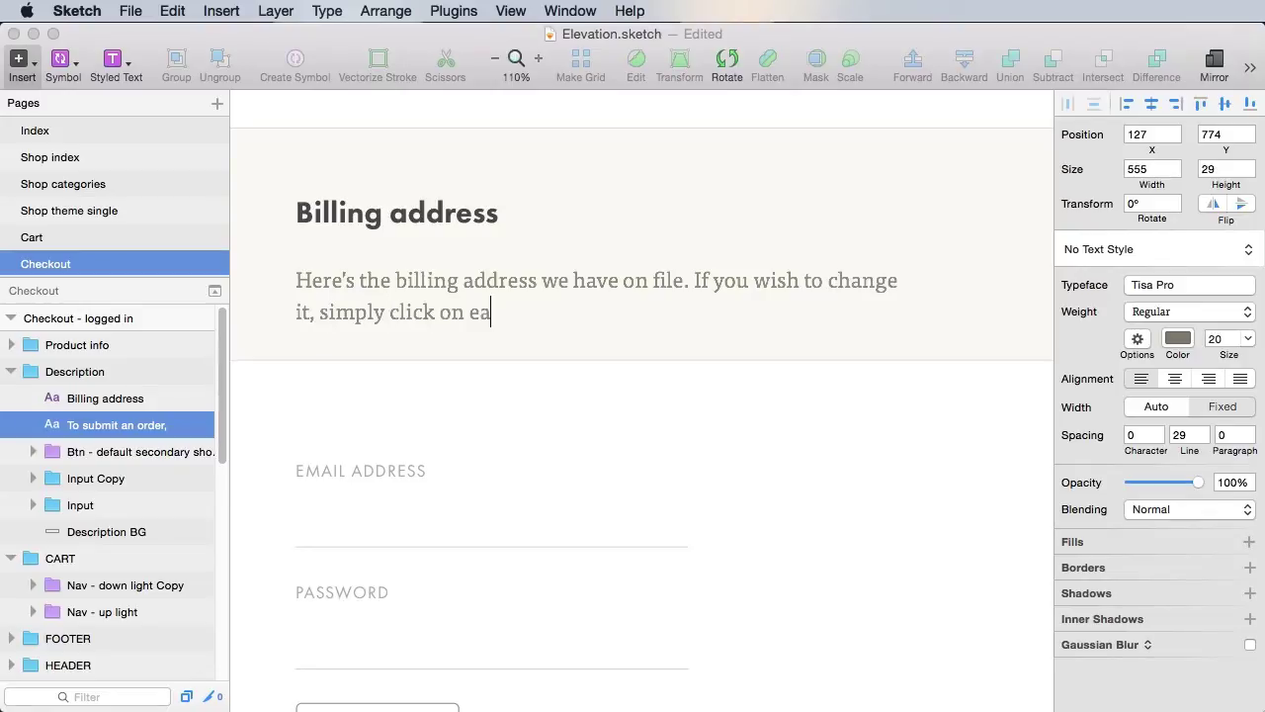
pyautogui.write('ch field.')
pyautogui.click(736, 409)
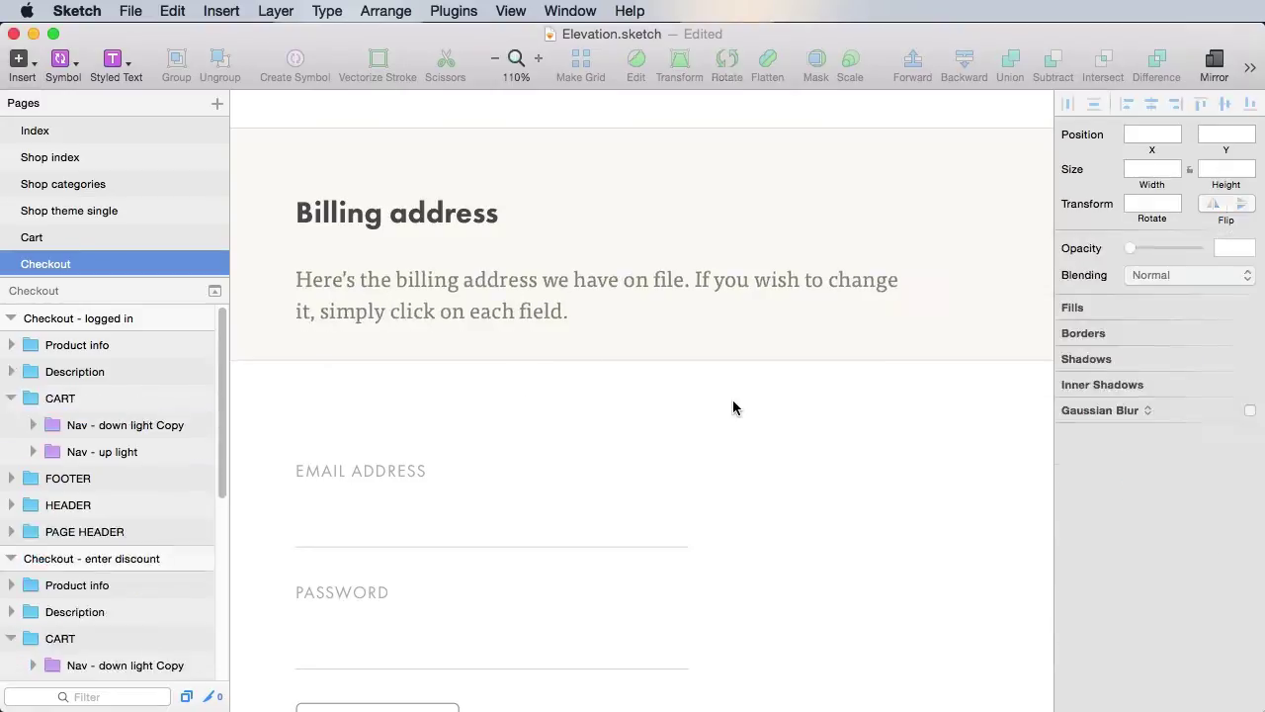
pyautogui.scroll(-2, 505, 556)
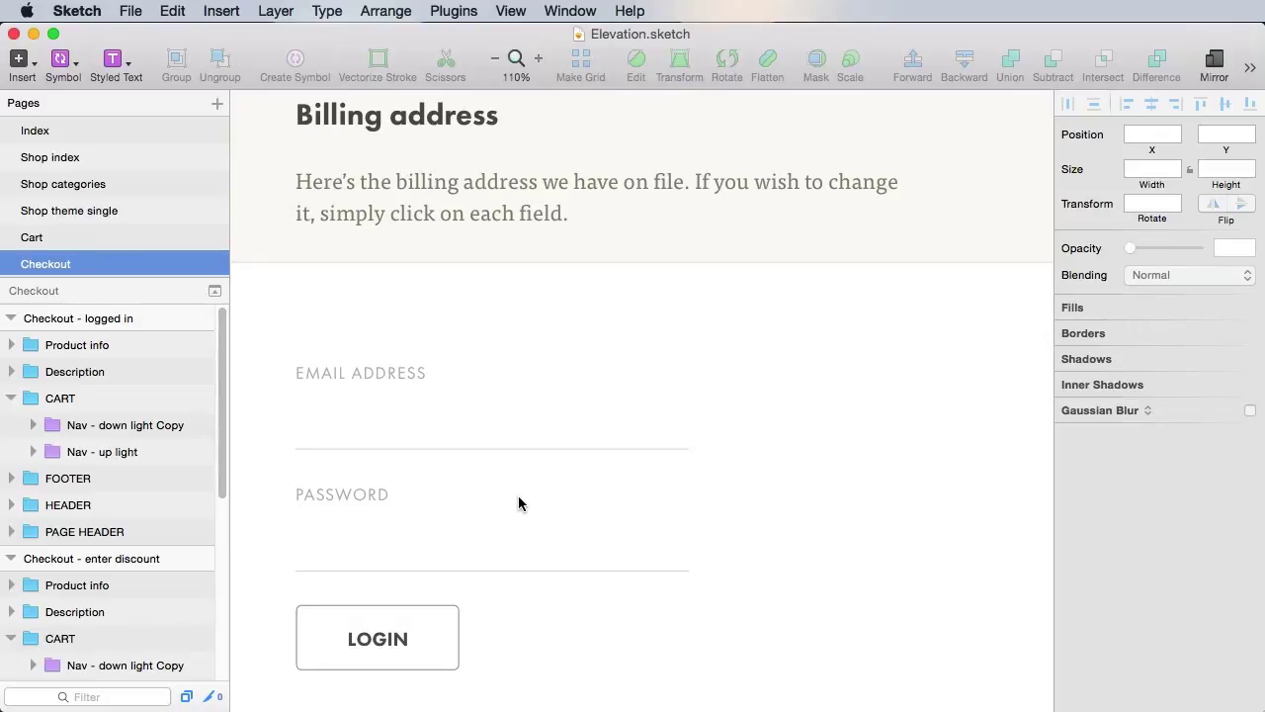
pyautogui.scroll(4, 593, 502)
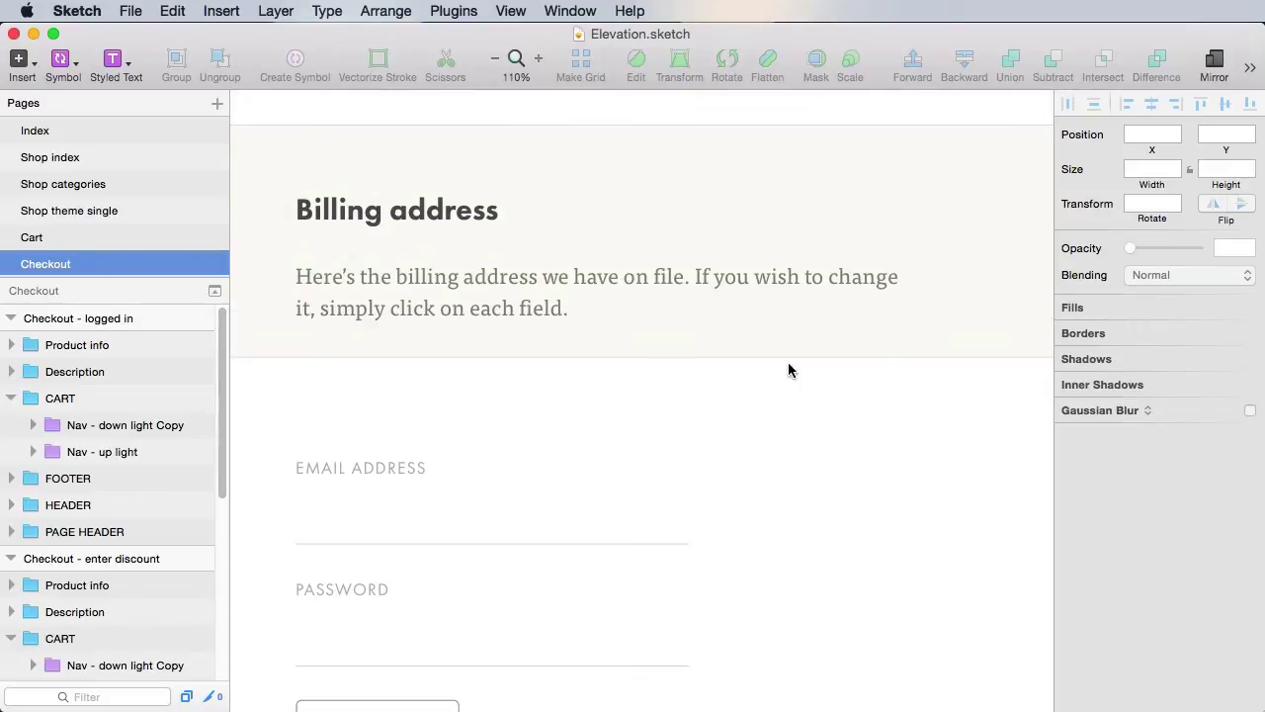
# - Set the billing background box height to 244
pyautogui.click(777, 348)
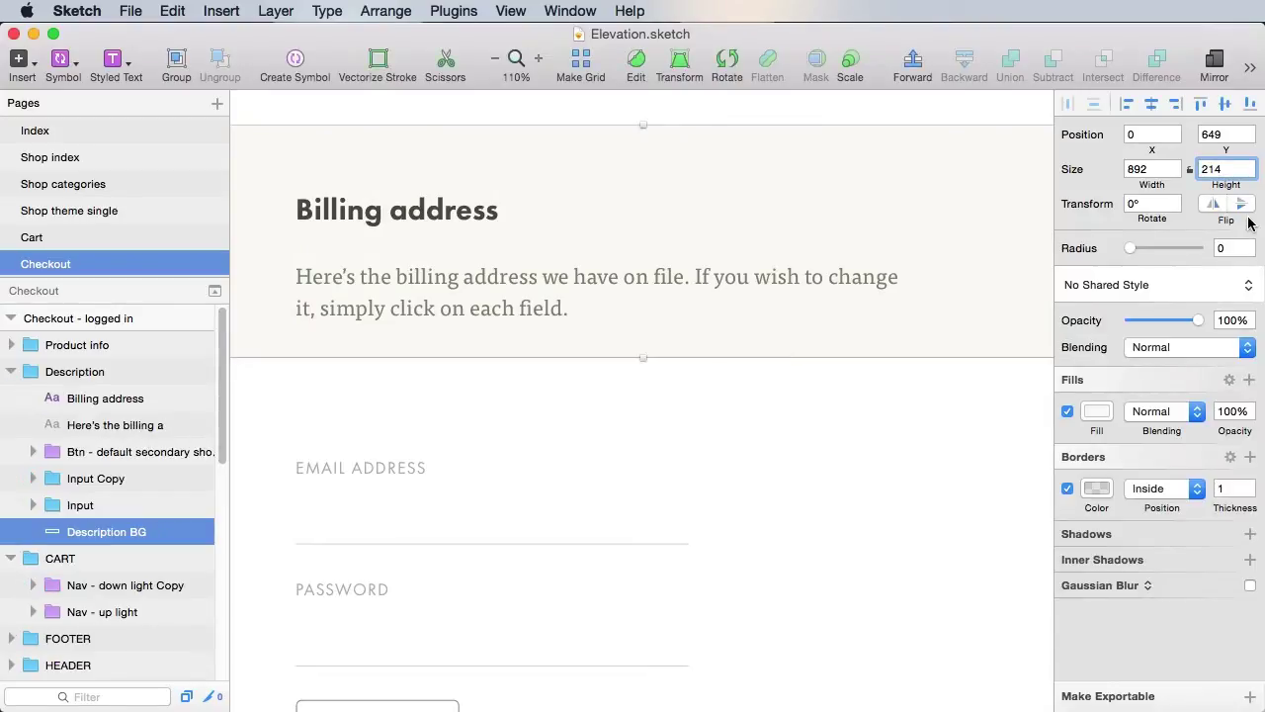
pyautogui.press('Return')
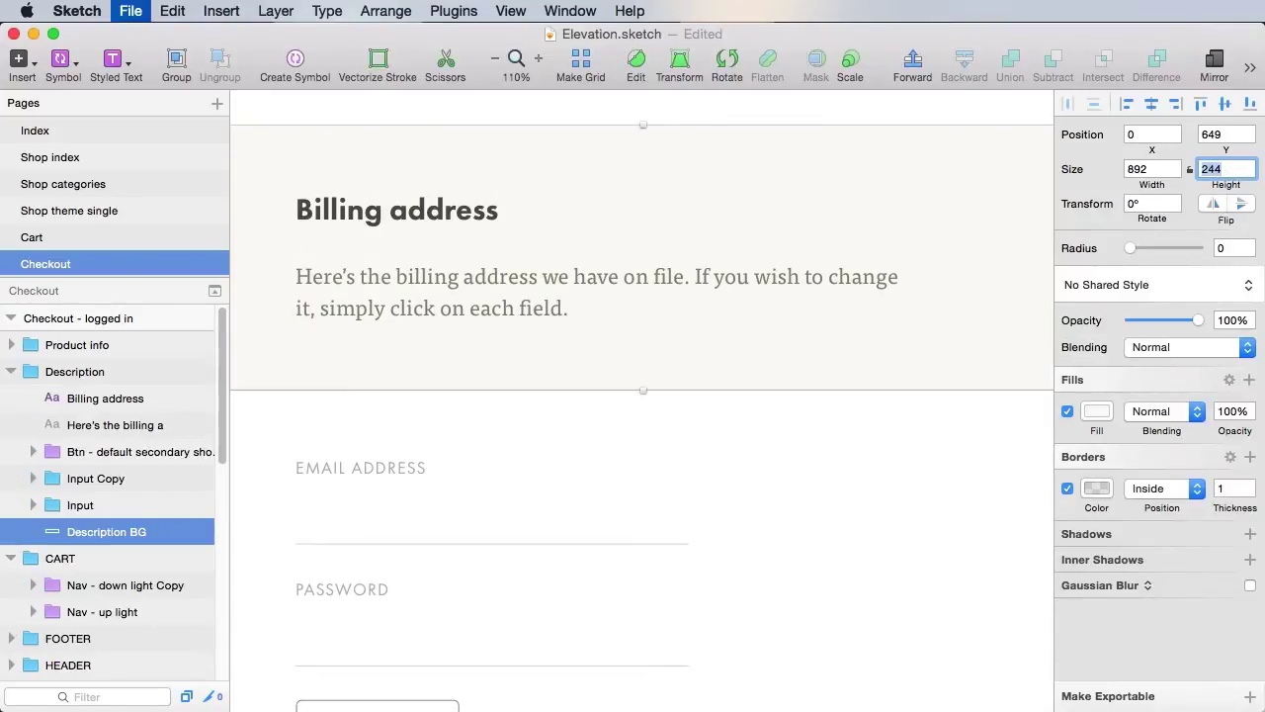
pyautogui.moveTo(710, 571); pyautogui.dragTo(790, 305)
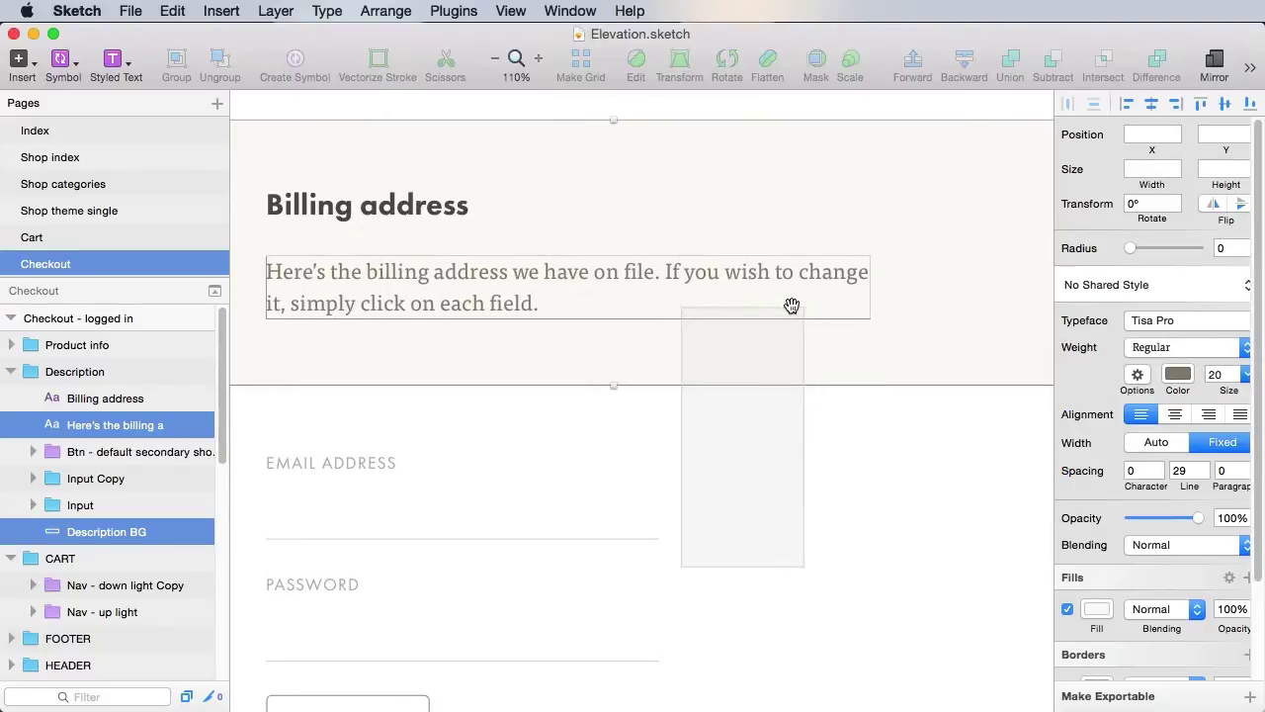
pyautogui.scroll(-5, 593, 395)
# - Delete the LOGIN button layer from the Billing address section
pyautogui.click(423, 220)
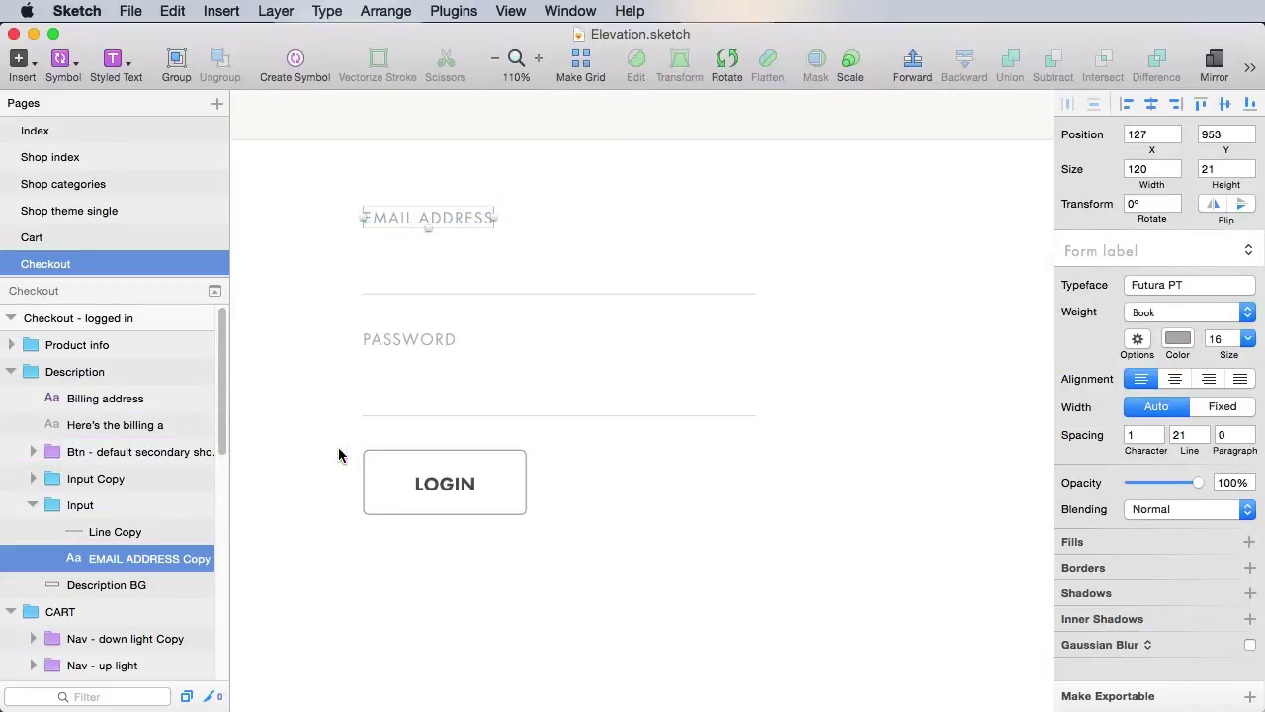
pyautogui.click(31, 506)
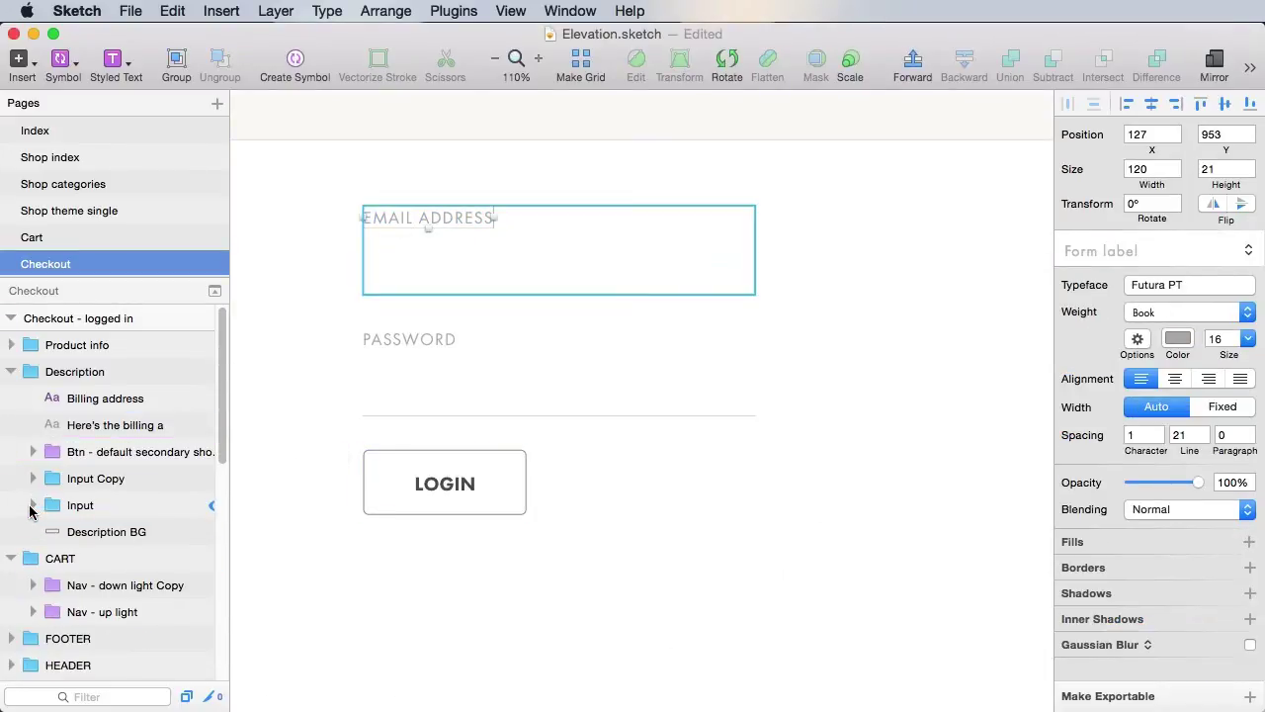
pyautogui.click(119, 505)
pyautogui.keyDown('shift'); pyautogui.click(104, 479); pyautogui.keyUp('shift')
pyautogui.keyDown('shift'); pyautogui.click(102, 452); pyautogui.keyUp('shift')
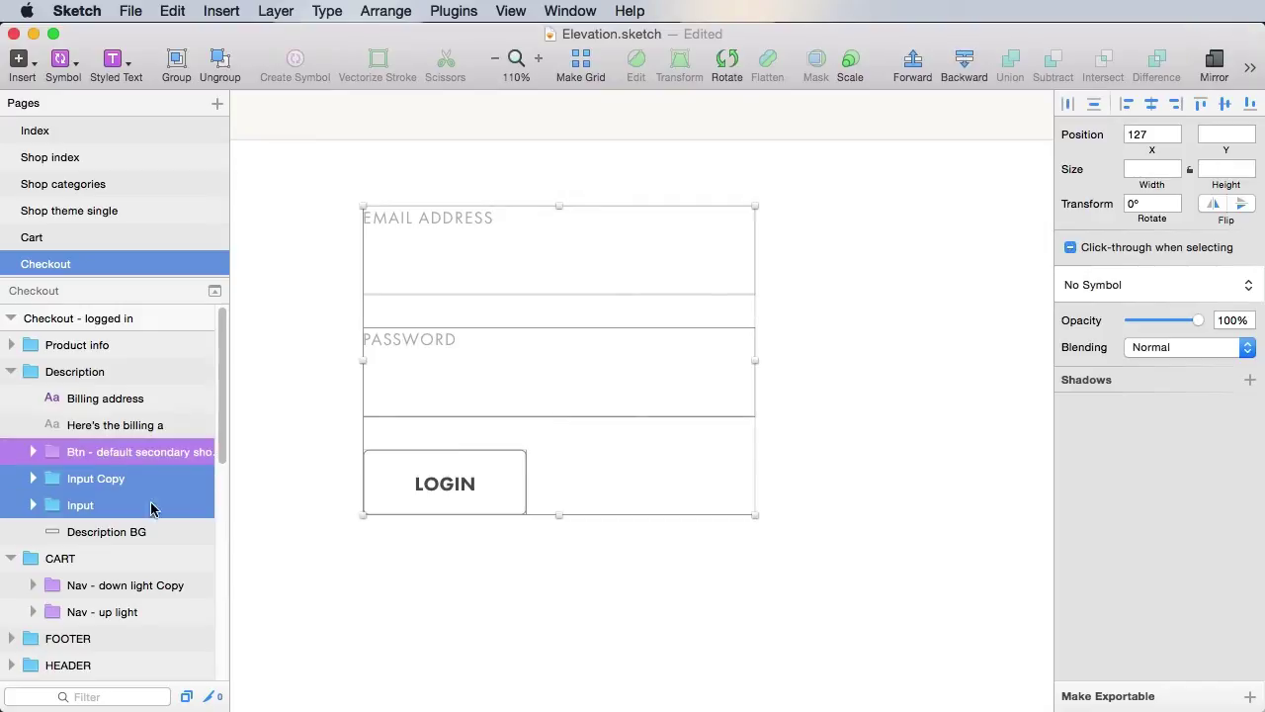
pyautogui.click(116, 425)
pyautogui.click(118, 453)
pyautogui.press('Delete')
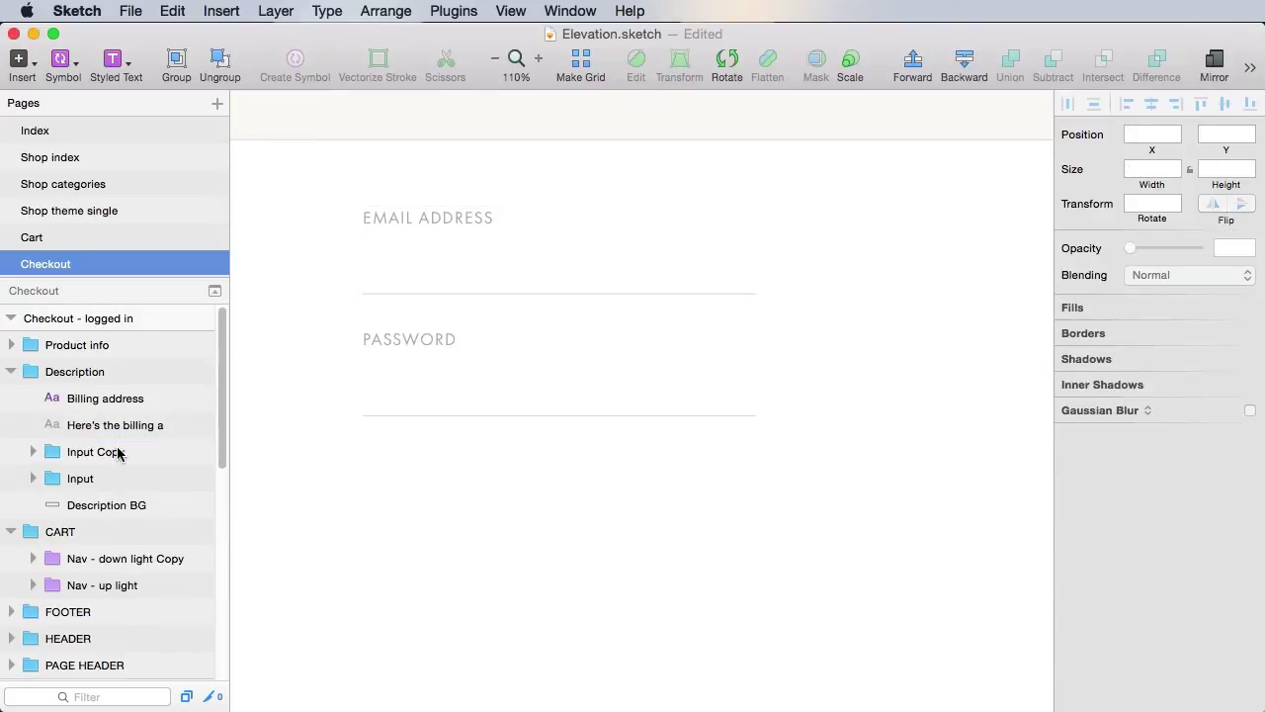
# - Select Input Copy and Input, nudge them down, and save
pyautogui.click(127, 451)
pyautogui.keyDown('shift'); pyautogui.click(125, 478); pyautogui.keyUp('shift')
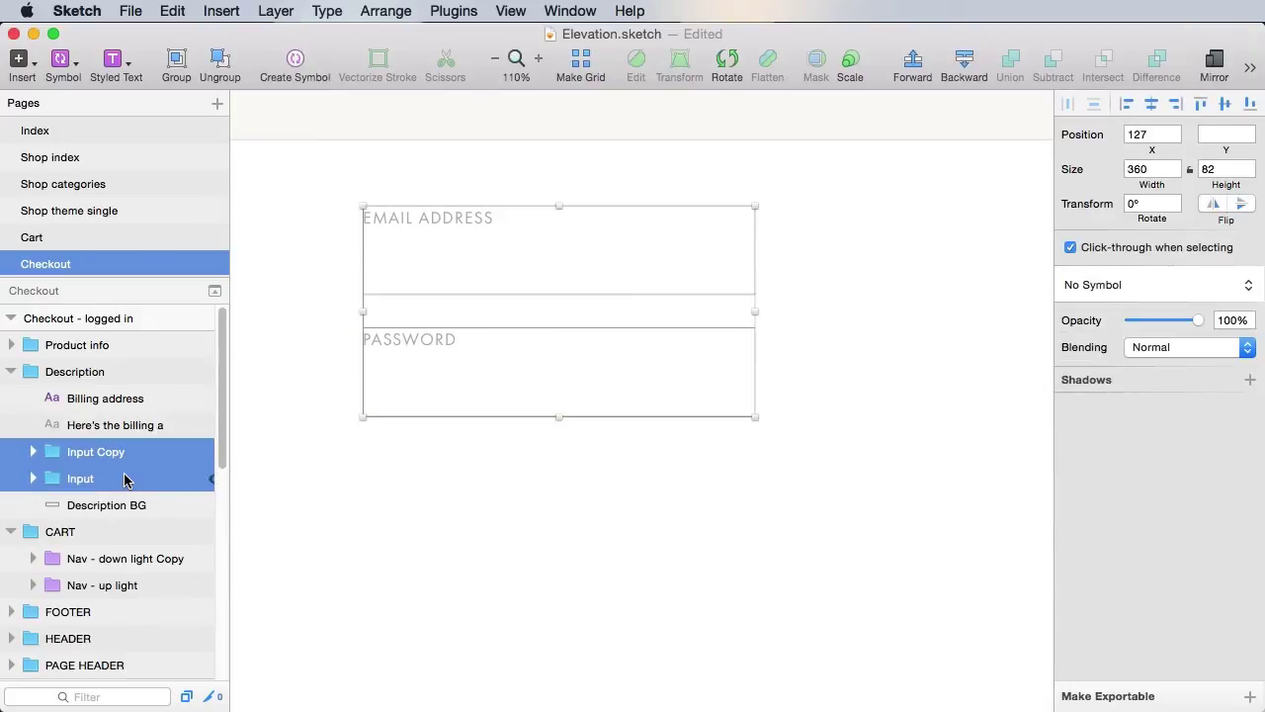
pyautogui.press('super+s')
# - Rename the EMAIL ADDRESS label to FULL NAME
pyautogui.click(566, 574)
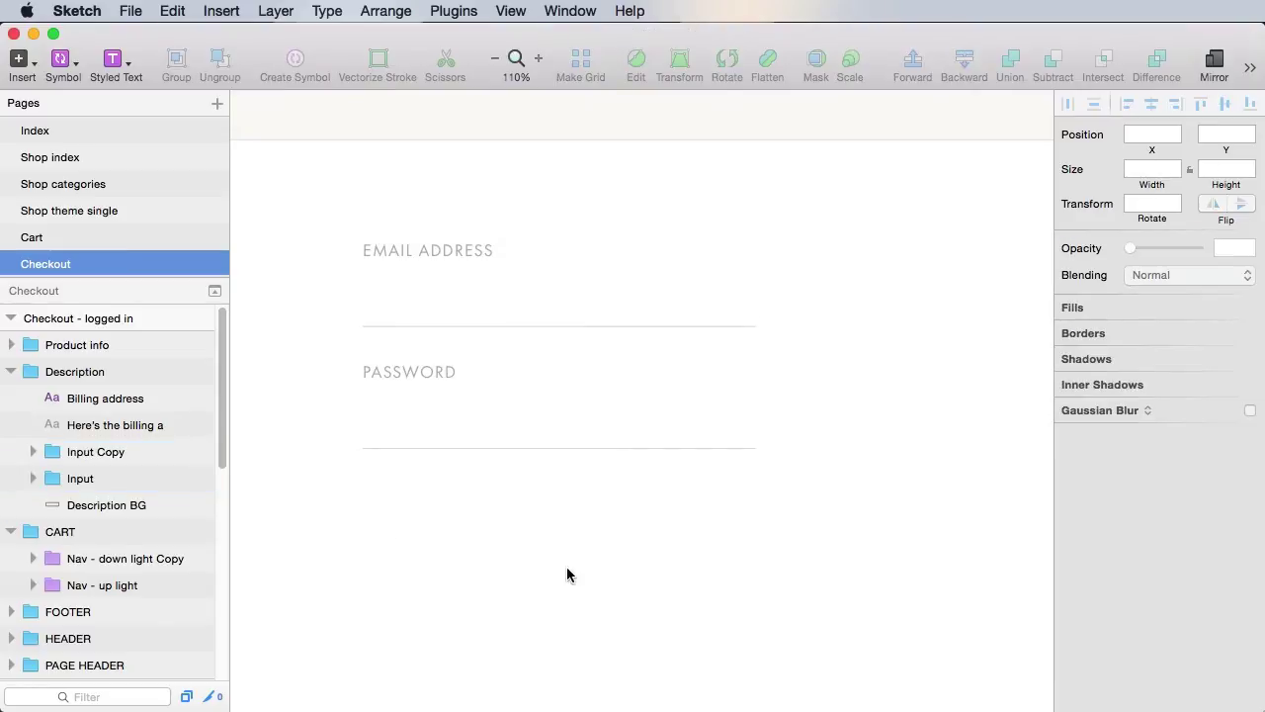
pyautogui.click(419, 244)
pyautogui.doubleClick(419, 246)
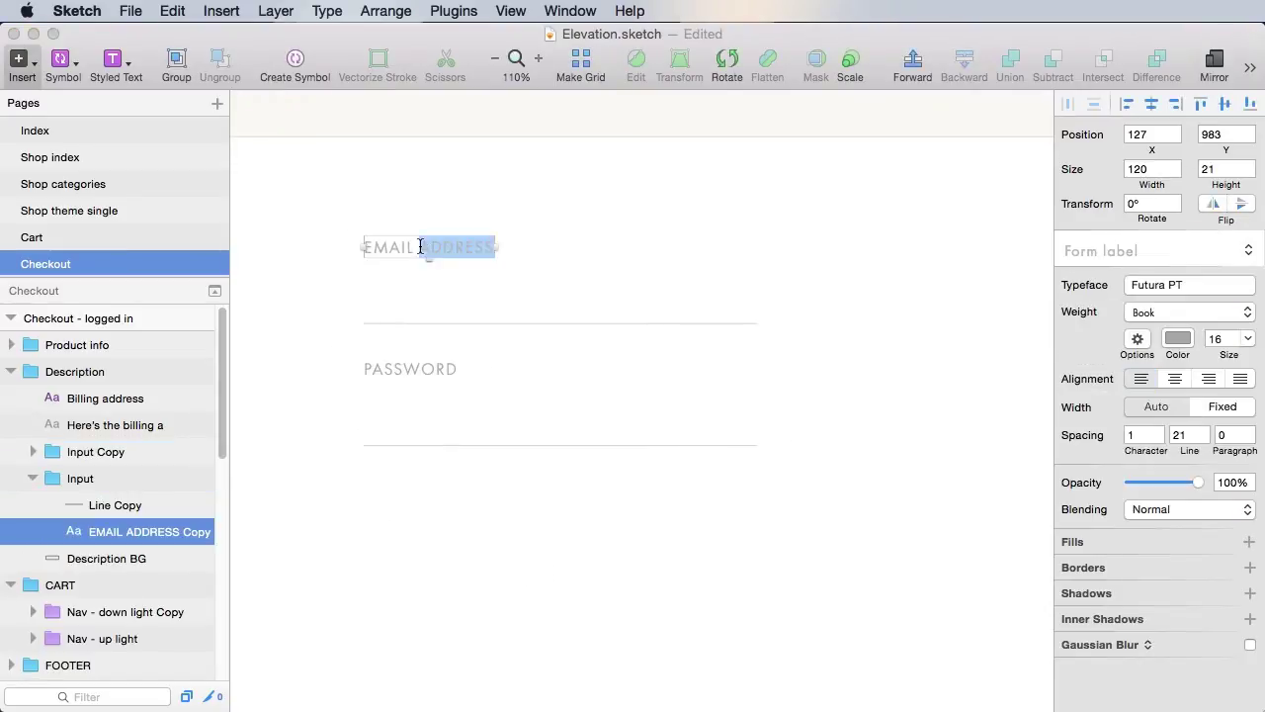
pyautogui.press('super+a')
pyautogui.write('FULL NAME')
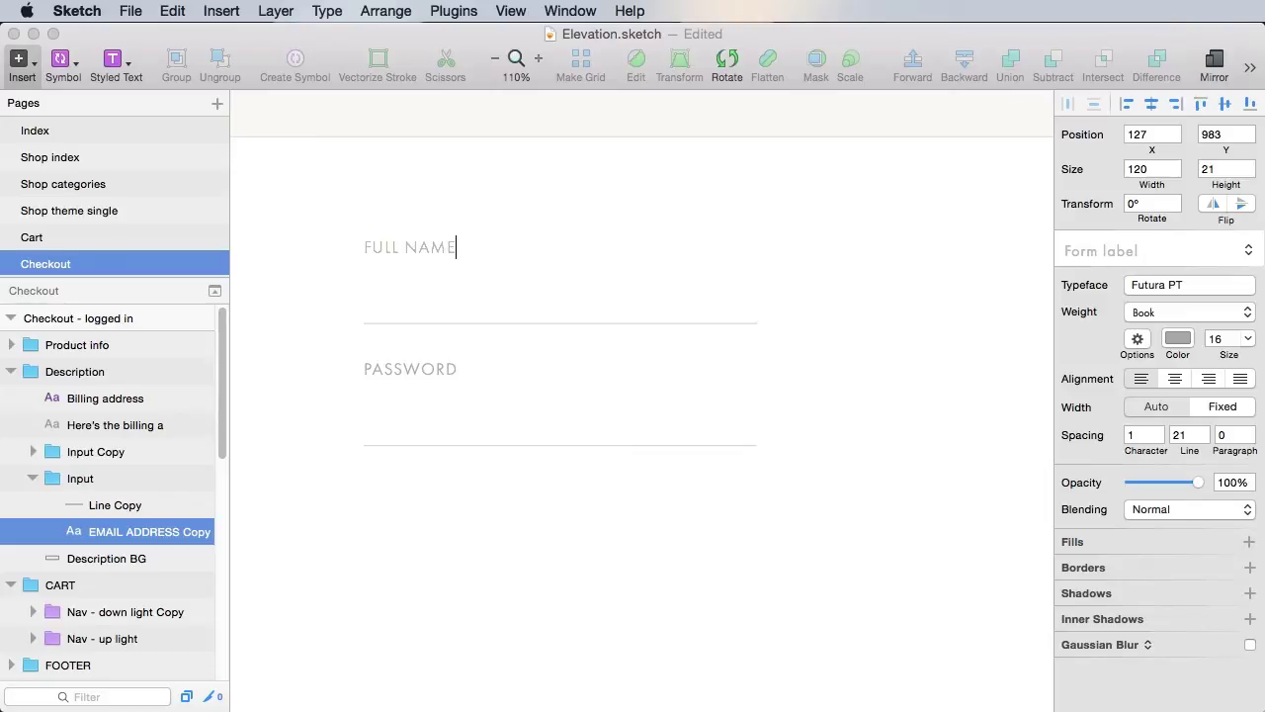
pyautogui.click(385, 310)
# - Add a sample full name in Tisa Pro under FULL NAME and save
pyautogui.press('t')
pyautogui.click(376, 291)
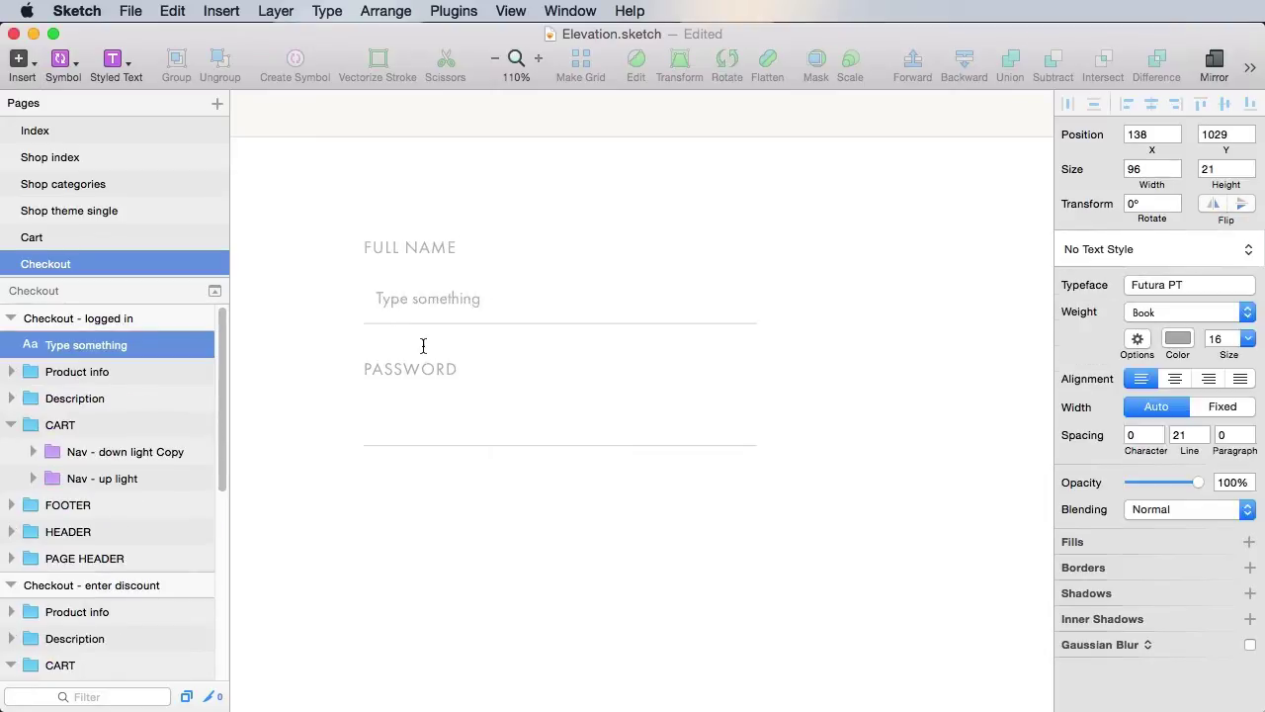
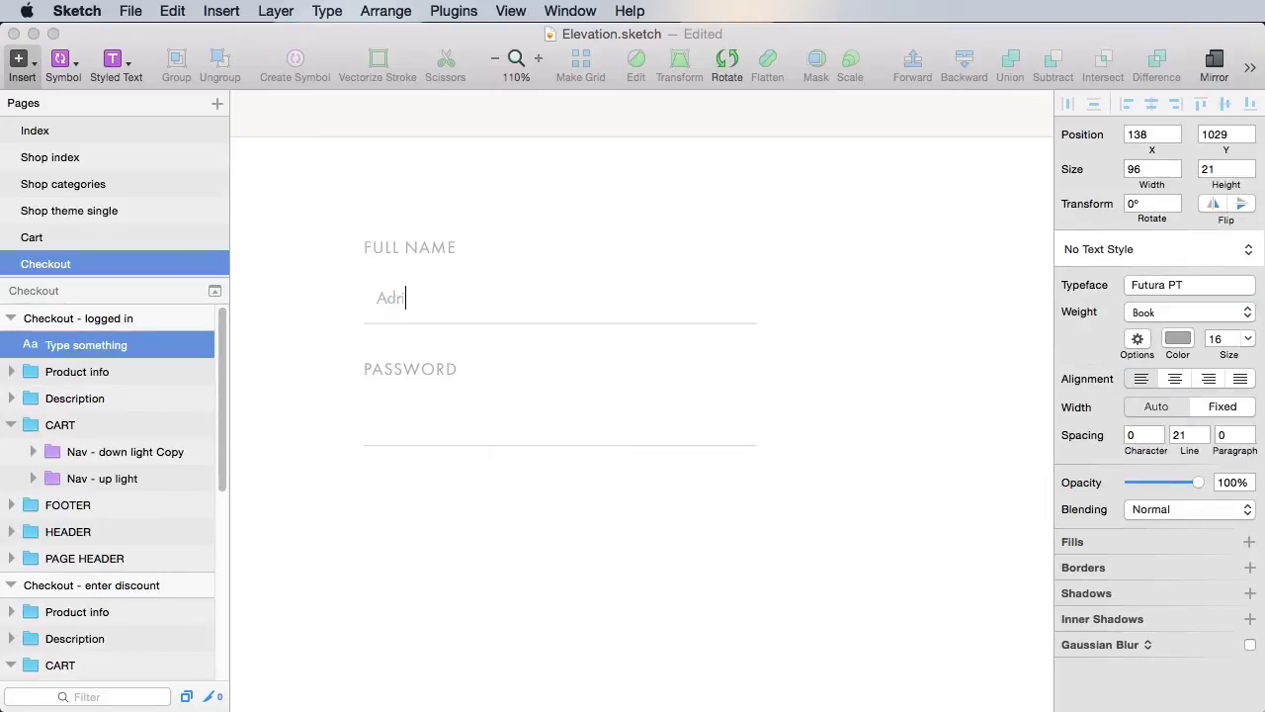
pyautogui.click(1132, 251)
pyautogui.click(1132, 252)
pyautogui.click(1169, 286)
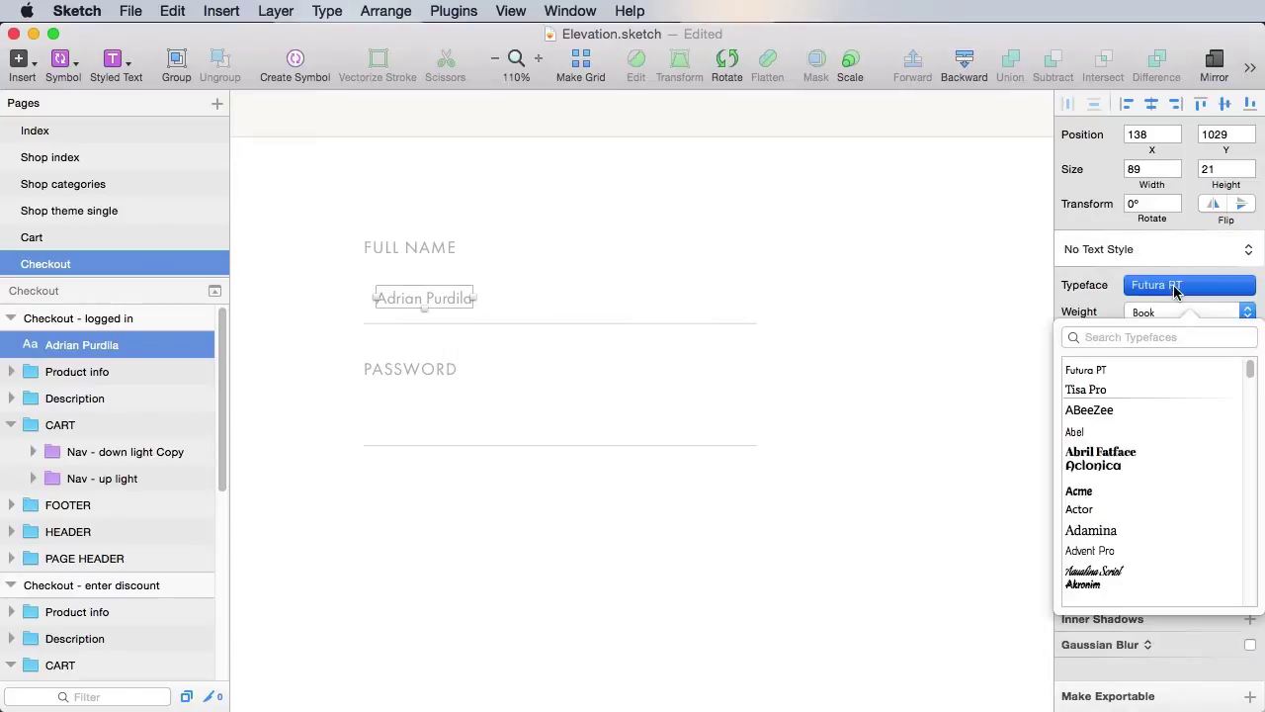
pyautogui.click(1119, 393)
pyautogui.moveTo(425, 302); pyautogui.dragTo(416, 292)
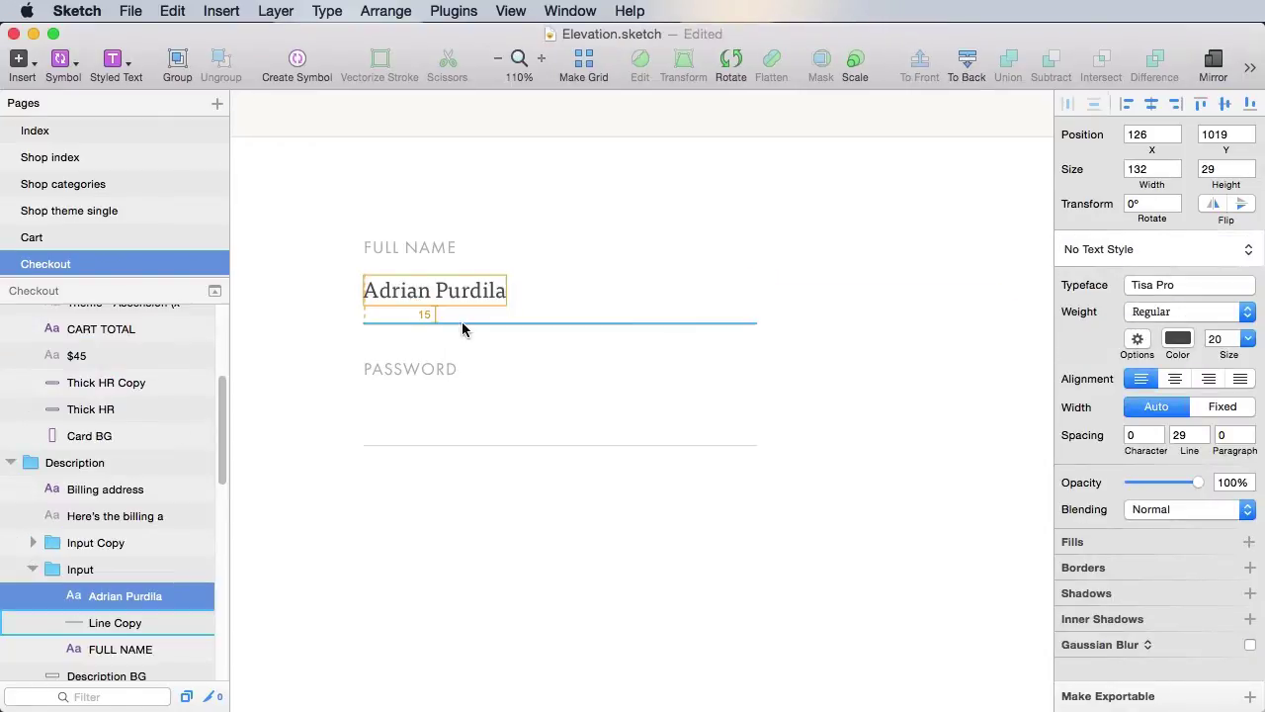
pyautogui.press('super+s')
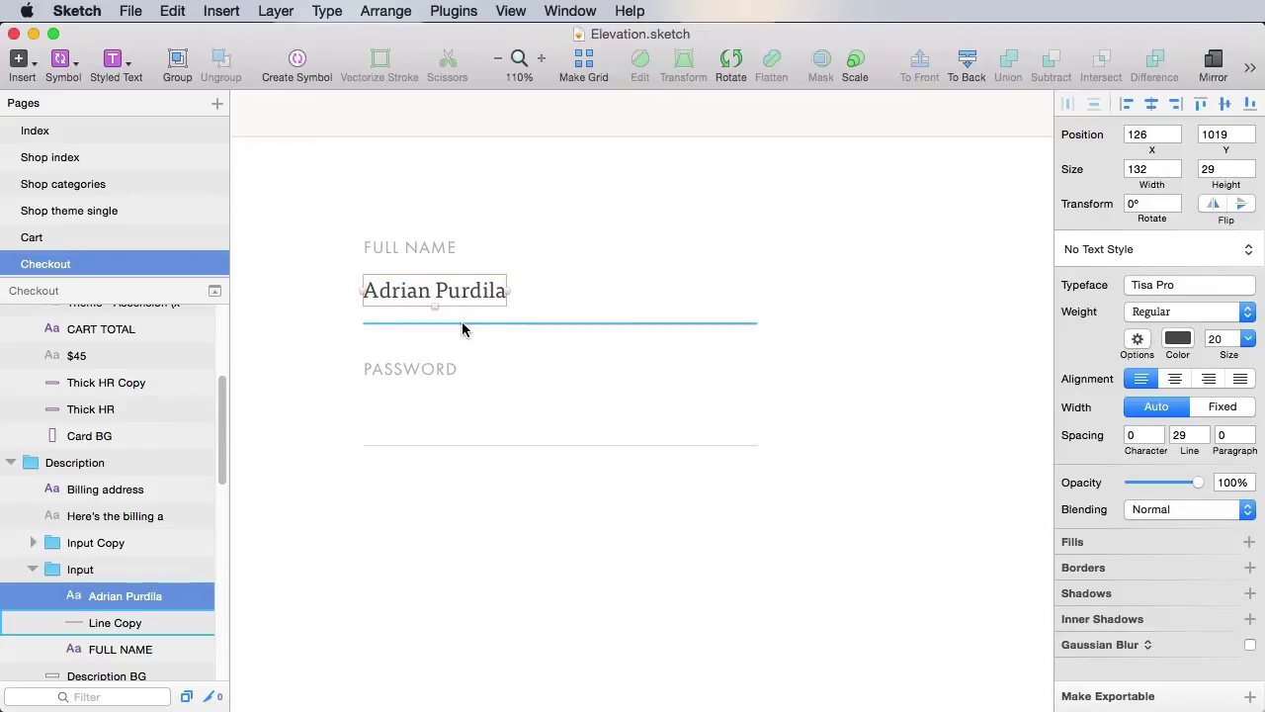
# - Rename the PASSWORD label to COMPANY (OPTIONAL)
pyautogui.scroll(-1, 462, 329)
pyautogui.click(423, 362)
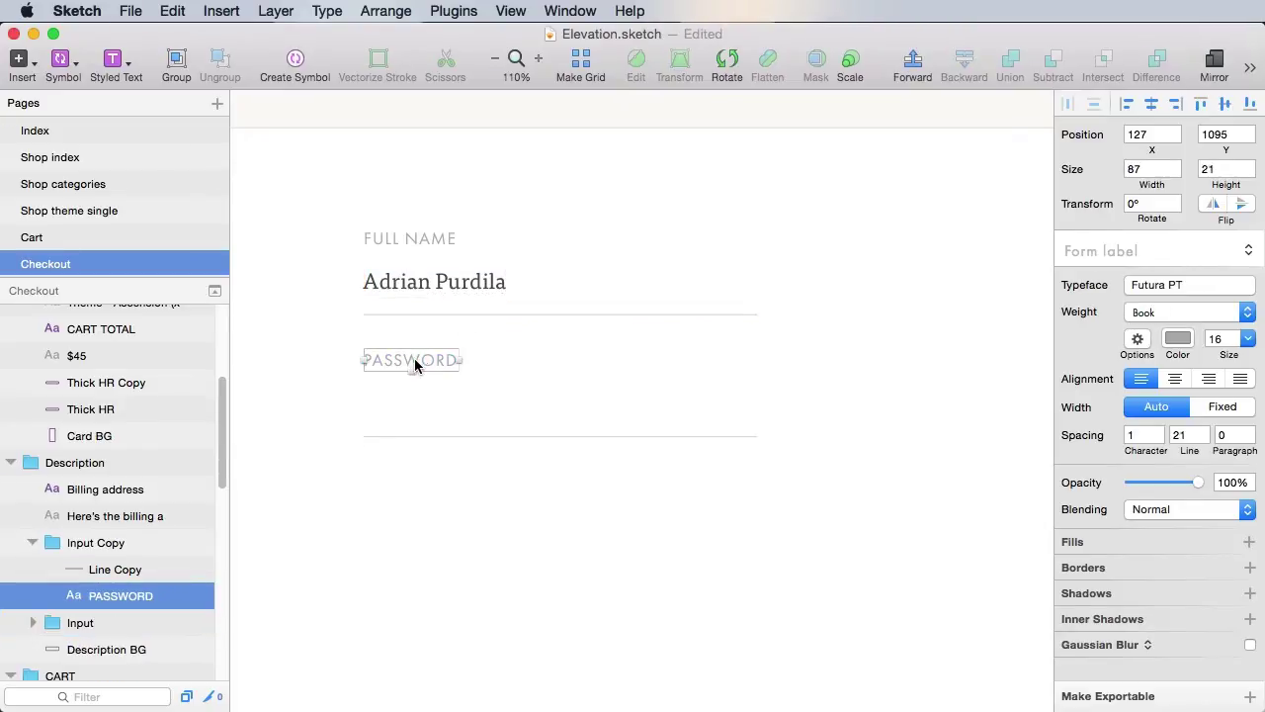
pyautogui.press('Return')
pyautogui.write('COMP')
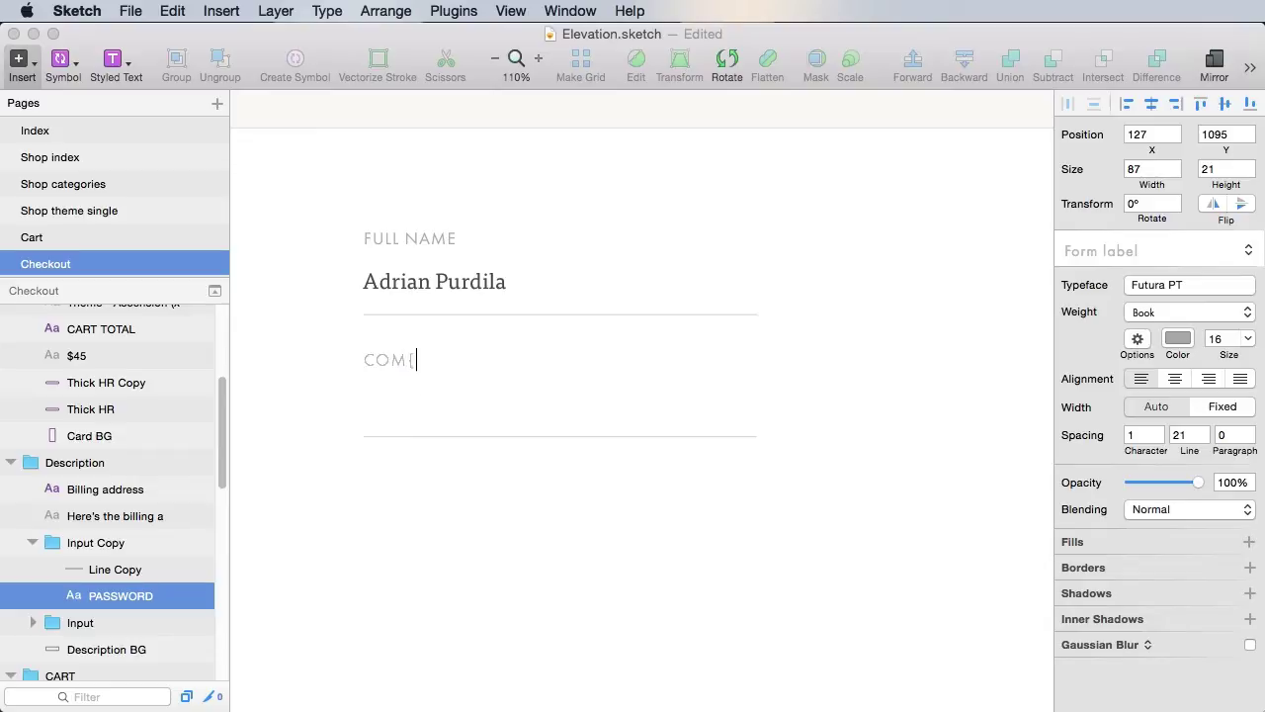
pyautogui.write('ANY (OPTIONAL)')
pyautogui.press('Left')
pyautogui.write('OPTIONAL')
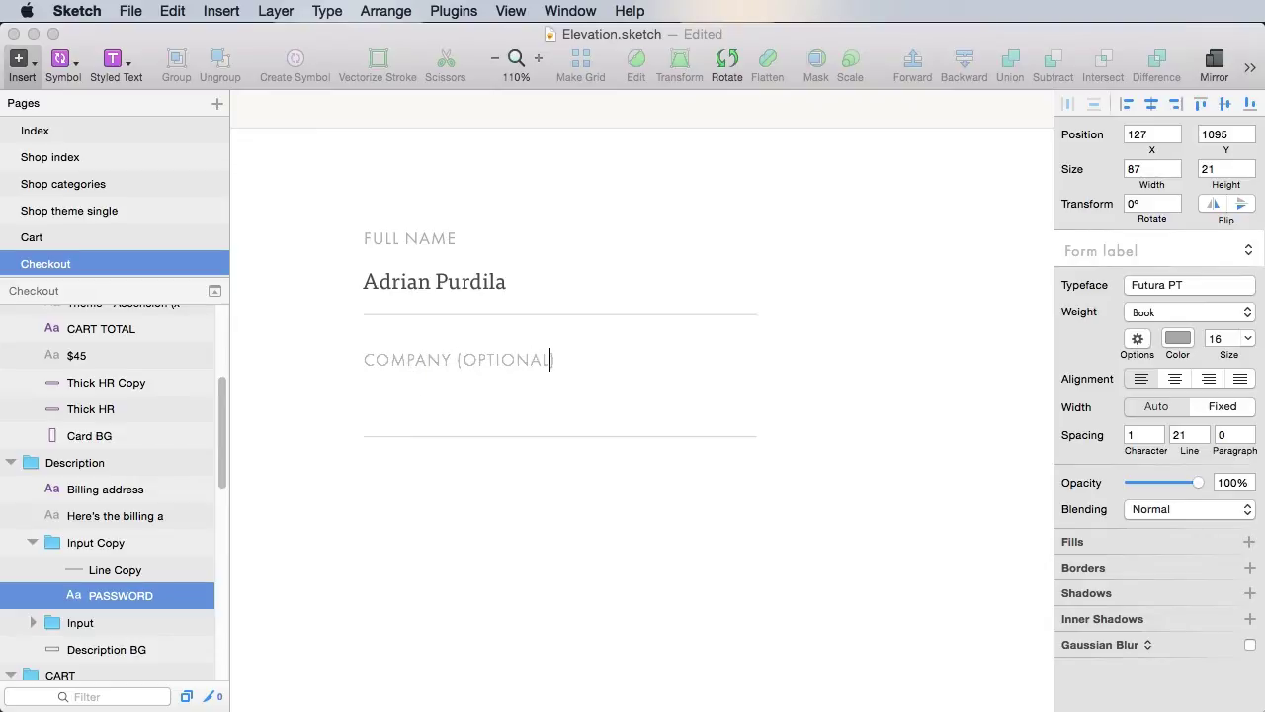
pyautogui.click(612, 498)
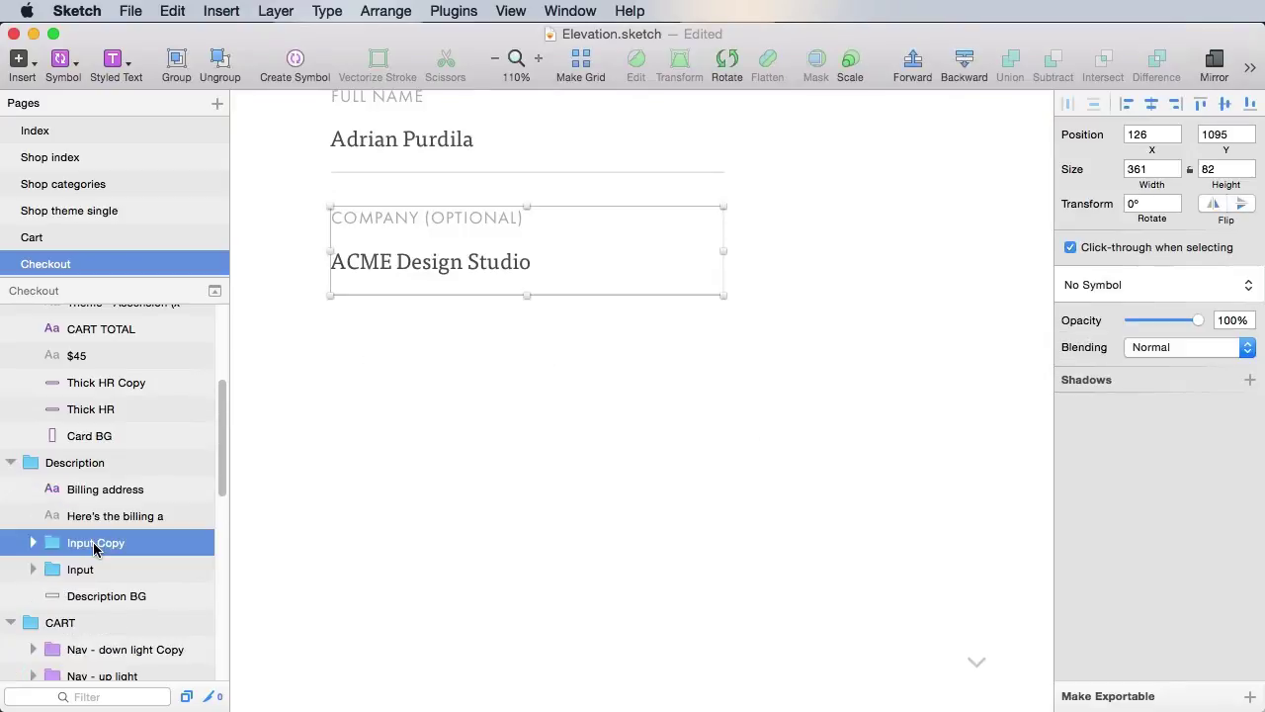
# - Duplicate the company field and move the copy for an Address field
pyautogui.press('cmd+d')
pyautogui.moveTo(463, 268); pyautogui.dragTo(470, 362)
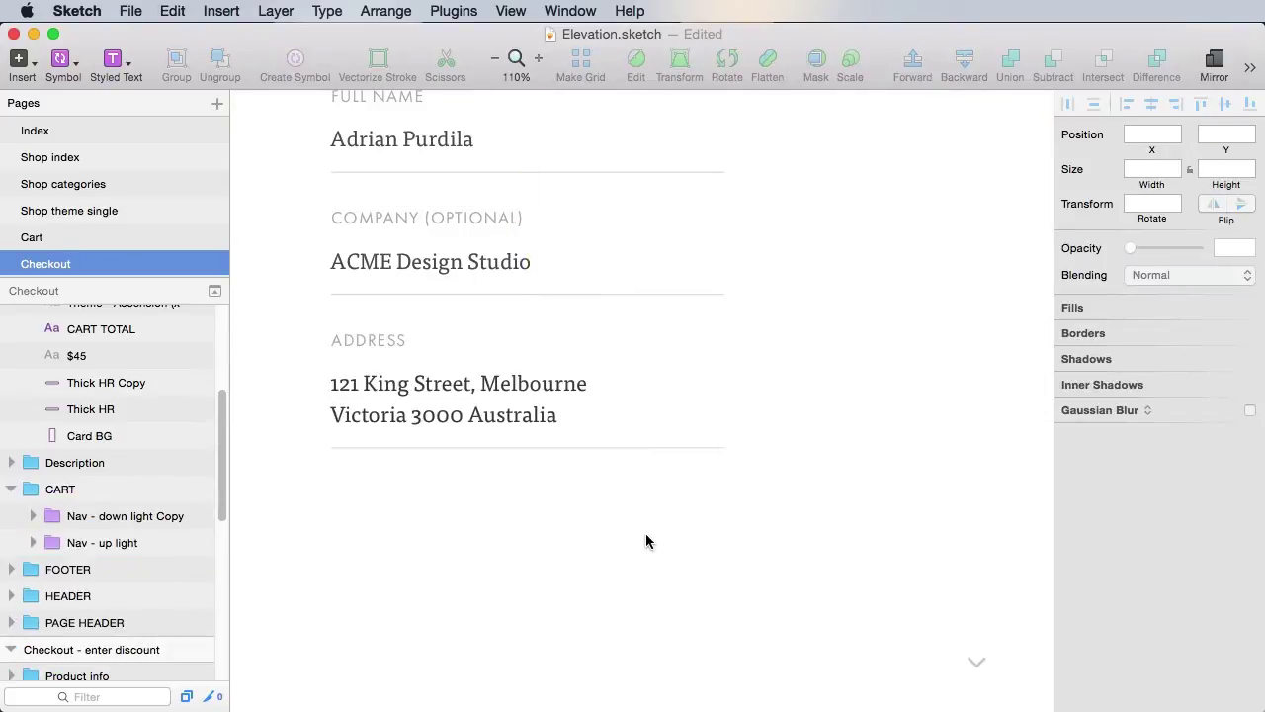
pyautogui.scroll(1, 646, 540)
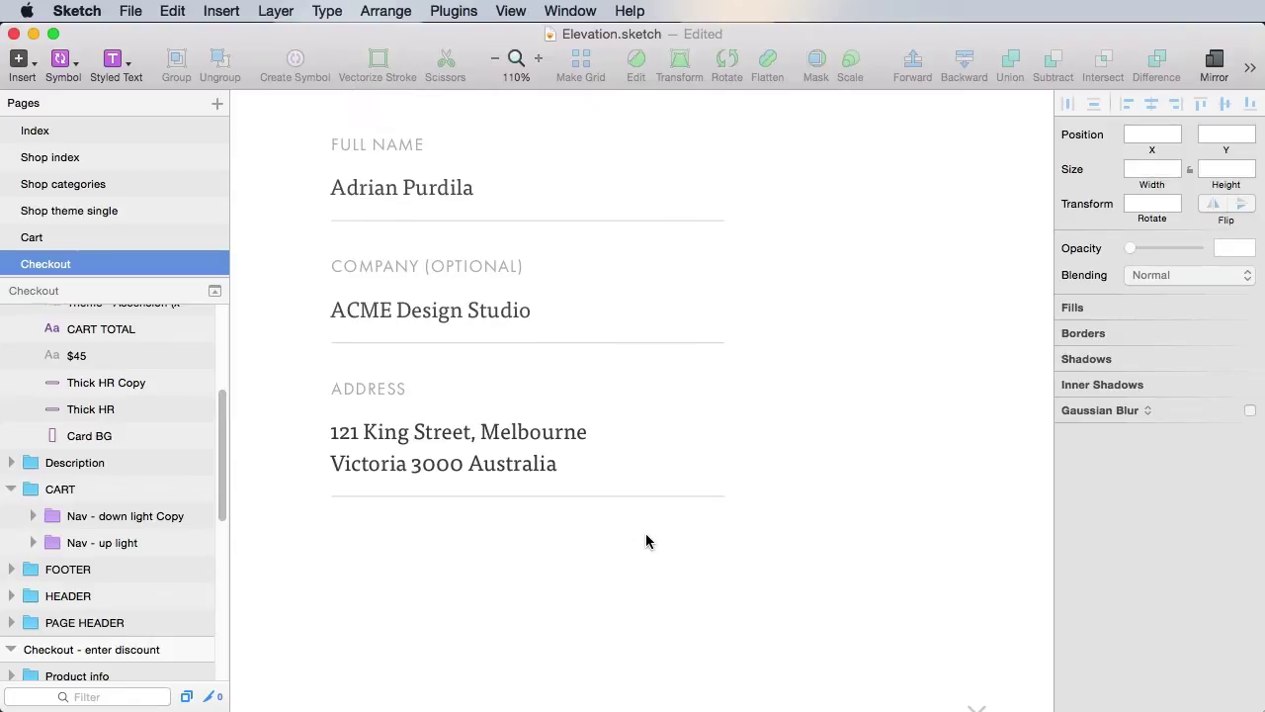
pyautogui.scroll(2, 892, 508)
pyautogui.hscroll(1, 892, 508)
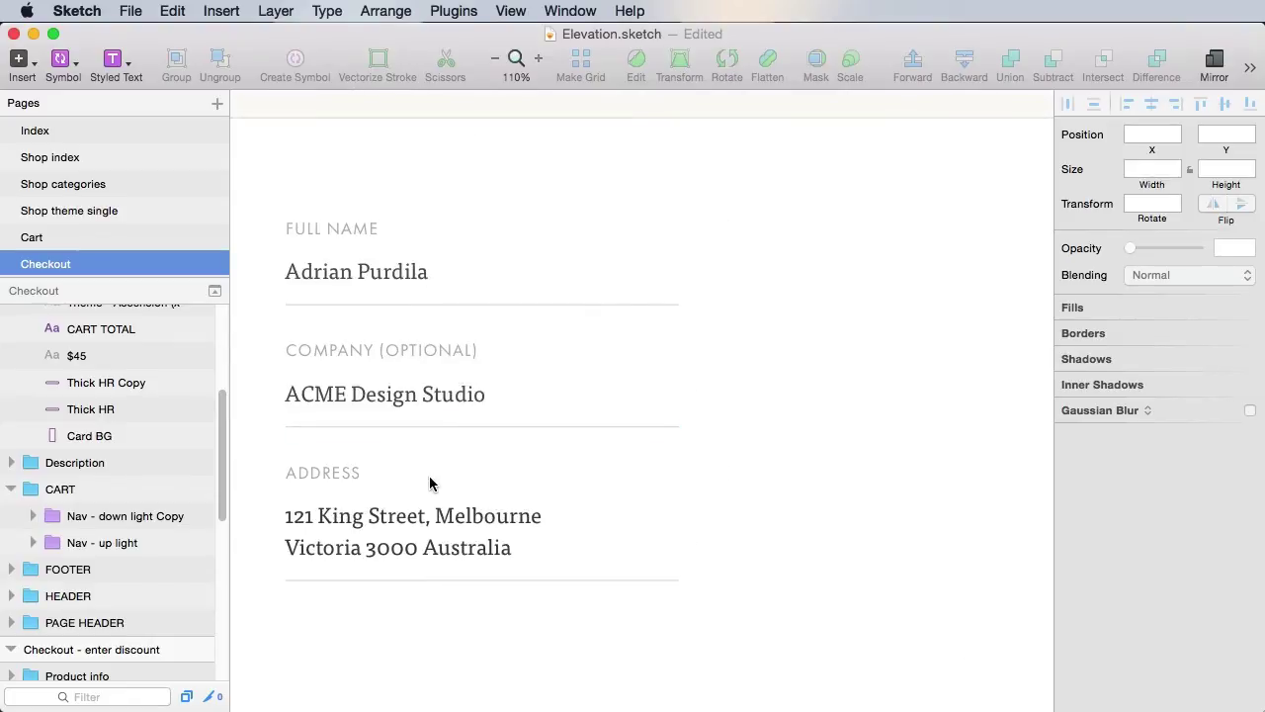
pyautogui.scroll(5, 706, 593)
pyautogui.hscroll(-2, 706, 593)
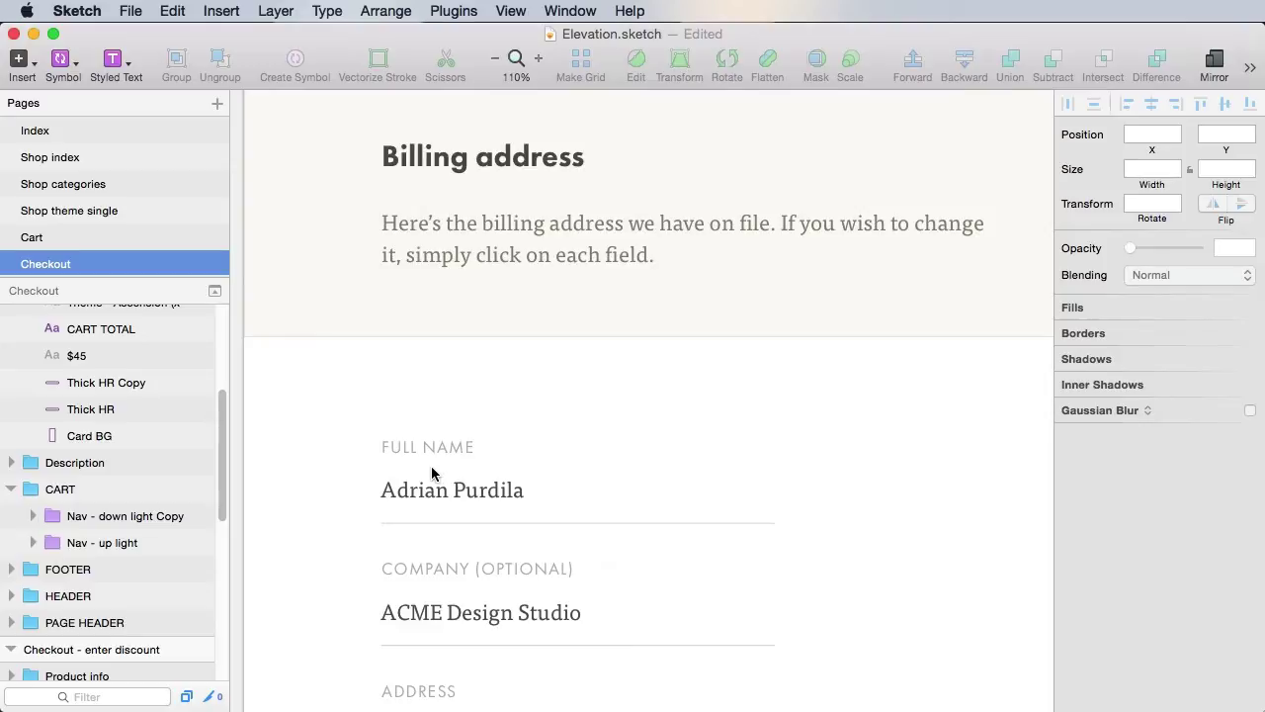
pyautogui.scroll(-8, 818, 439)
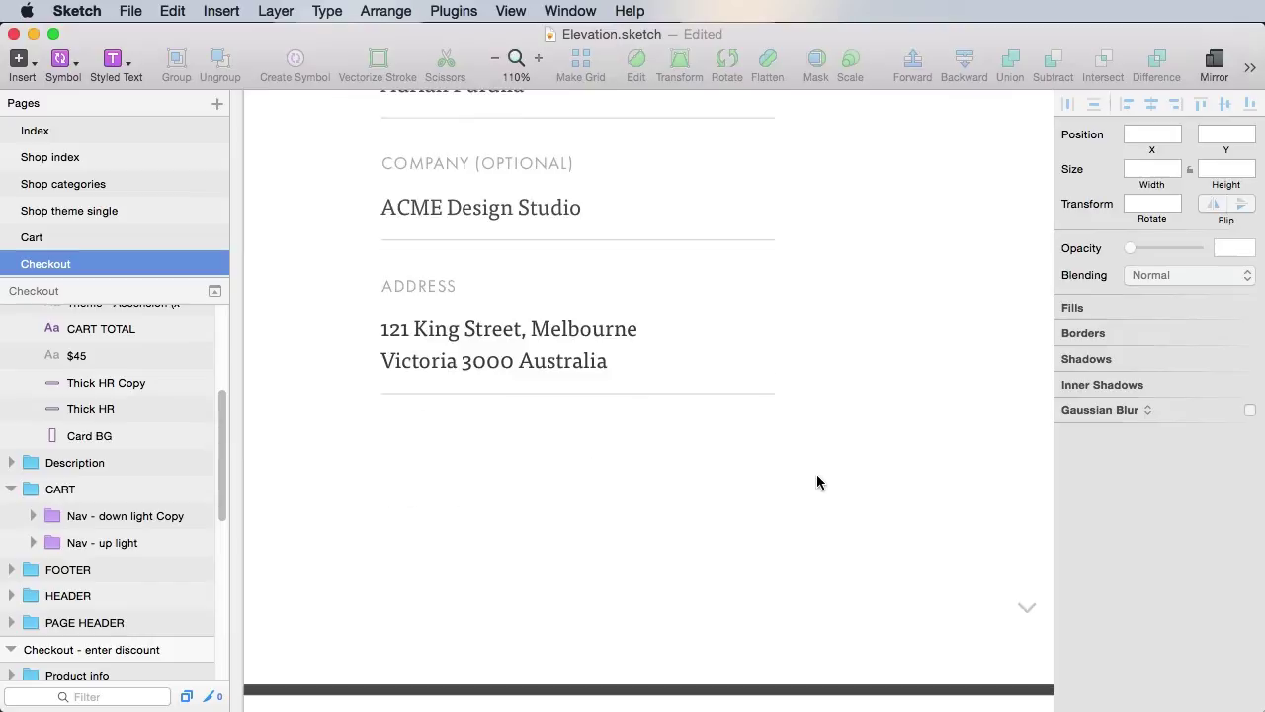
pyautogui.scroll(-2, 816, 481)
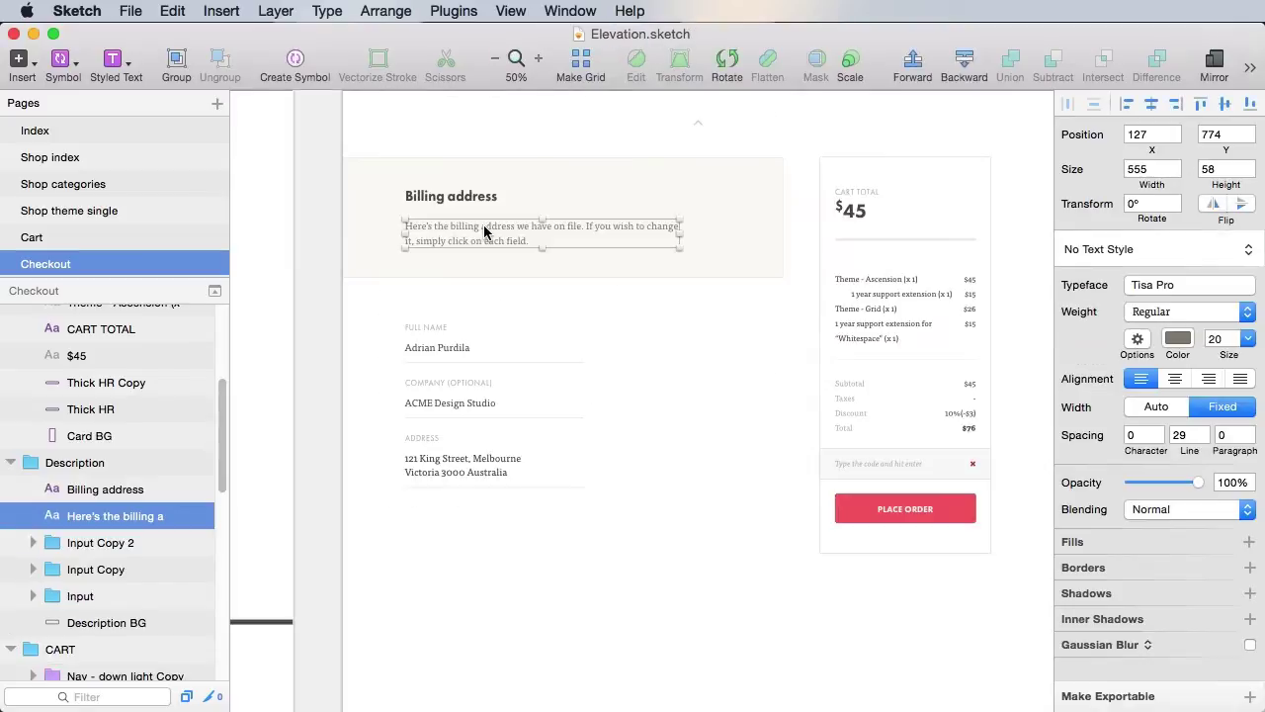
# - Rename the Description group to Billing
pyautogui.click(79, 465)
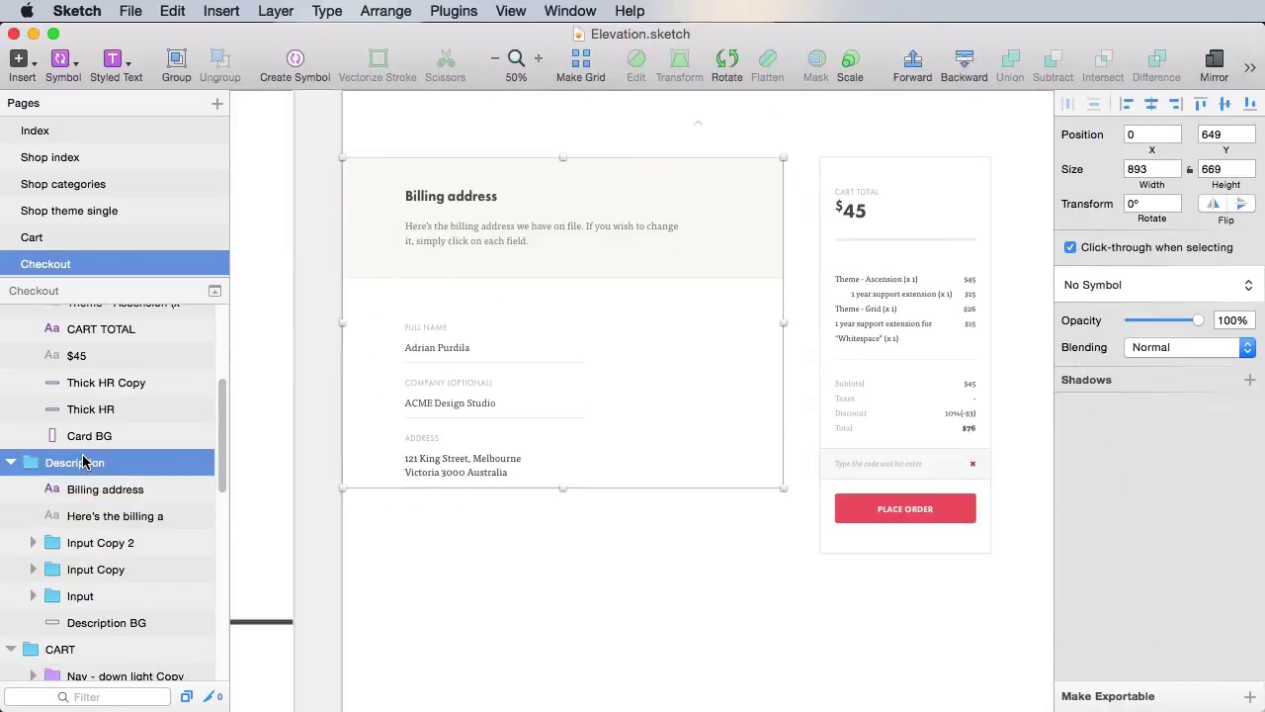
pyautogui.doubleClick(85, 463)
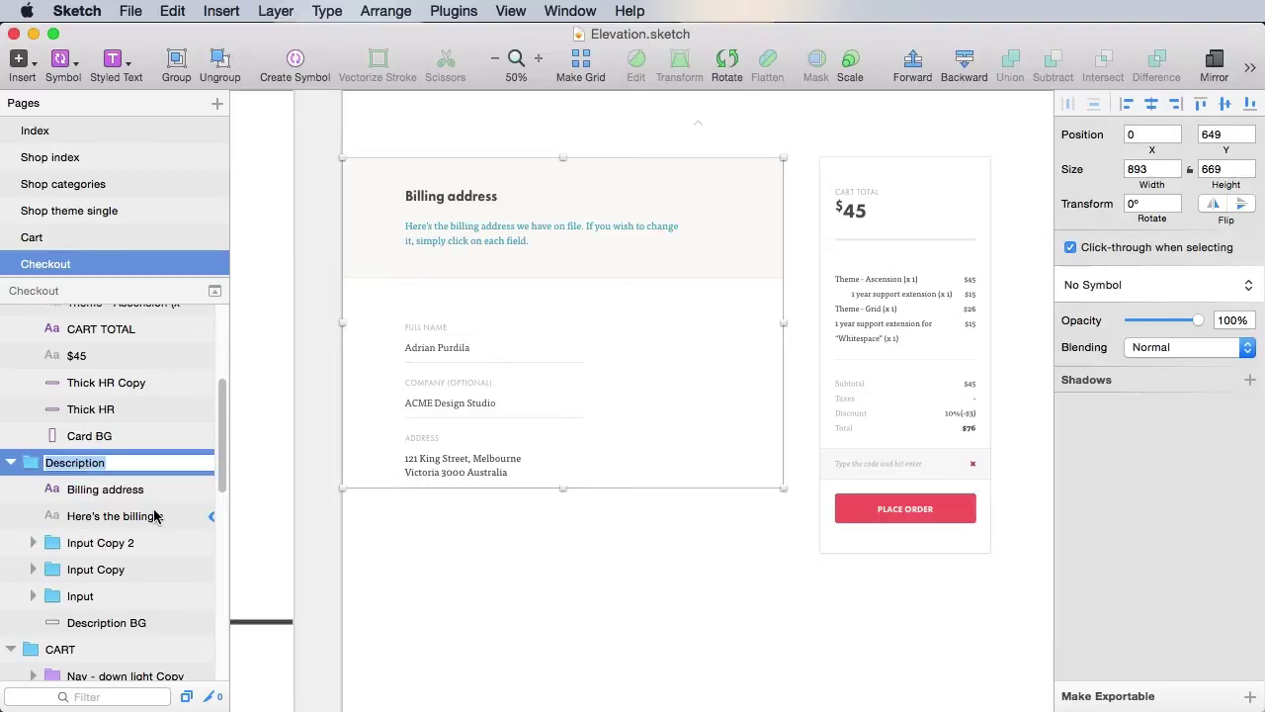
pyautogui.write('Billing')
pyautogui.press('Return')
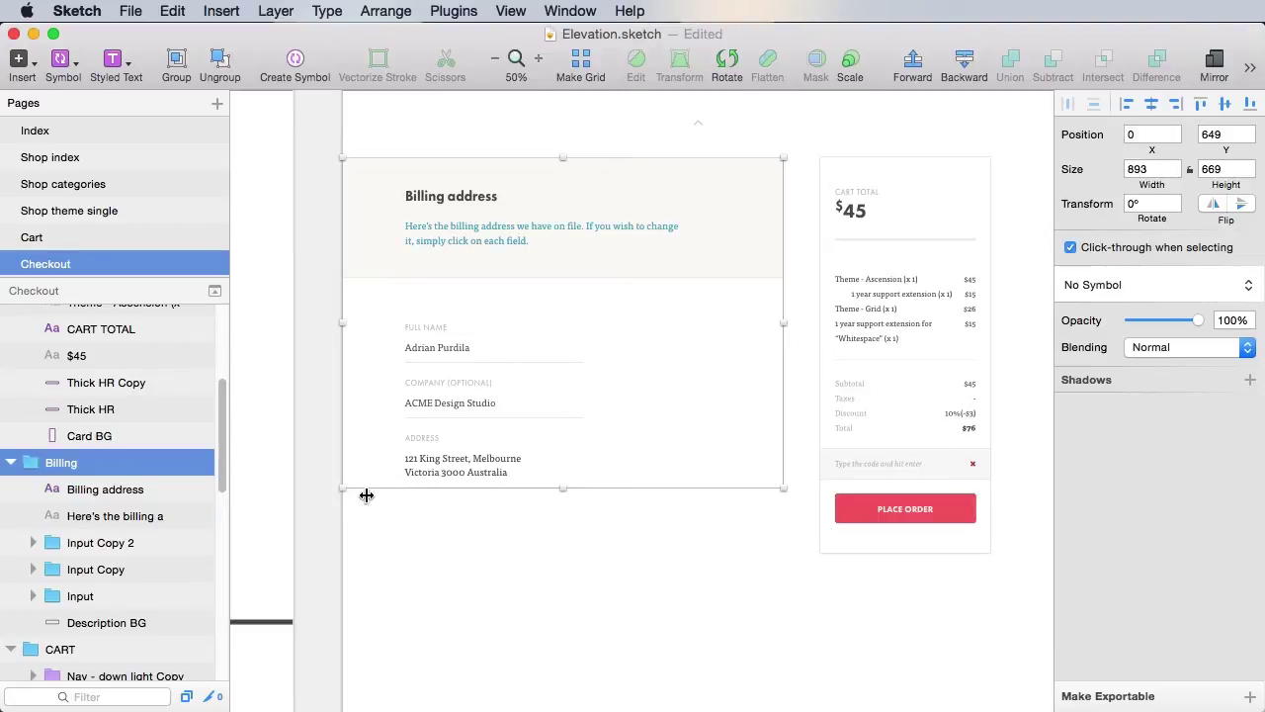
# - Duplicate the Billing group, place the copy below the original, and save
pyautogui.press('super+d')
pyautogui.moveTo(545, 208); pyautogui.dragTo(554, 590)
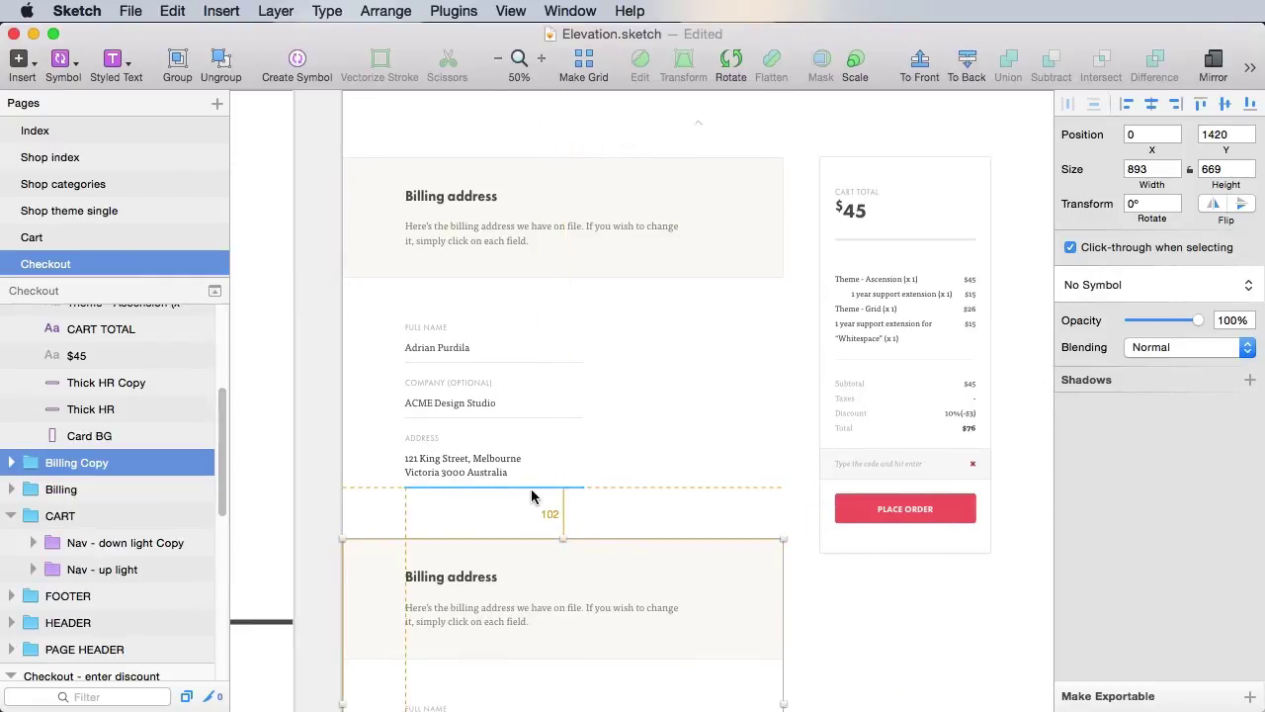
pyautogui.press('Down')
pyautogui.press('Down')
pyautogui.press('Down')
pyautogui.press('Down')
pyautogui.press('Down')
pyautogui.press('Down')
pyautogui.press('Down')
pyautogui.press('Down')
pyautogui.press('Down')
pyautogui.press('Down')
pyautogui.press('Down')
pyautogui.press('Down')
pyautogui.press('Down')
pyautogui.press('Down')
pyautogui.press('Down')
pyautogui.press('Down')
pyautogui.press('Down')
pyautogui.press('Down')
pyautogui.press('super+s')
pyautogui.click(939, 686)
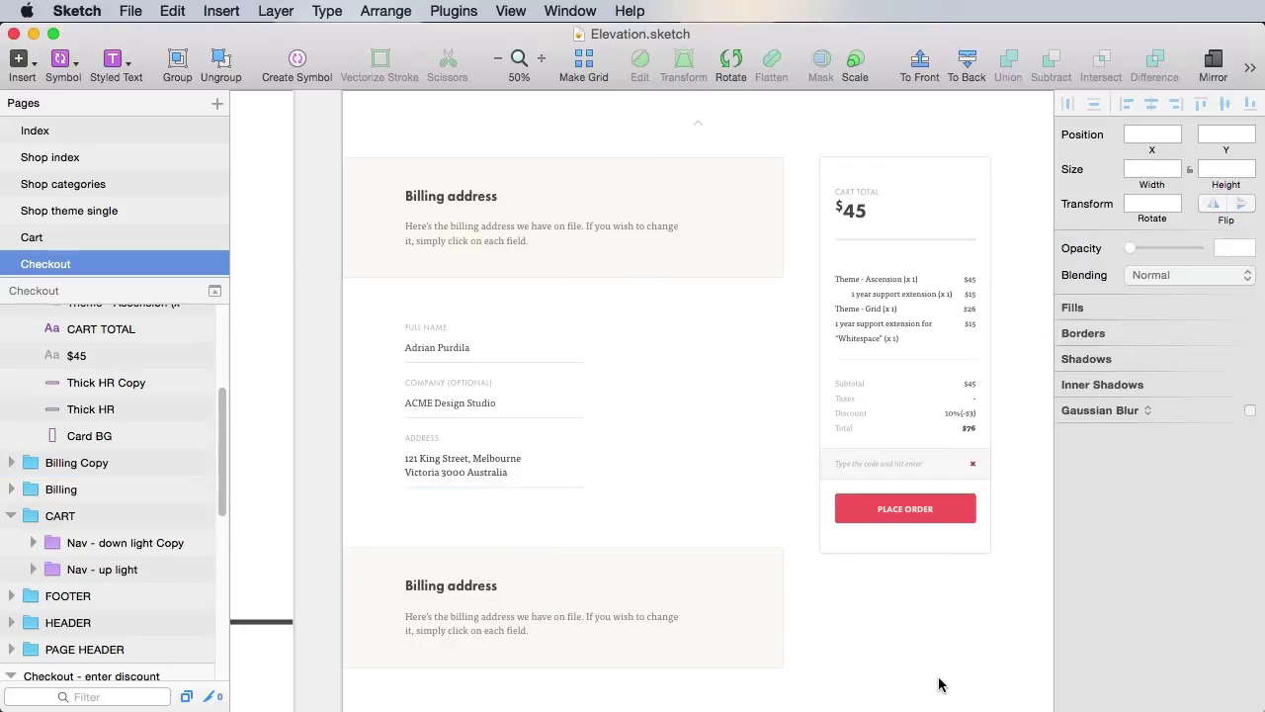
pyautogui.scroll(-5, 918, 418)
# - Change the copied heading to 'Payment method'
pyautogui.doubleClick(426, 333)
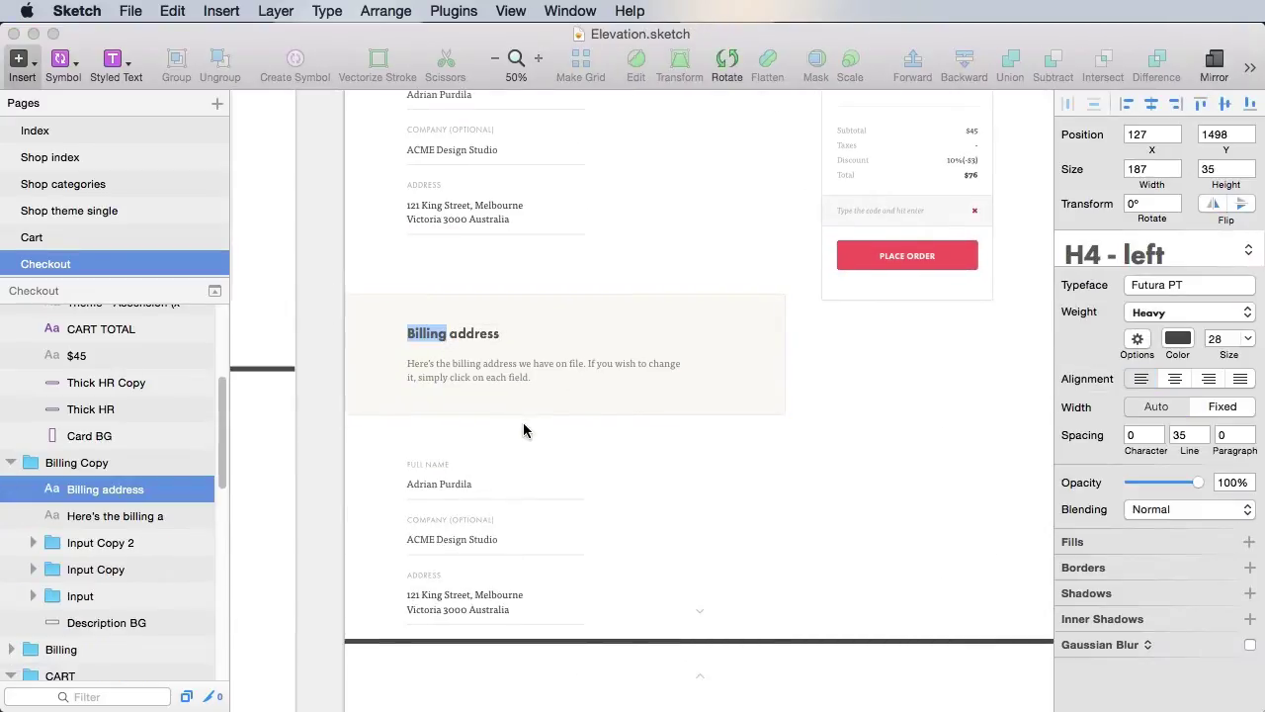
pyautogui.write('Payment method')
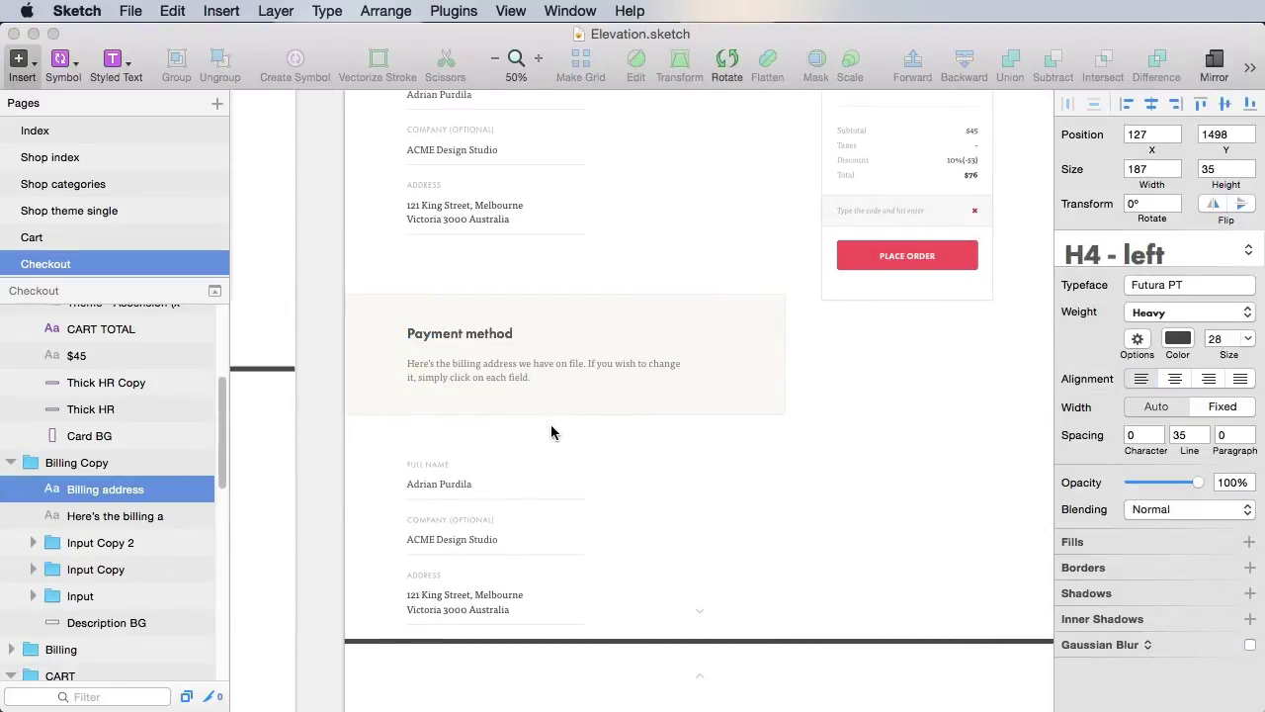
pyautogui.click(553, 435)
pyautogui.scroll(5, 579, 409)
# - Retype the copied paragraph as 'We support payments via credit card or PayPal.'
pyautogui.click(501, 357)
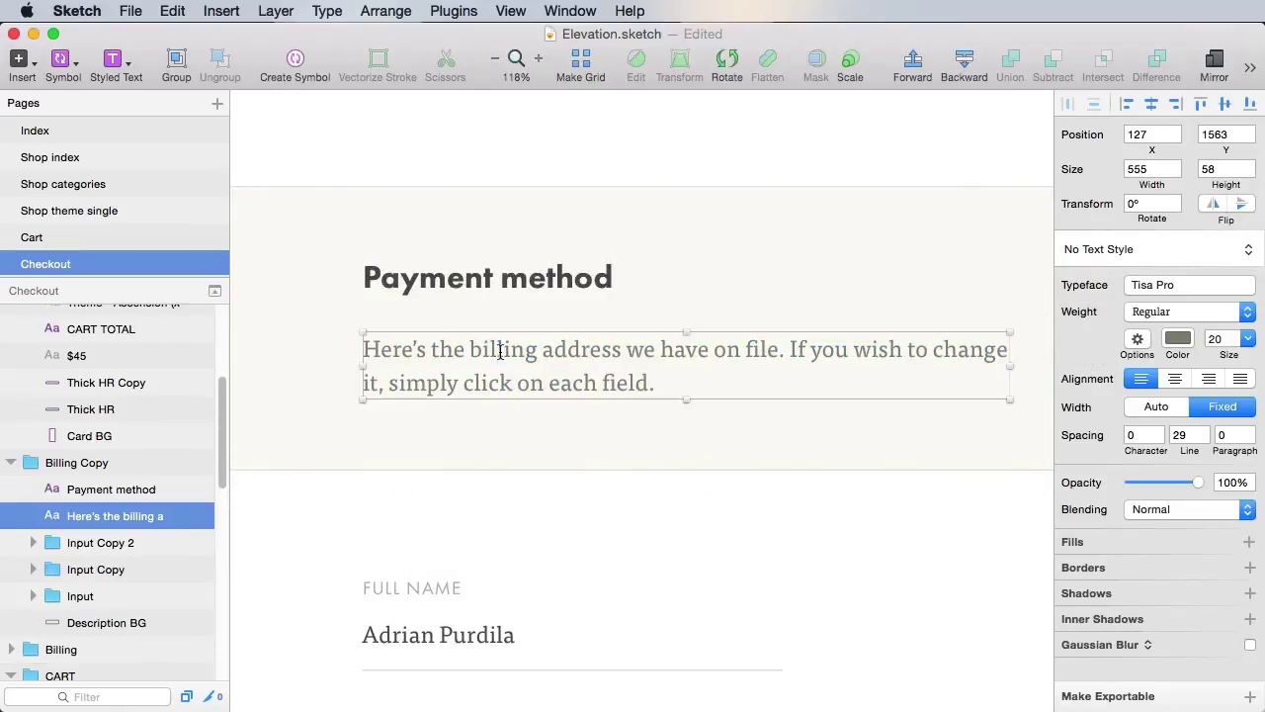
pyautogui.click(501, 358)
pyautogui.write('We supp')
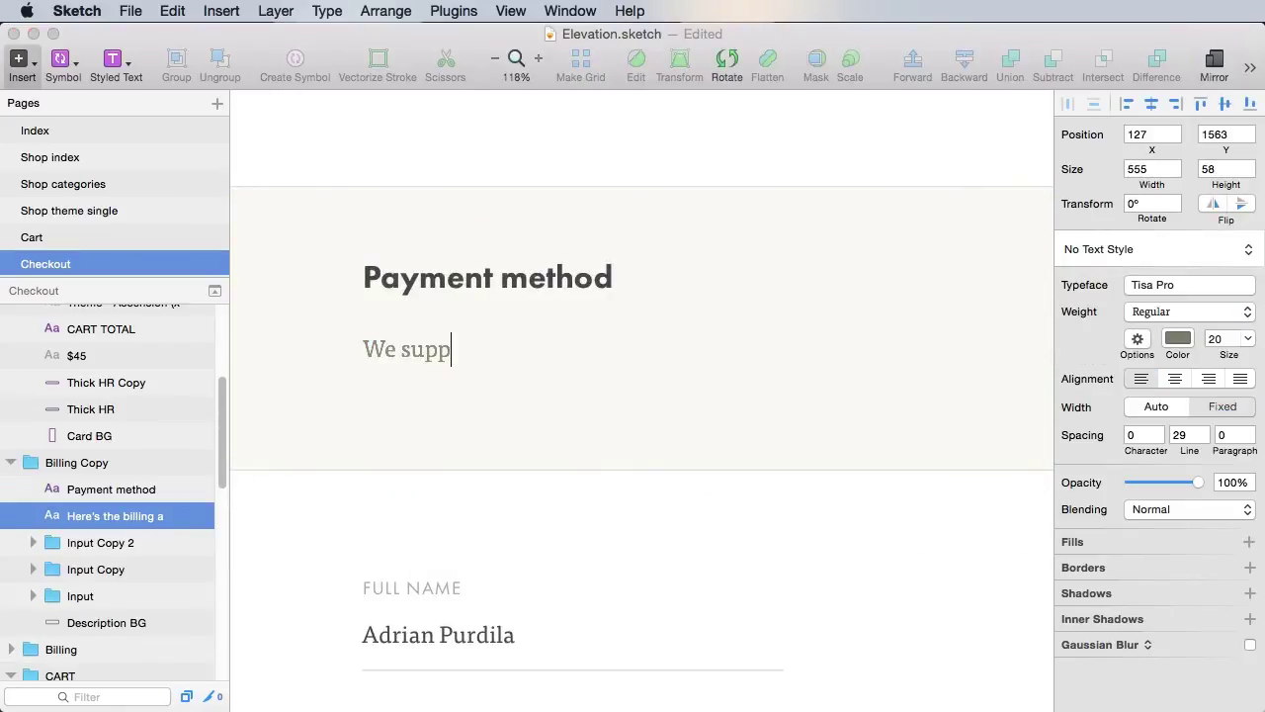
pyautogui.write('ort payments')
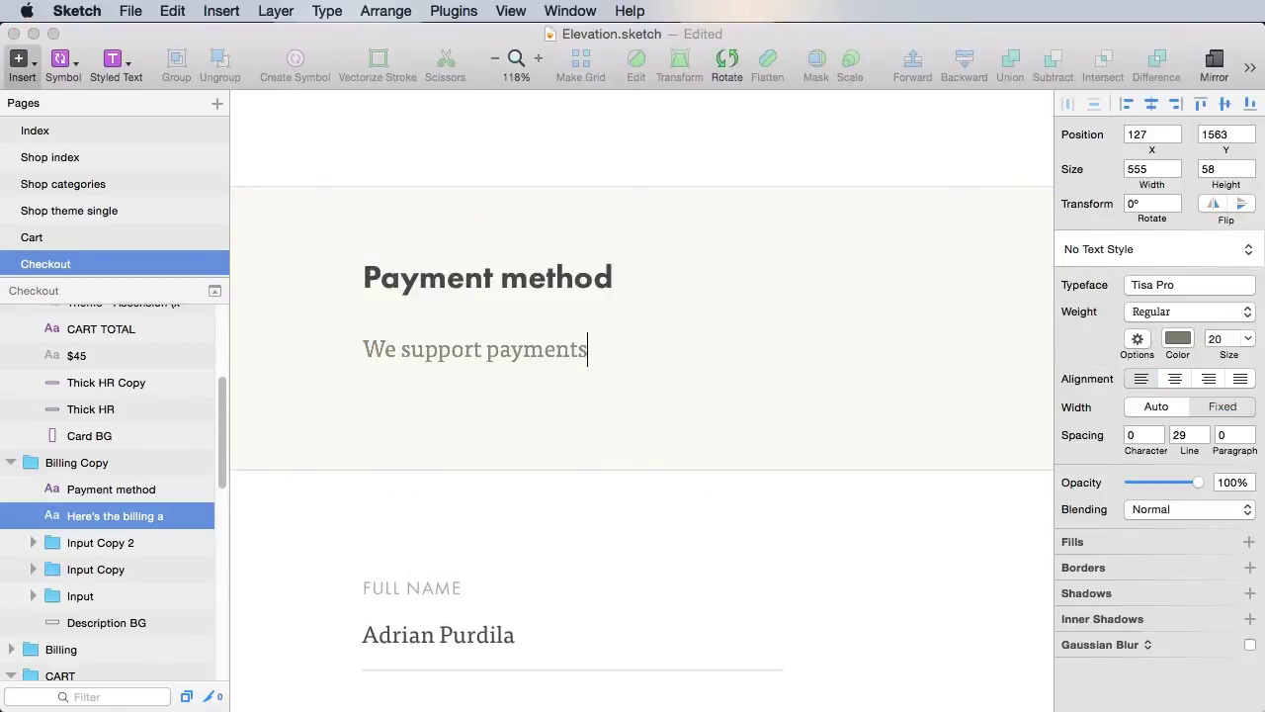
pyautogui.write(' via credit card or Pay')
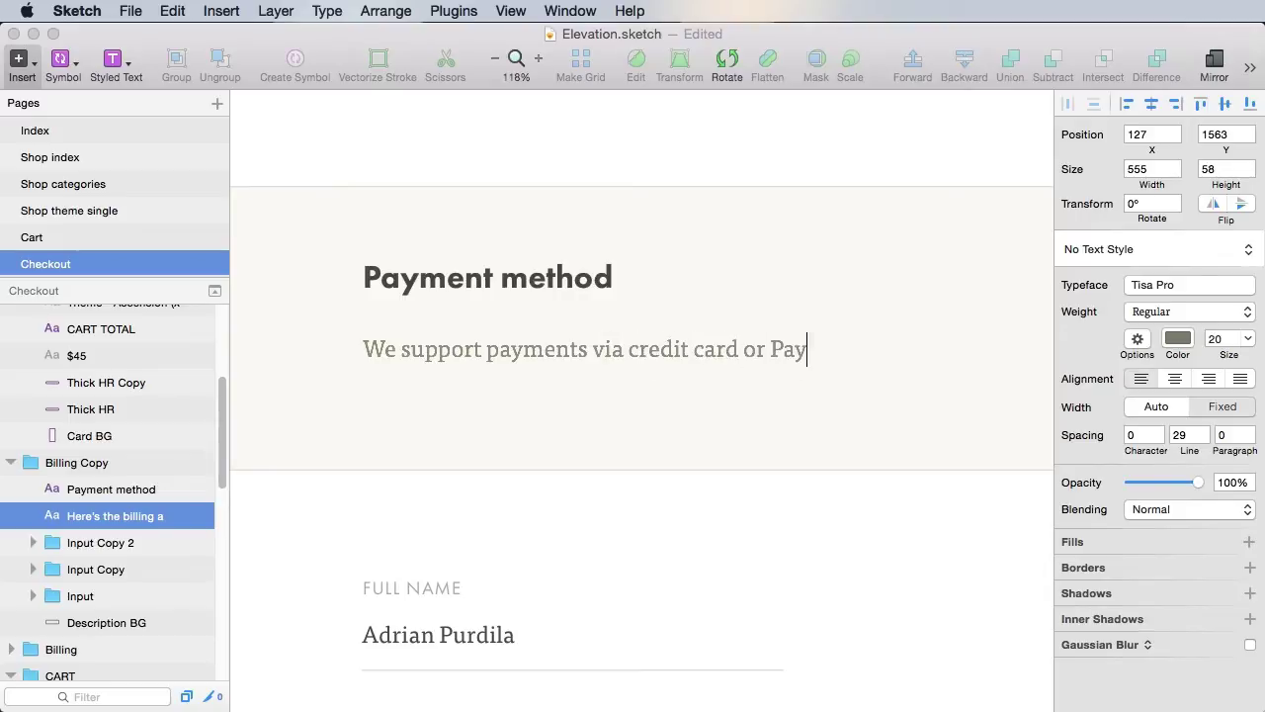
pyautogui.write('Pal.')
pyautogui.click(554, 413)
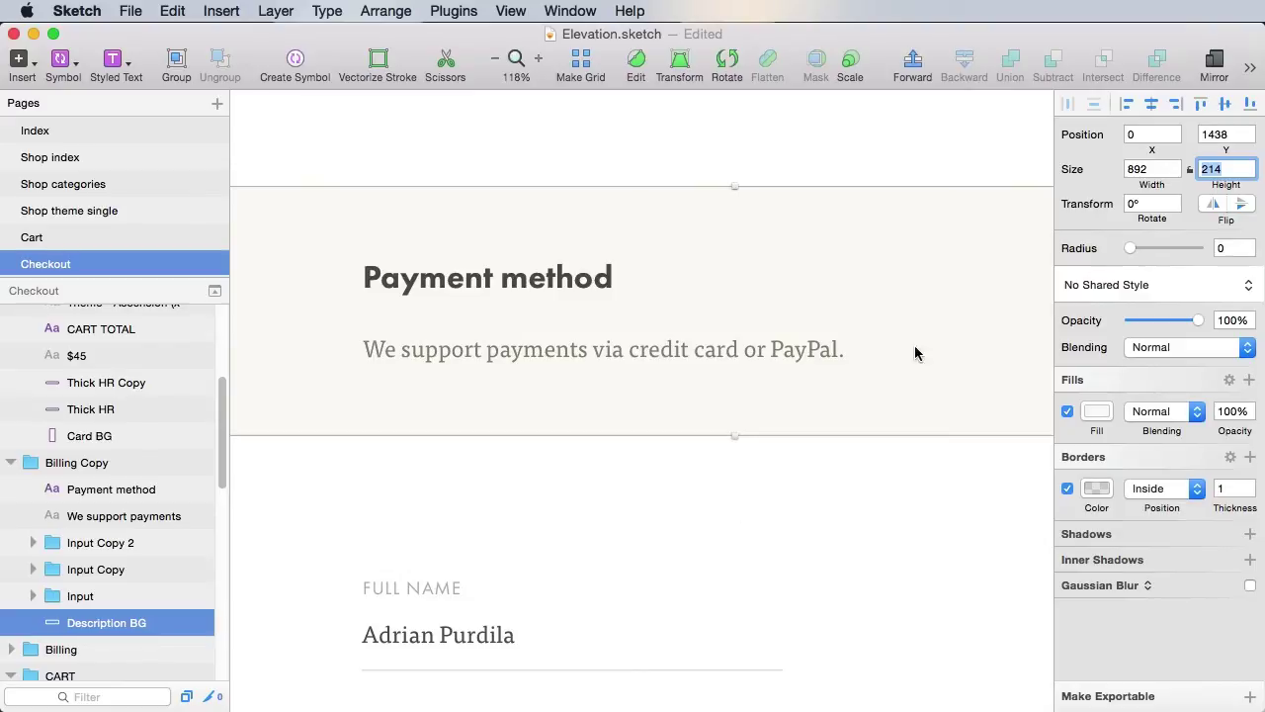
# - Delete the three copied form field groups under Payment method and save
pyautogui.click(740, 543)
pyautogui.scroll(-3, 826, 419)
pyautogui.click(392, 398)
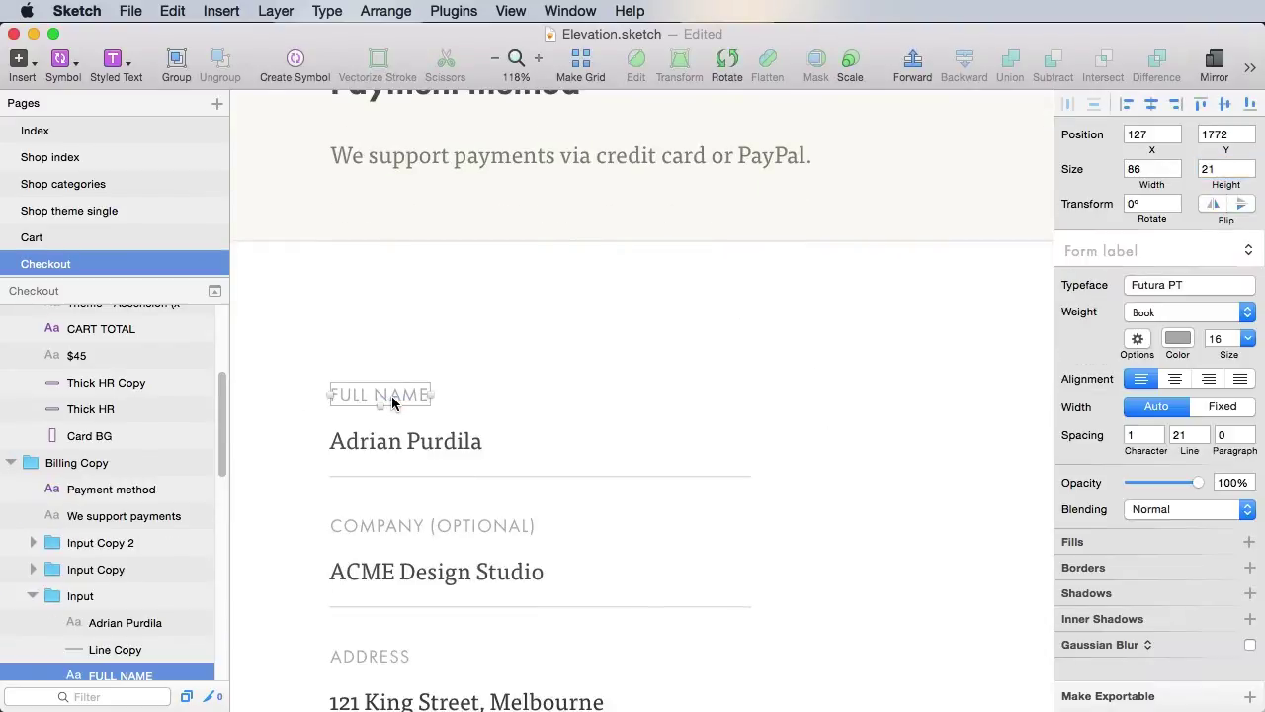
pyautogui.click(33, 596)
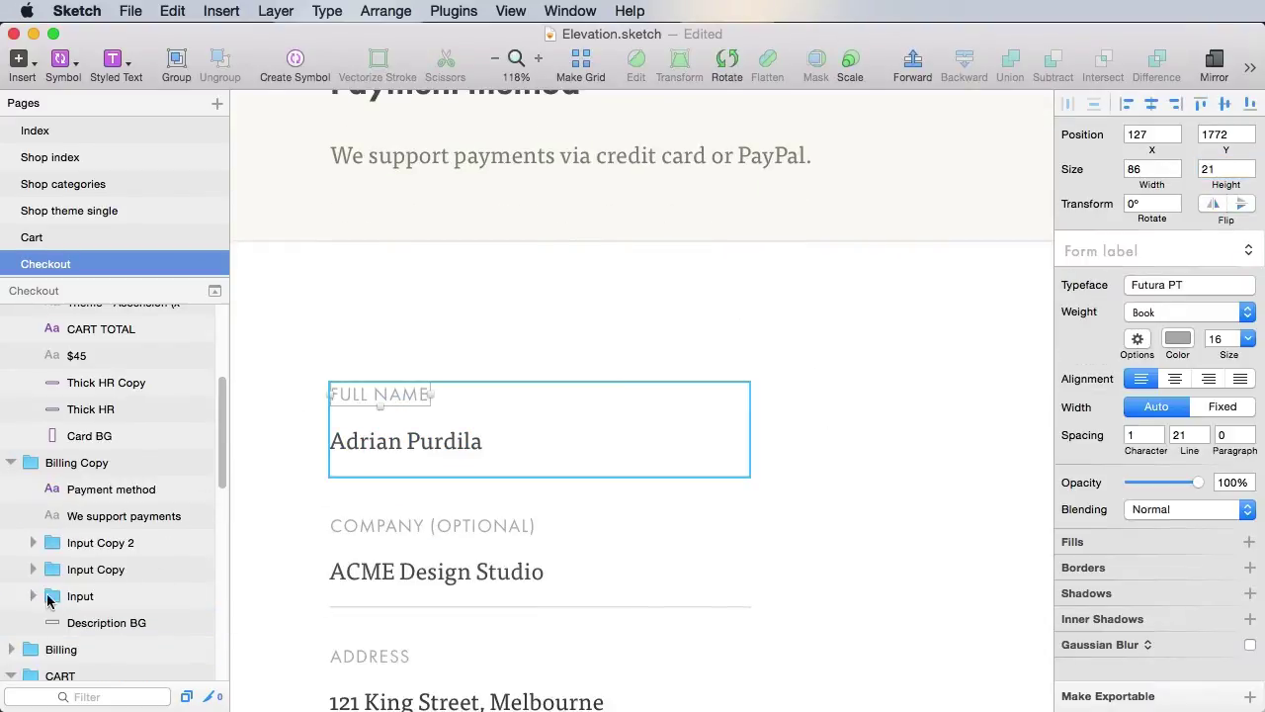
pyautogui.click(99, 597)
pyautogui.keyDown('shift'); pyautogui.click(114, 543); pyautogui.keyUp('shift')
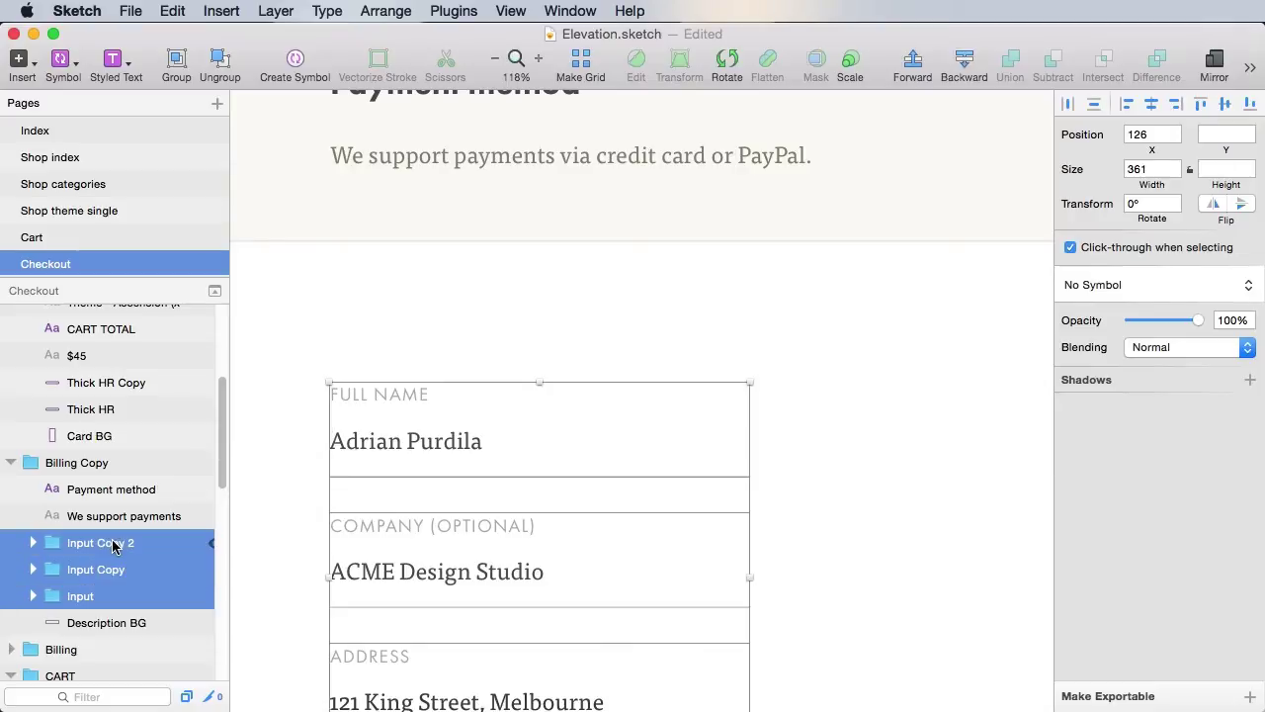
pyautogui.press('Delete')
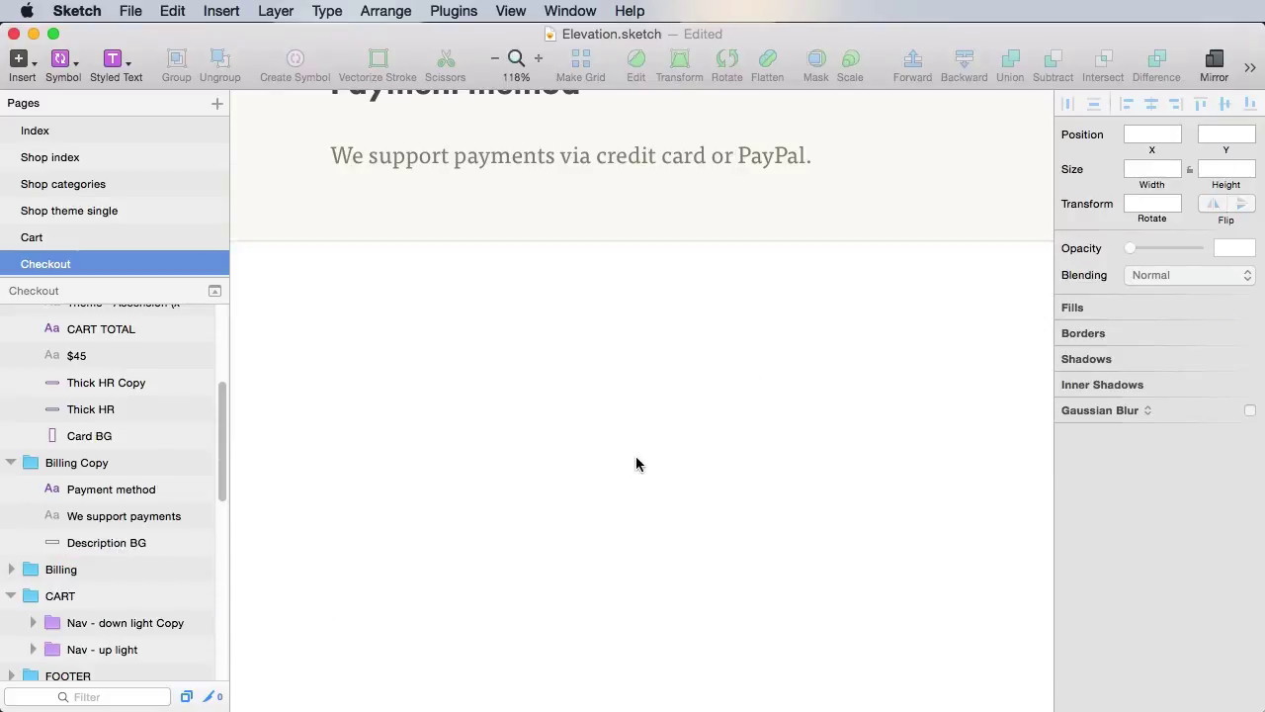
pyautogui.press('super+s')
# - Save again and go to the Shop theme single page
pyautogui.hscroll(-3, 737, 458)
pyautogui.scroll(-2, 737, 458)
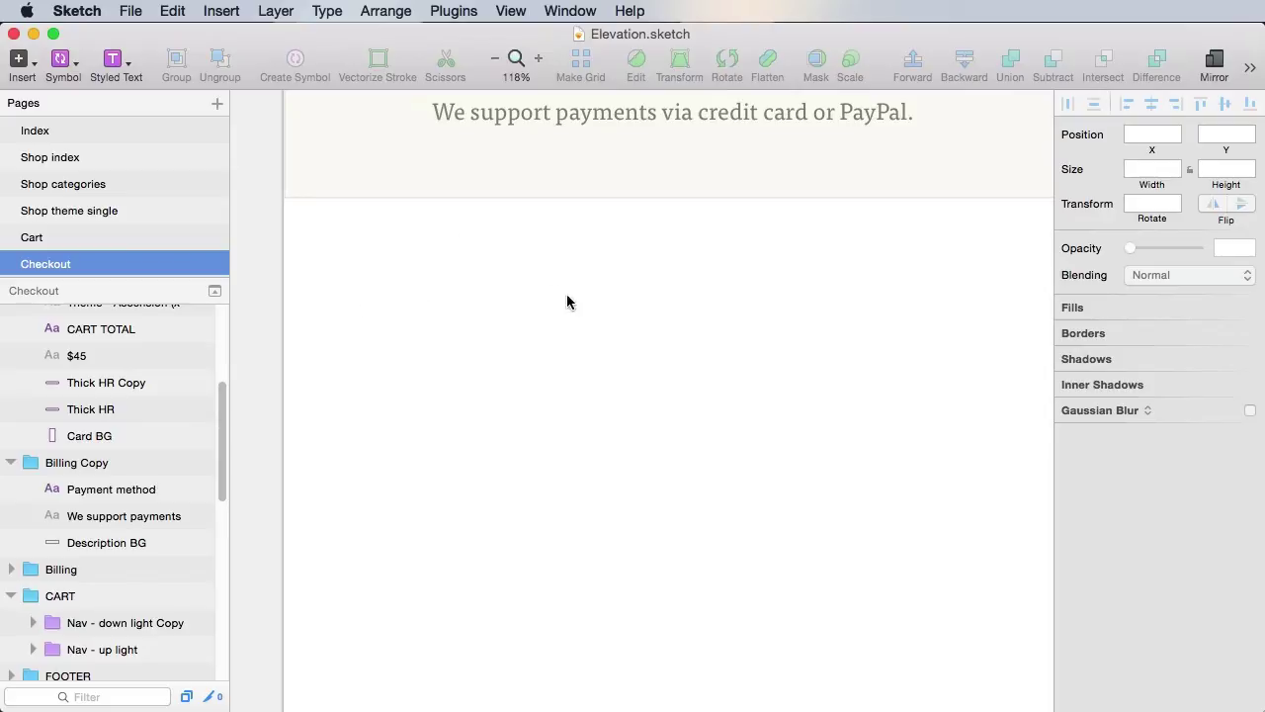
pyautogui.press('super+s')
pyautogui.click(98, 209)
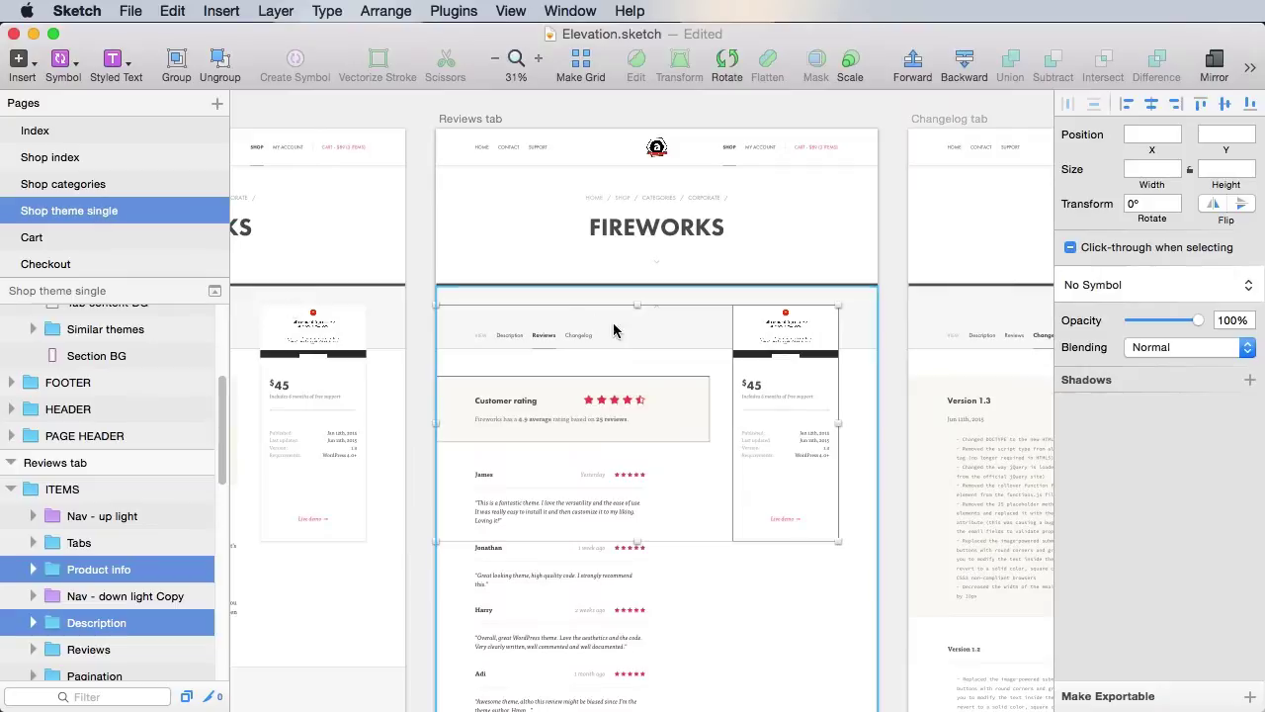
# - Select the Category filter bar on the Shop index page
pyautogui.click(500, 370)
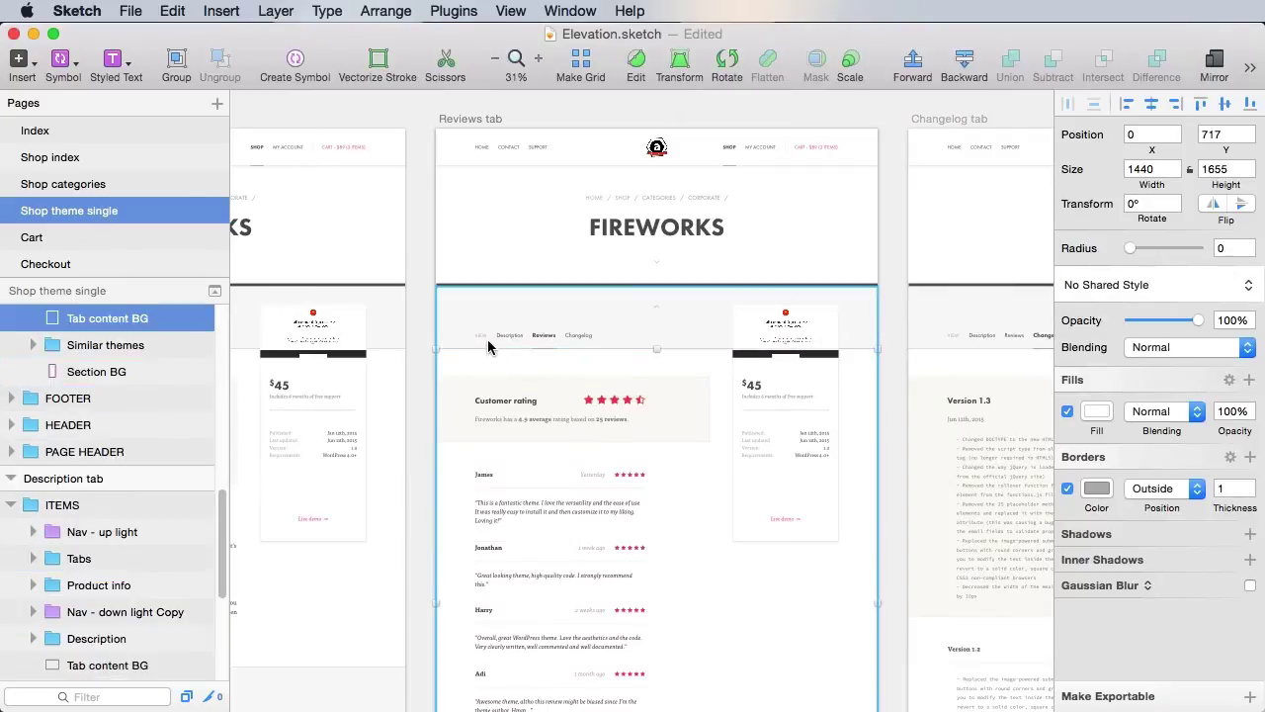
pyautogui.click(102, 185)
pyautogui.click(70, 160)
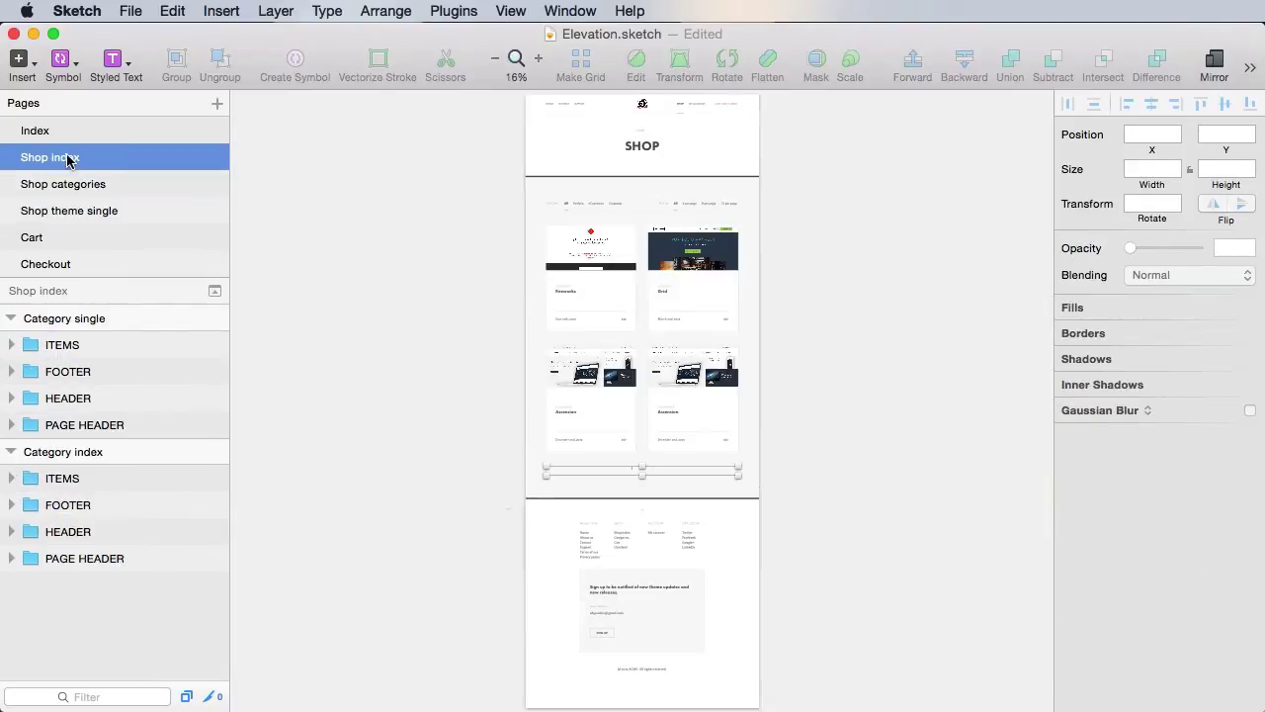
pyautogui.click(502, 150)
pyautogui.moveTo(502, 149); pyautogui.dragTo(751, 346)
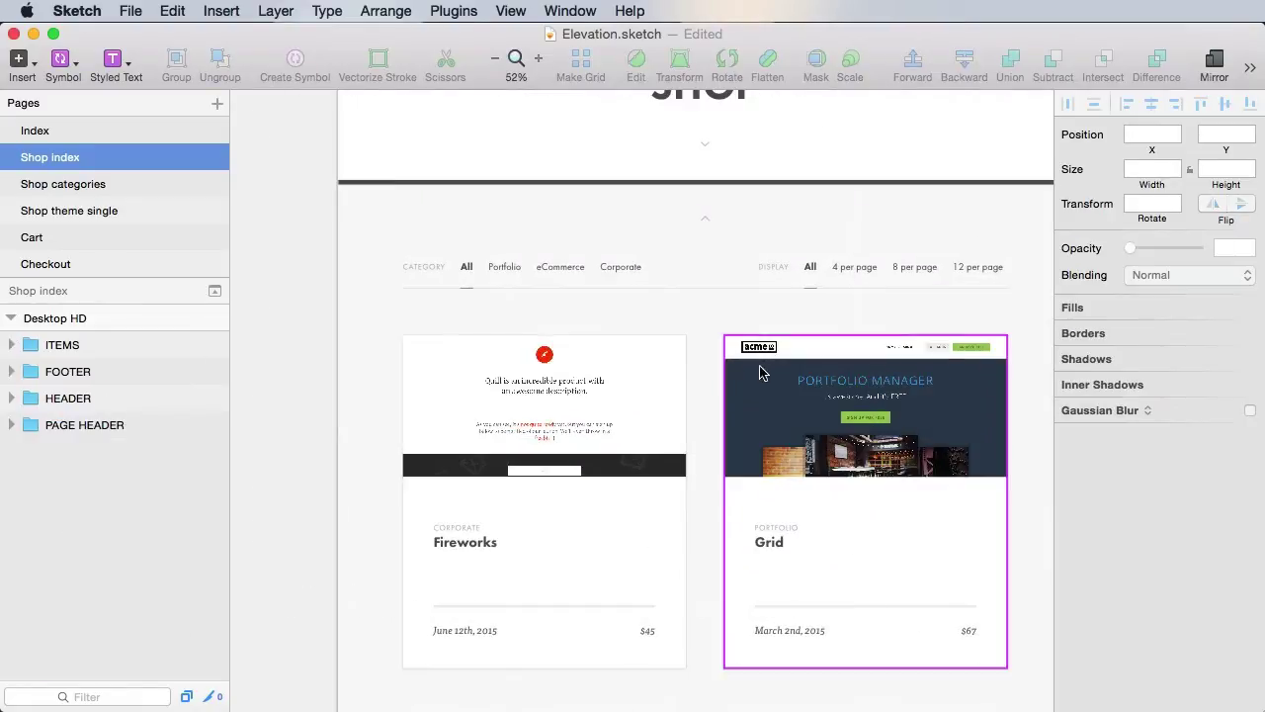
pyautogui.click(521, 270)
# - Paste the filter bar below the Checkout's Payment method section and save
pyautogui.click(85, 268)
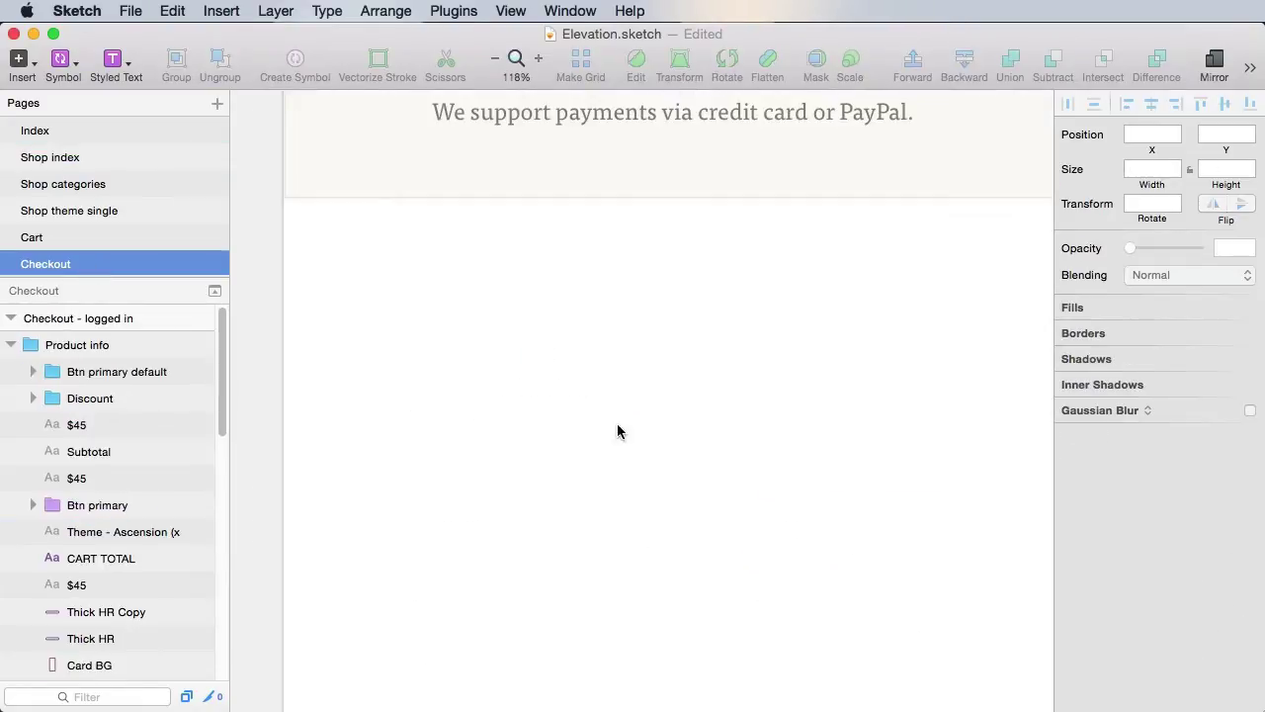
pyautogui.press('super+v')
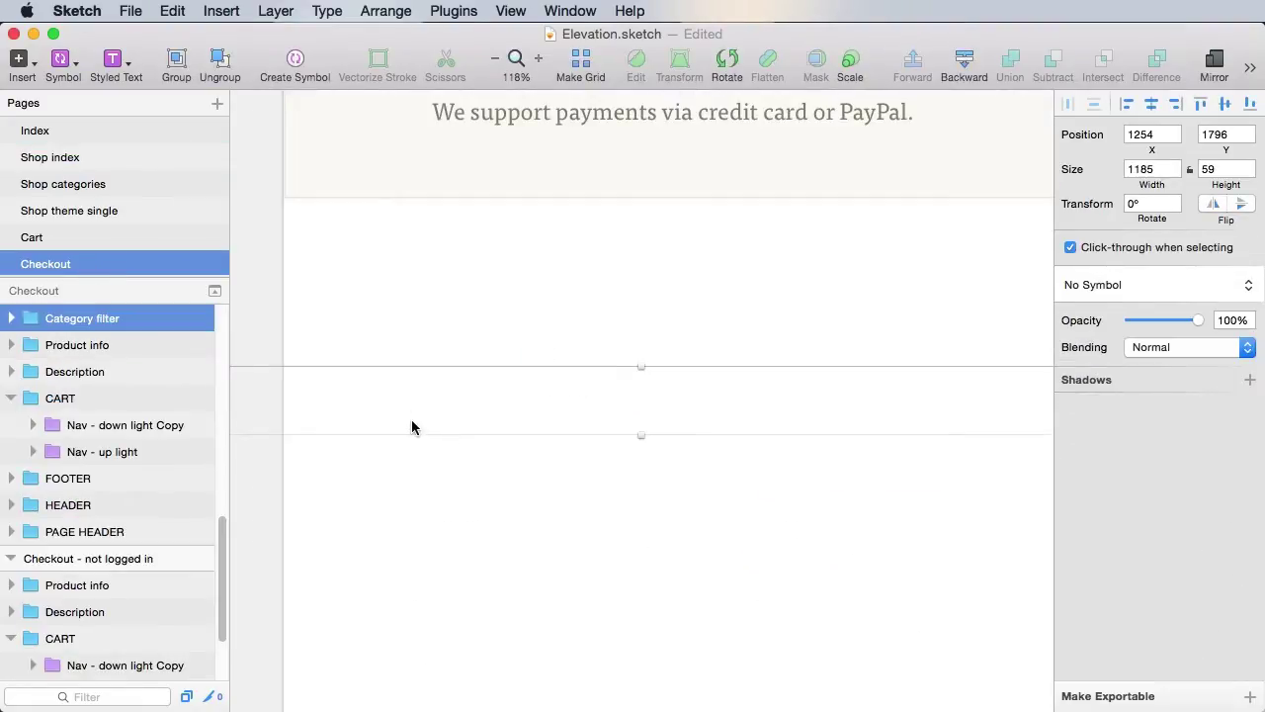
pyautogui.moveTo(411, 427); pyautogui.dragTo(820, 409)
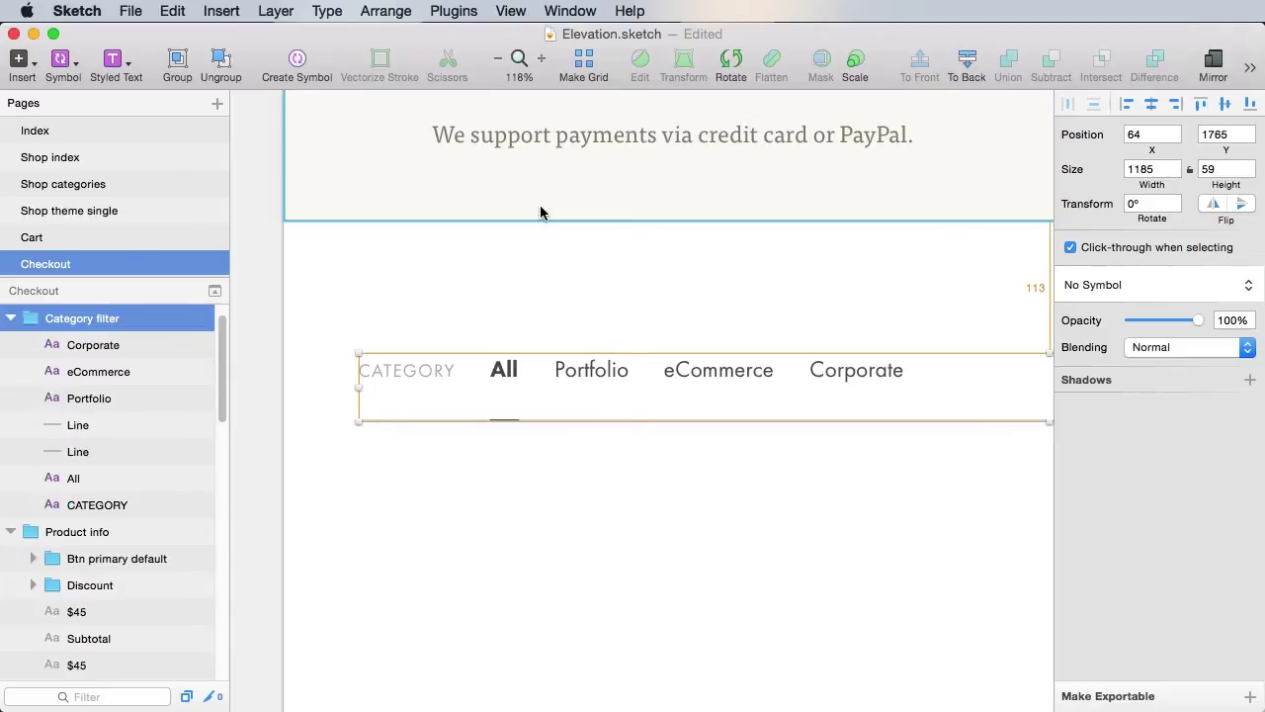
pyautogui.hotkey('shift', 'Up')
pyautogui.hotkey('shift', 'Up')
pyautogui.press('Up')
pyautogui.press('Up')
pyautogui.press('Up')
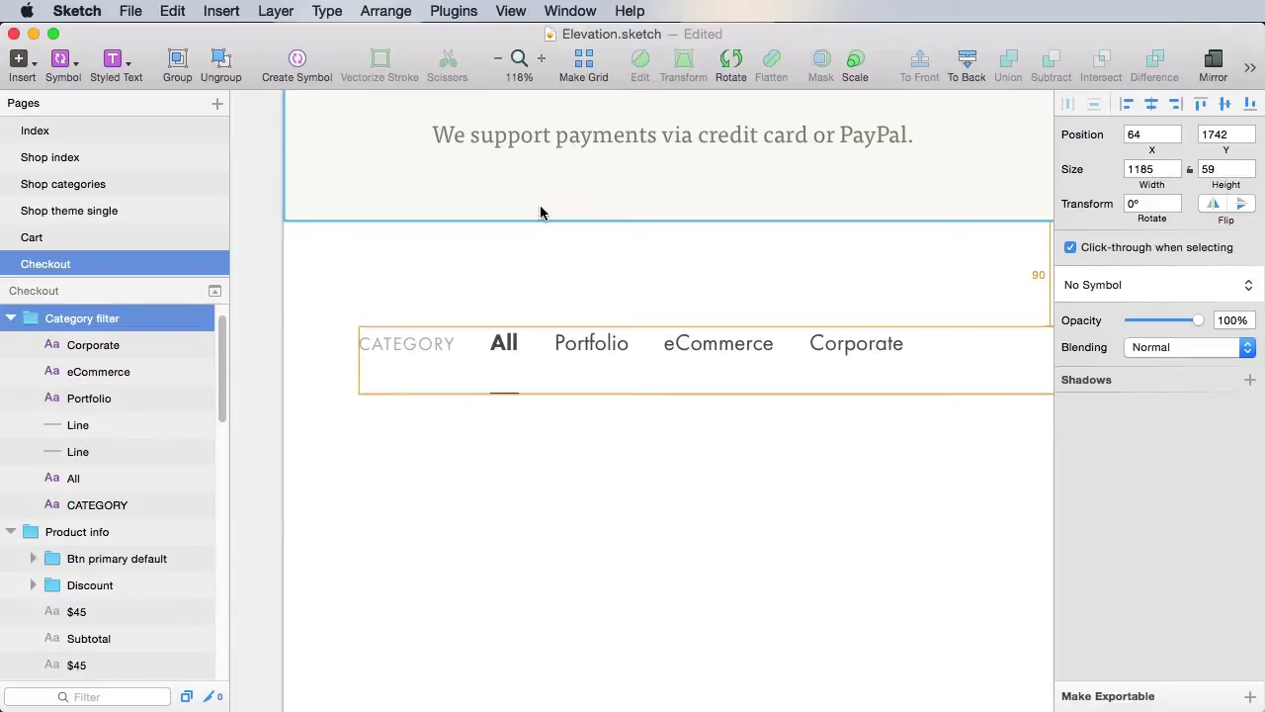
pyautogui.press('super+s')
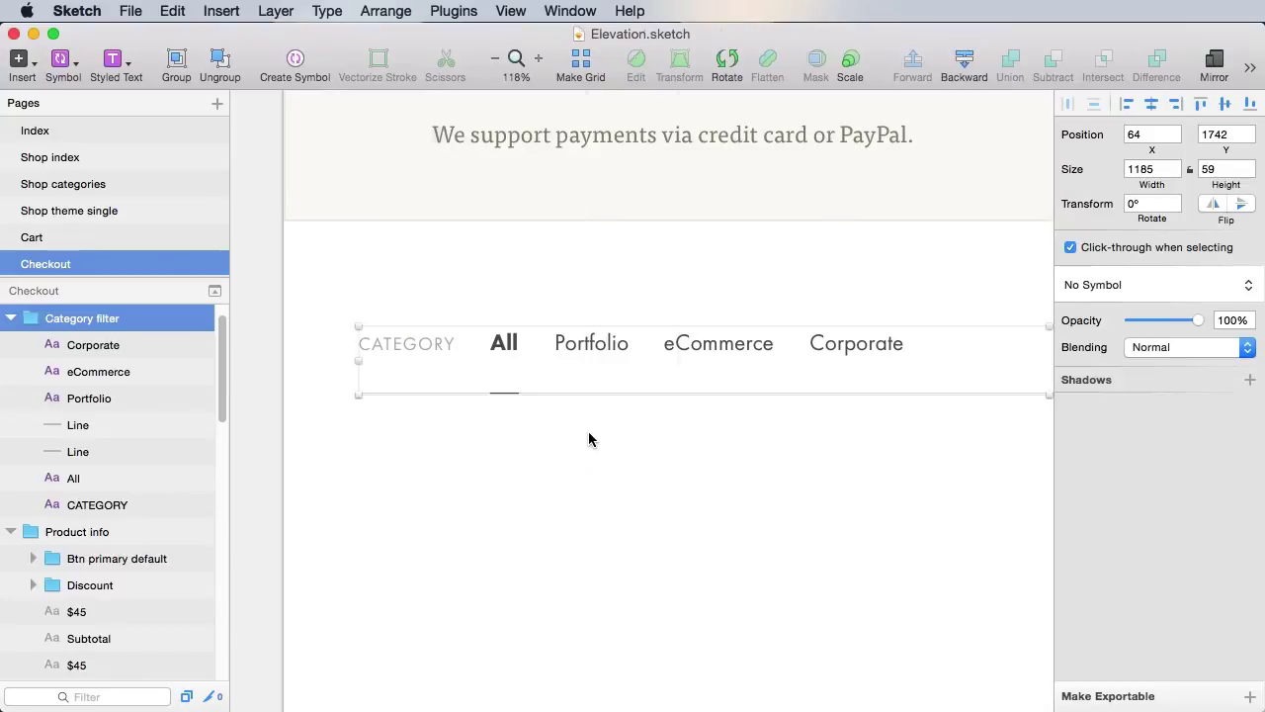
# - Show the layout grid, align the filter bar to the columns, and save
pyautogui.hotkey('ctrl', 'l')
pyautogui.moveTo(316, 277); pyautogui.dragTo(707, 573)
pyautogui.hotkey('shift', 'Right')
pyautogui.hotkey('shift', 'Right')
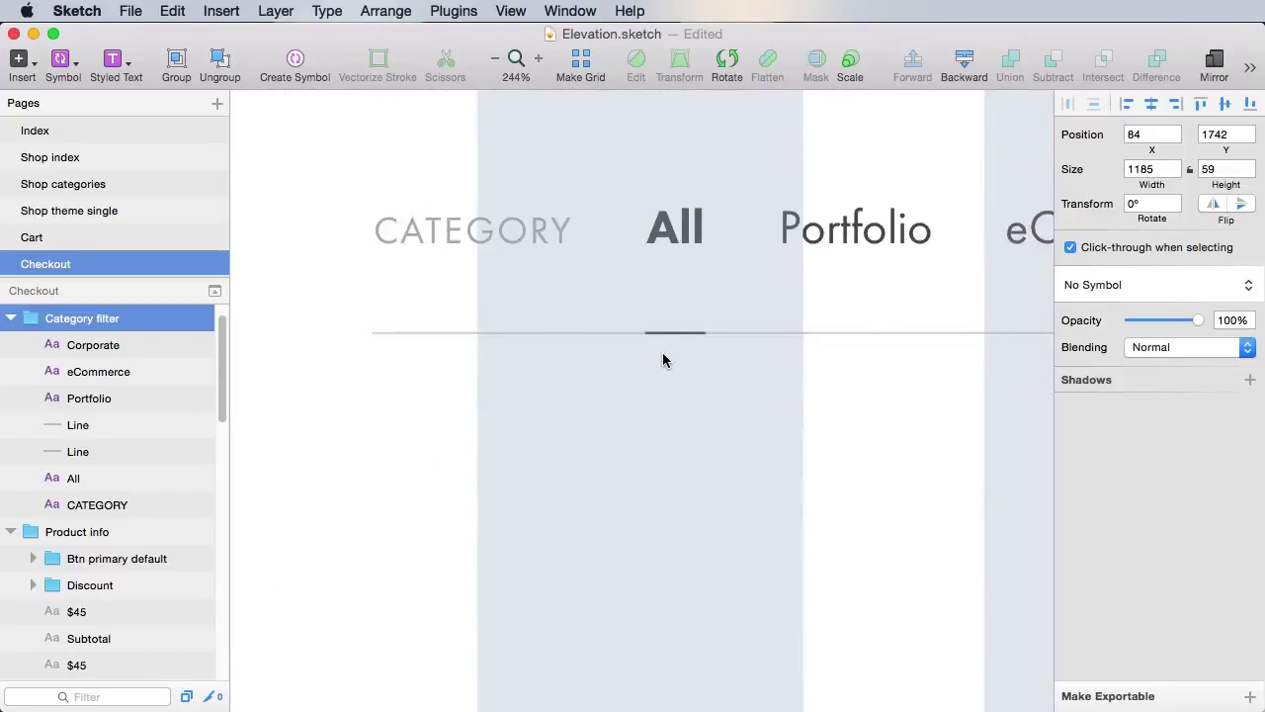
pyautogui.hotkey('shift', 'Right')
pyautogui.hotkey('shift', 'Right')
pyautogui.hotkey('shift', 'Right')
pyautogui.hotkey('shift', 'Right')
pyautogui.hotkey('shift', 'Right')
pyautogui.press('Left')
pyautogui.press('Left')
pyautogui.press('Left')
pyautogui.press('Left')
pyautogui.press('Left')
pyautogui.press('Left')
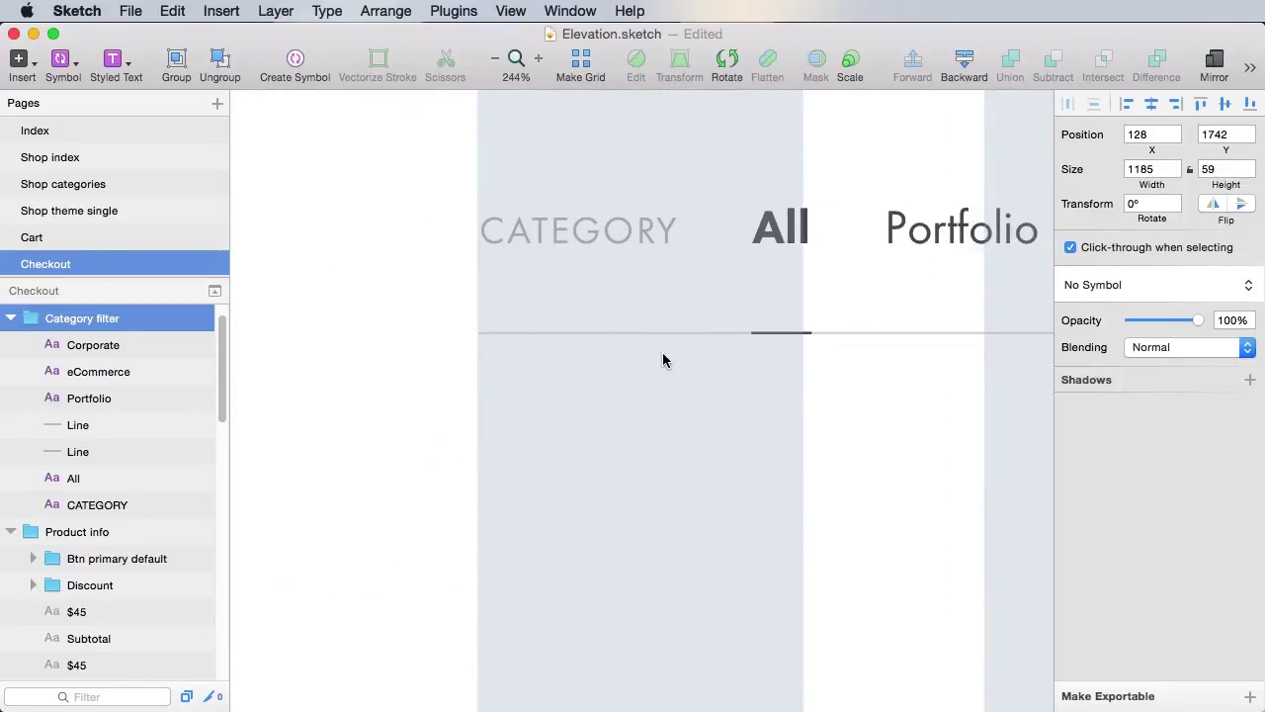
pyautogui.press('Left')
pyautogui.press('super+0')
pyautogui.press('super+s')
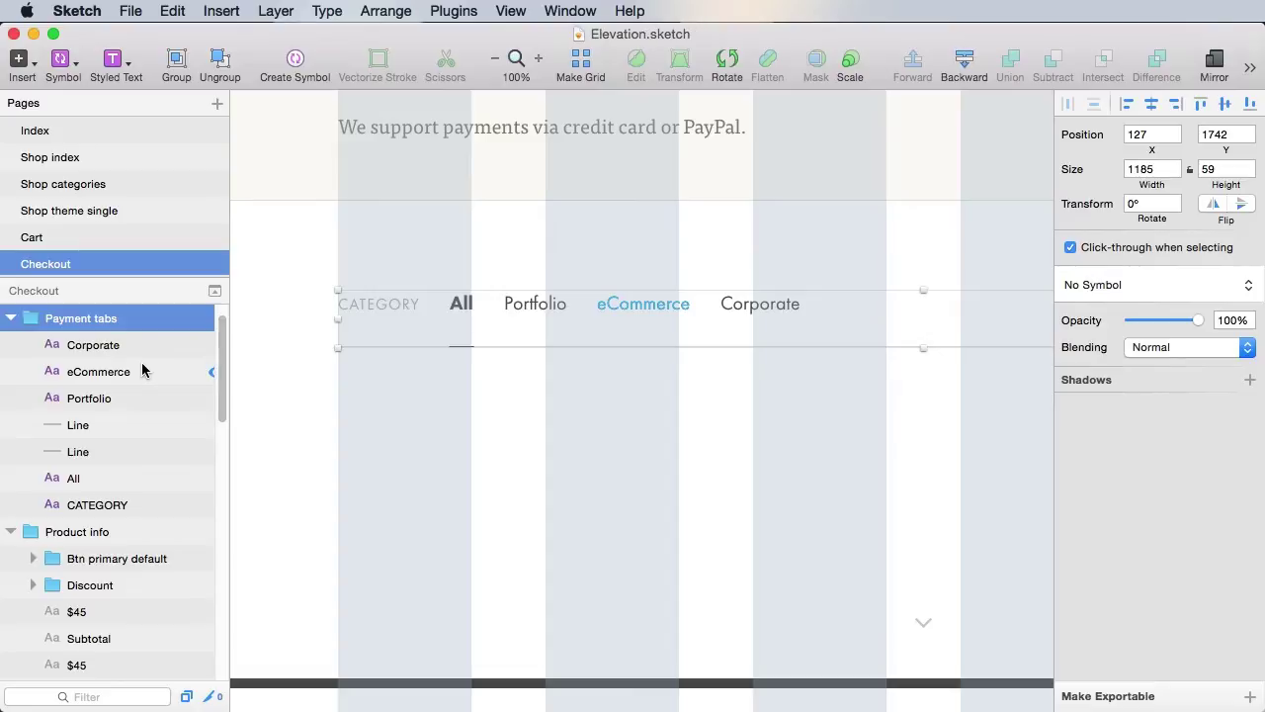
# - Relabel the tabs USE, Credit Card and PayPal, and delete the extra Corporate tab
pyautogui.press('Return')
pyautogui.write('USE')
pyautogui.press('Tab')
pyautogui.write('Credit Card')
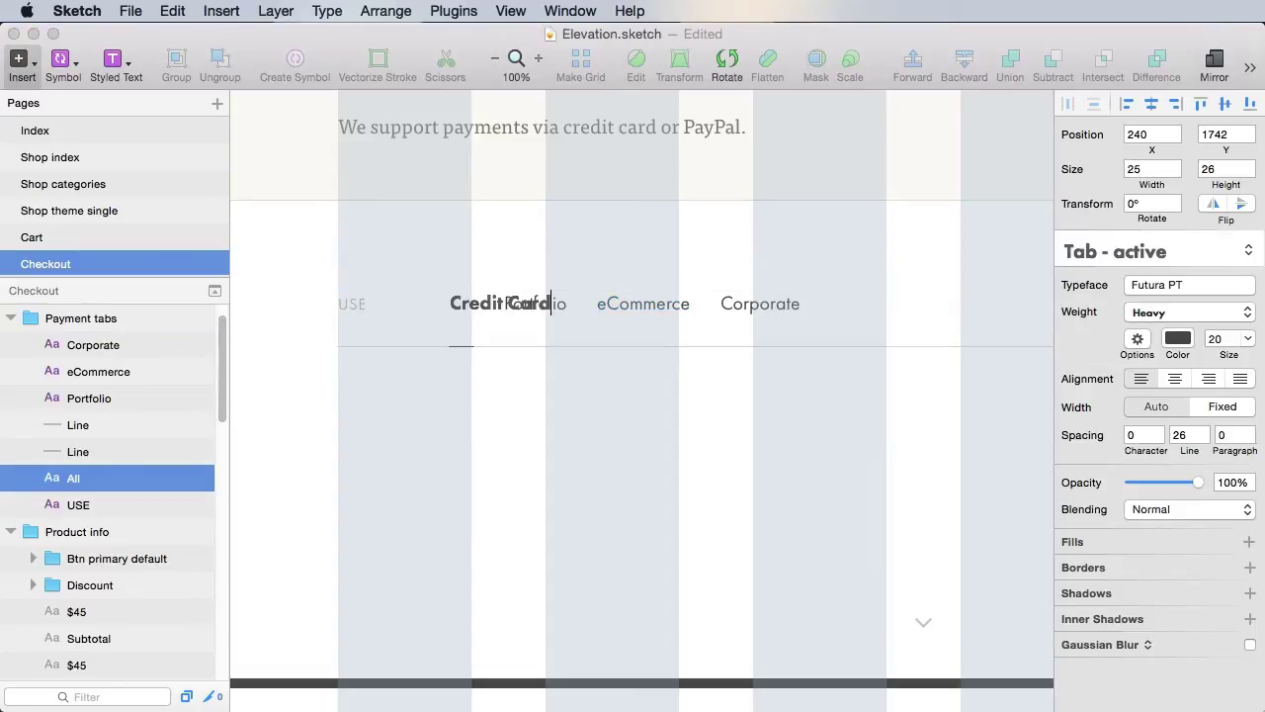
pyautogui.press('Tab')
pyautogui.press('BackSpace')
pyautogui.doubleClick(637, 303)
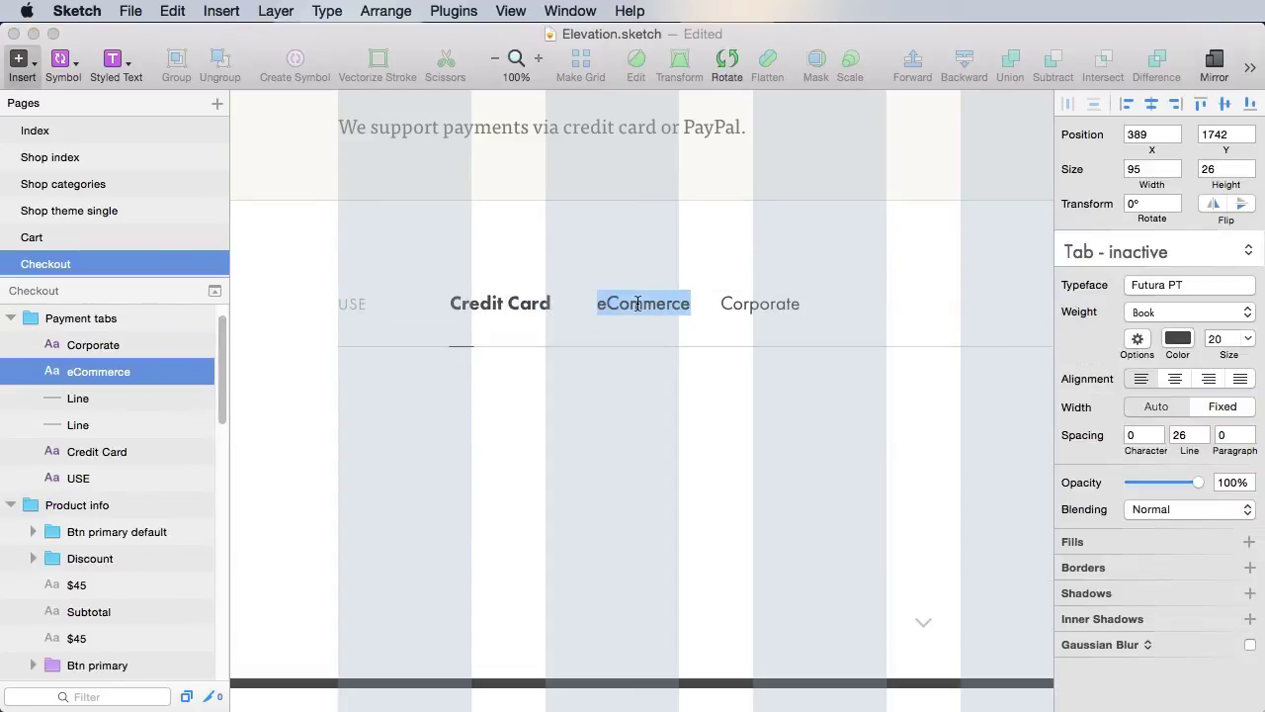
pyautogui.write('PayPal')
pyautogui.press('Escape')
pyautogui.click(761, 306)
pyautogui.press('Delete')
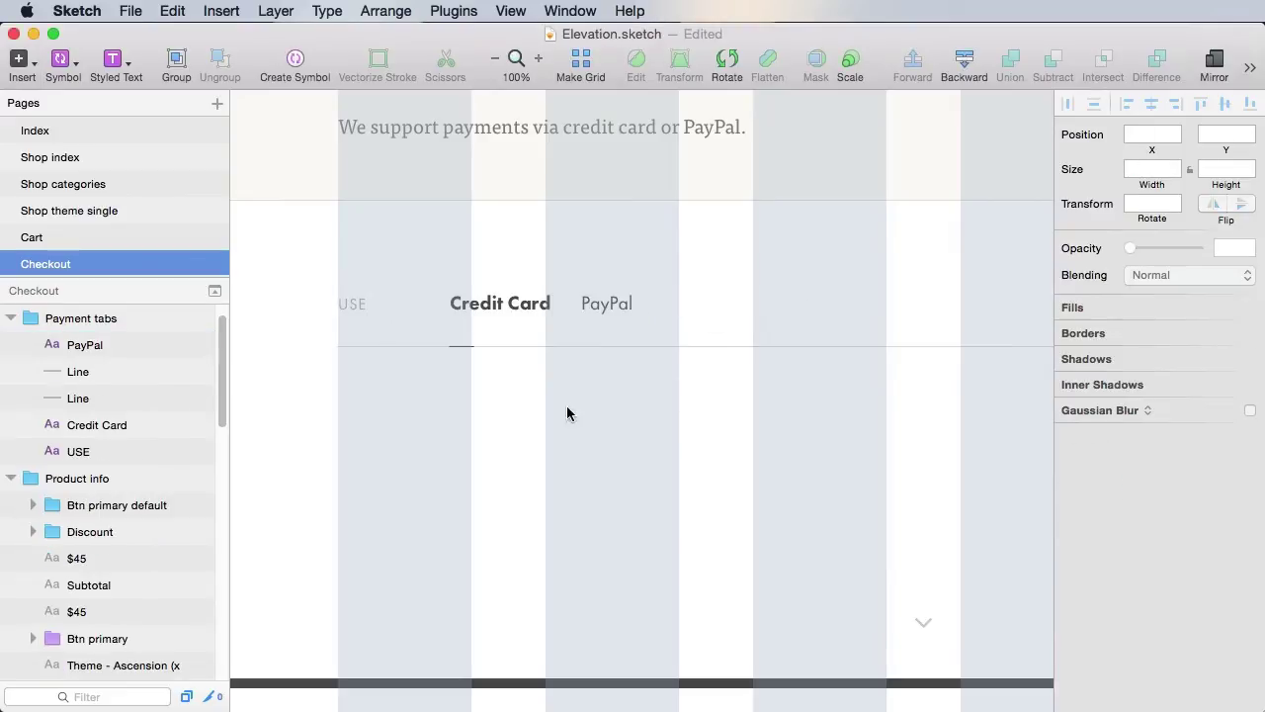
# - Zoom in to inspect the short active underline beneath Credit Card
pyautogui.moveTo(327, 257); pyautogui.dragTo(497, 379)
pyautogui.click(464, 347)
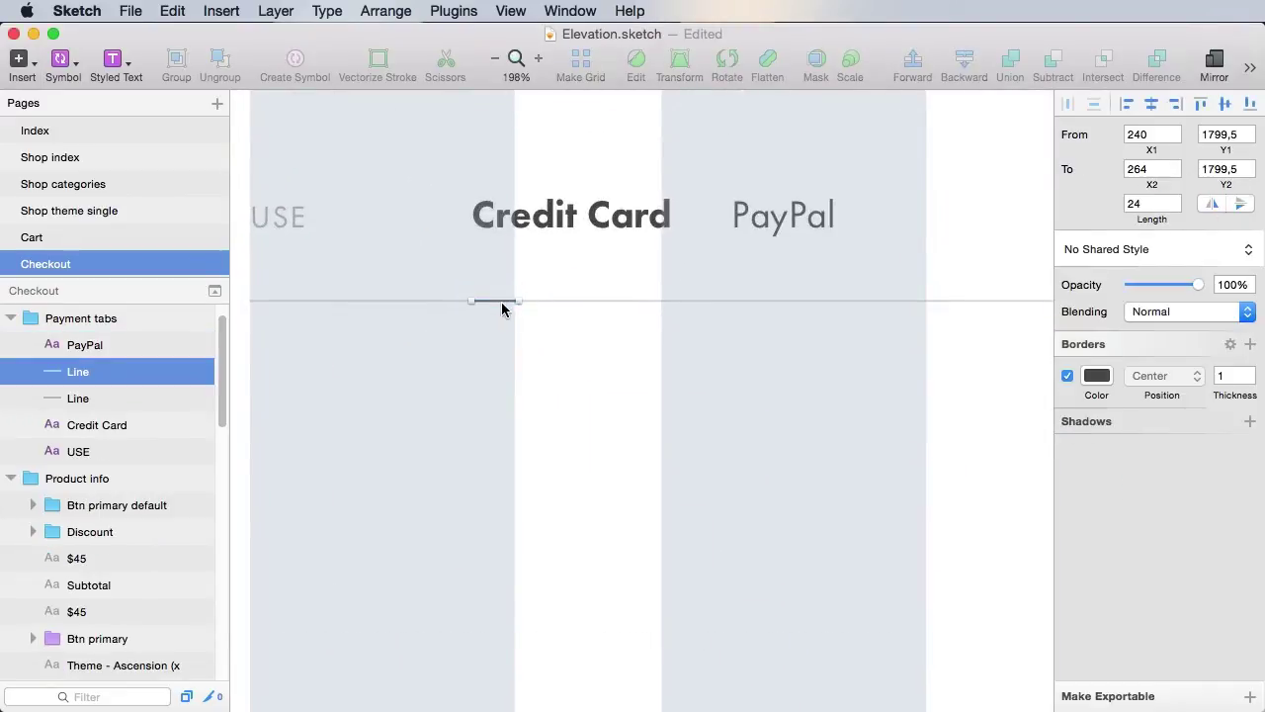
pyautogui.moveTo(485, 189); pyautogui.dragTo(660, 471)
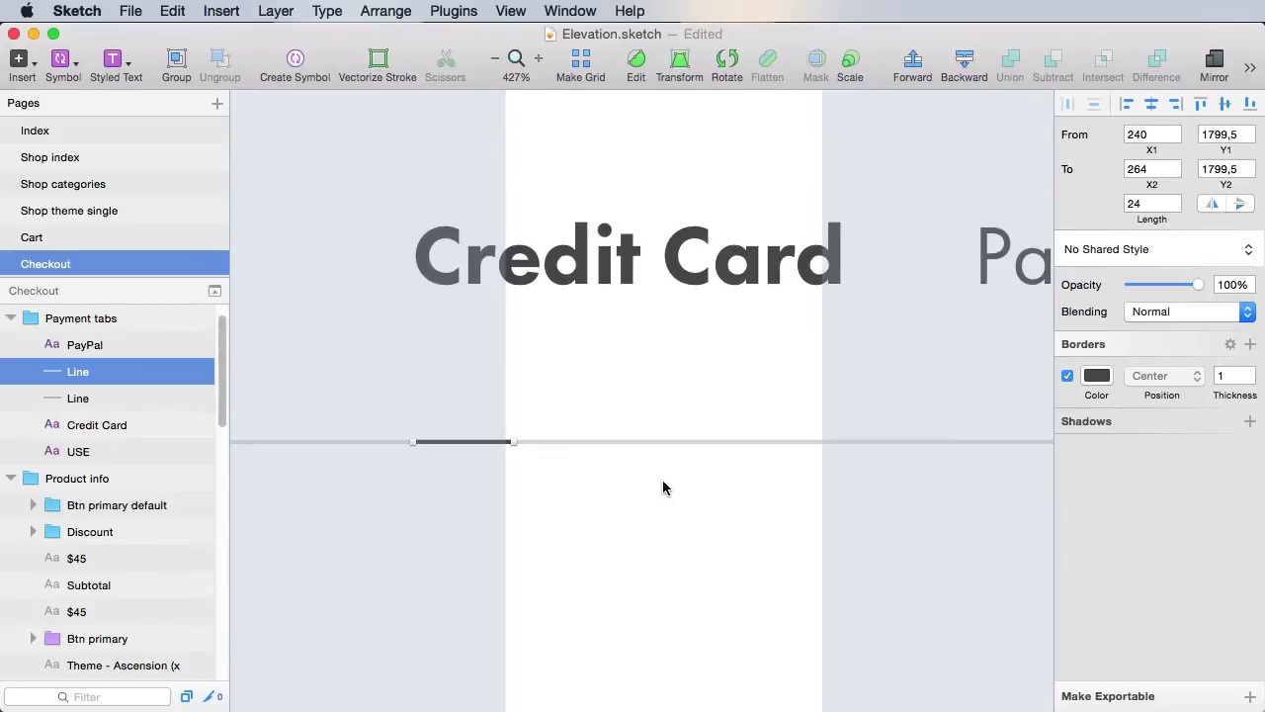
pyautogui.press('super+0')
pyautogui.keyDown('shift'); pyautogui.click(486, 367); pyautogui.keyUp('shift')
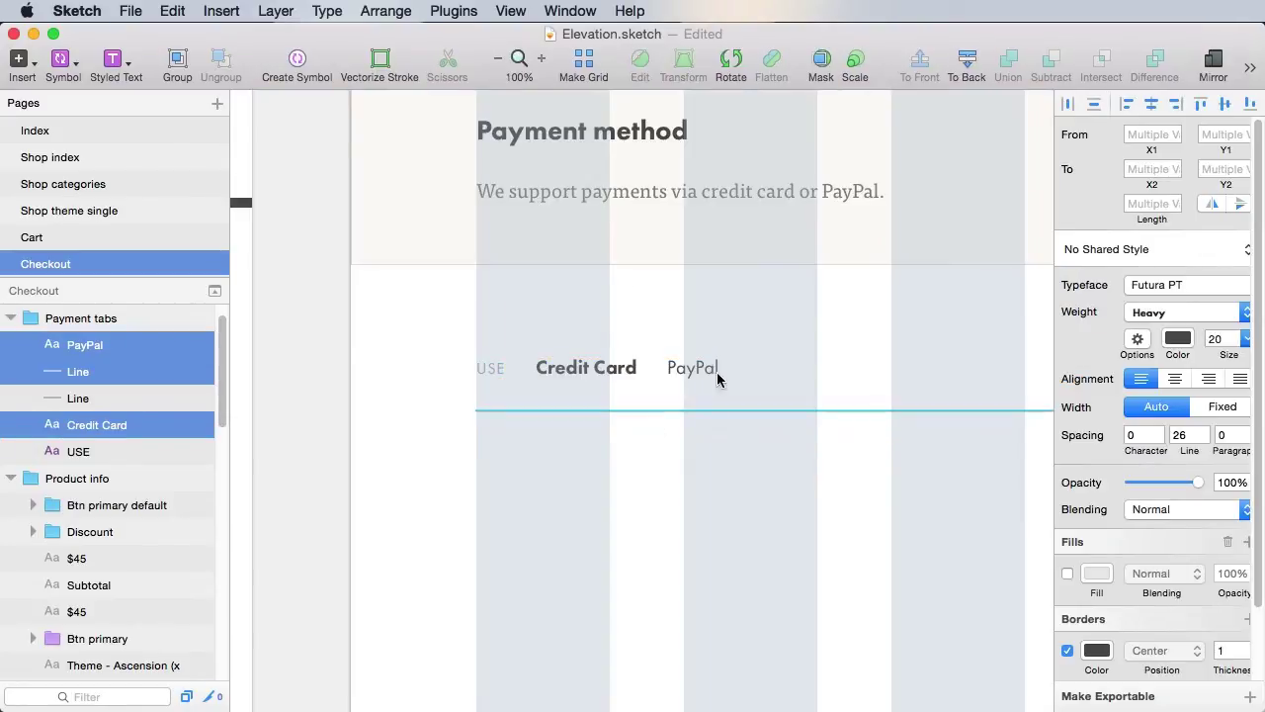
pyautogui.click(621, 516)
# - Shorten the long divider under the tabs to a length of 800
pyautogui.hscroll(5, 632, 499)
pyautogui.click(641, 485)
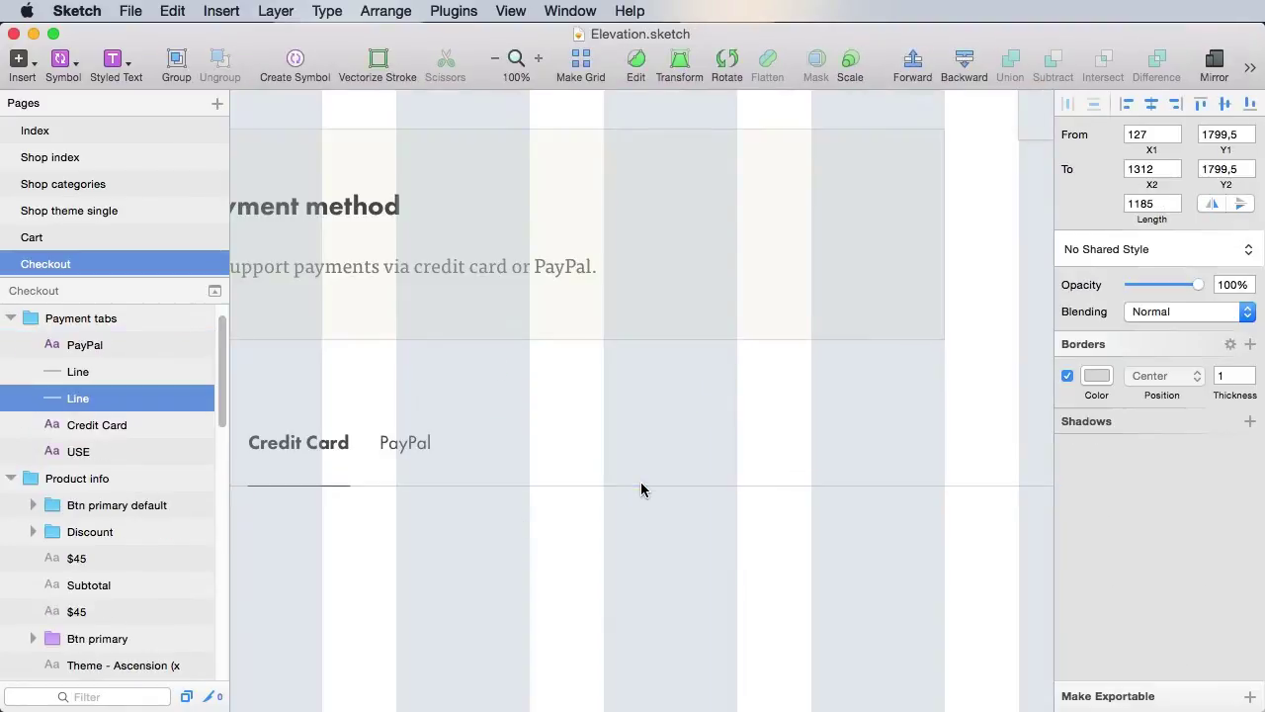
pyautogui.doubleClick(1156, 202)
pyautogui.write('800')
pyautogui.press('Return')
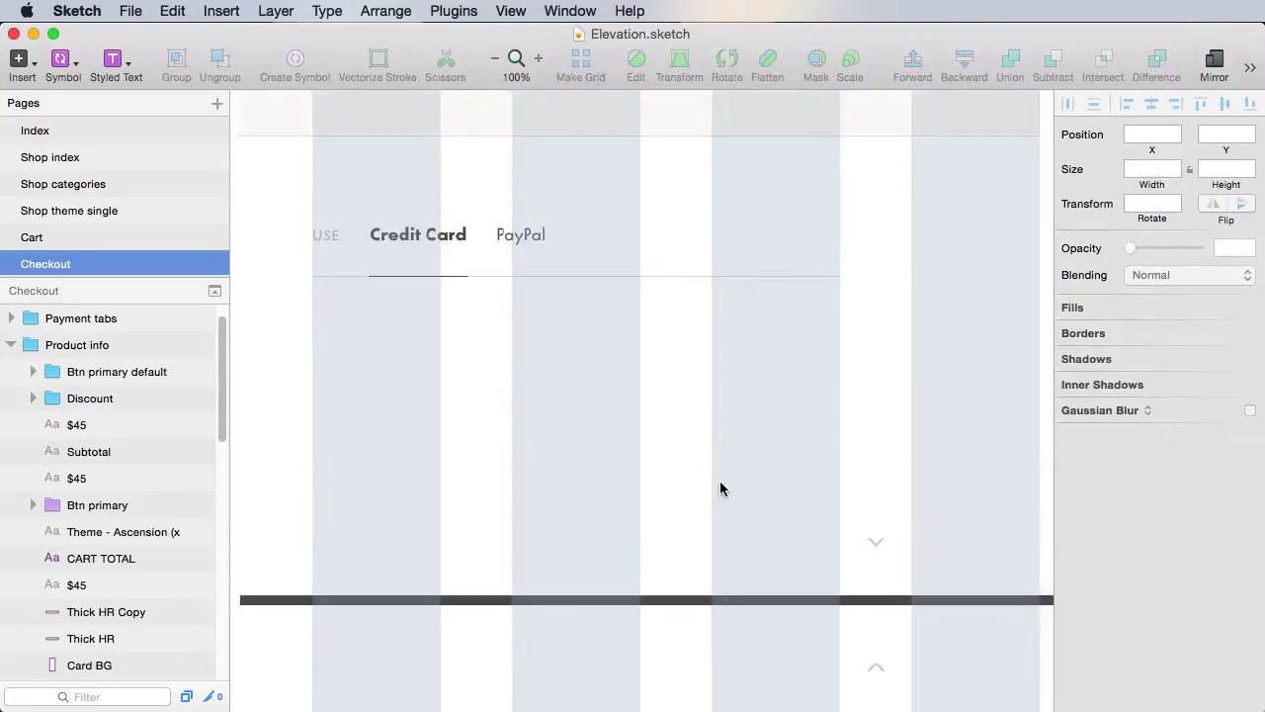
pyautogui.press('super+minus')
pyautogui.press('super+minus')
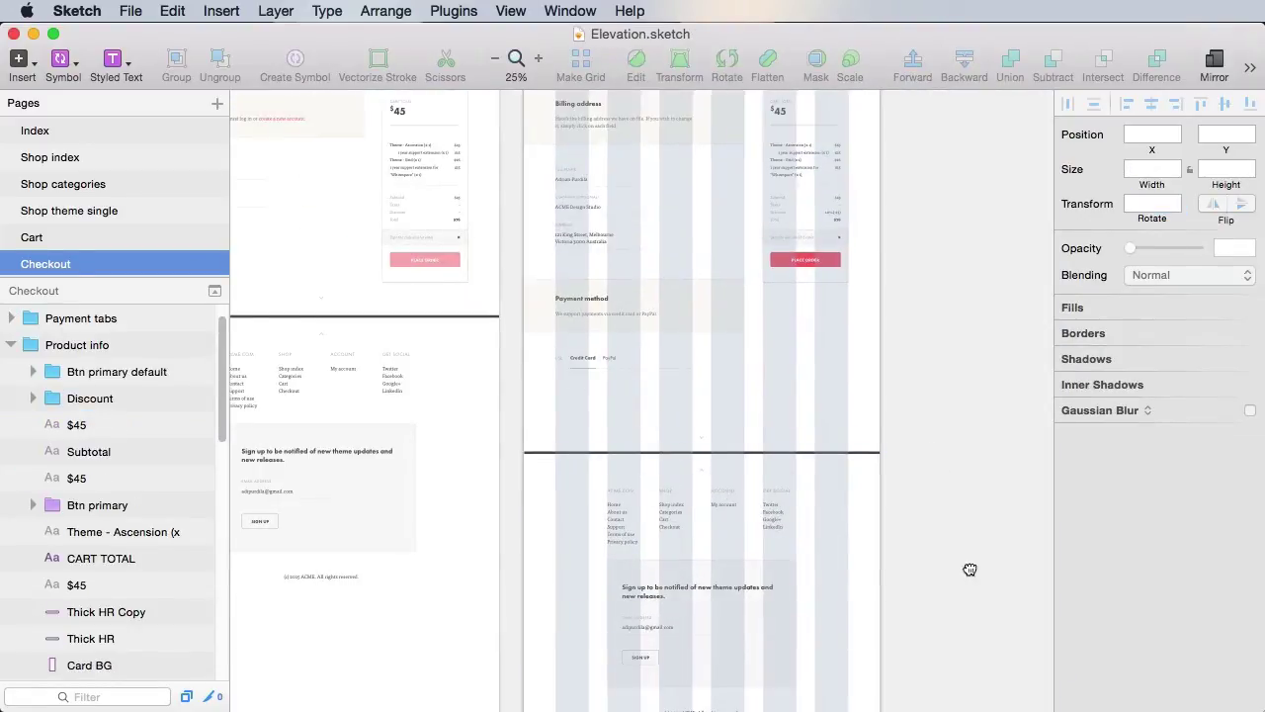
pyautogui.scroll(-5, 970, 569)
pyautogui.scroll(10, 963, 439)
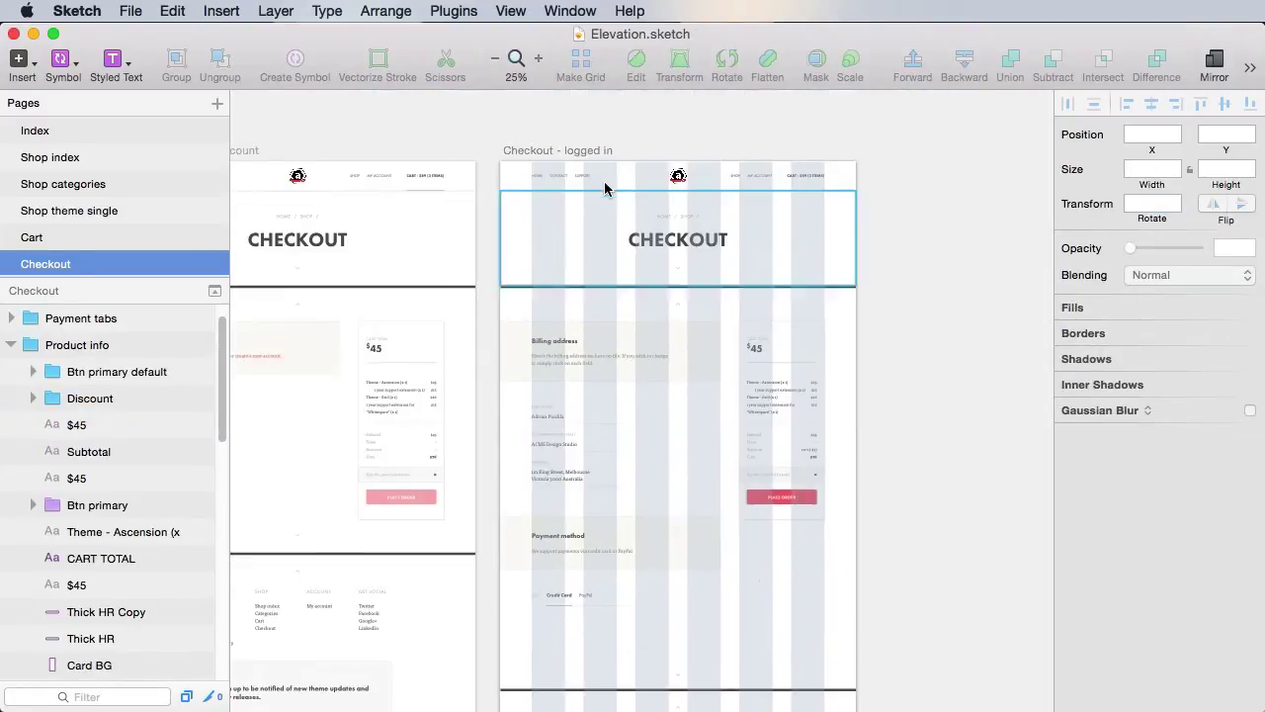
# - Extend the Checkout - logged in artboard downward and move the FOOTER group to its new bottom
pyautogui.click(593, 153)
pyautogui.scroll(-10, 948, 485)
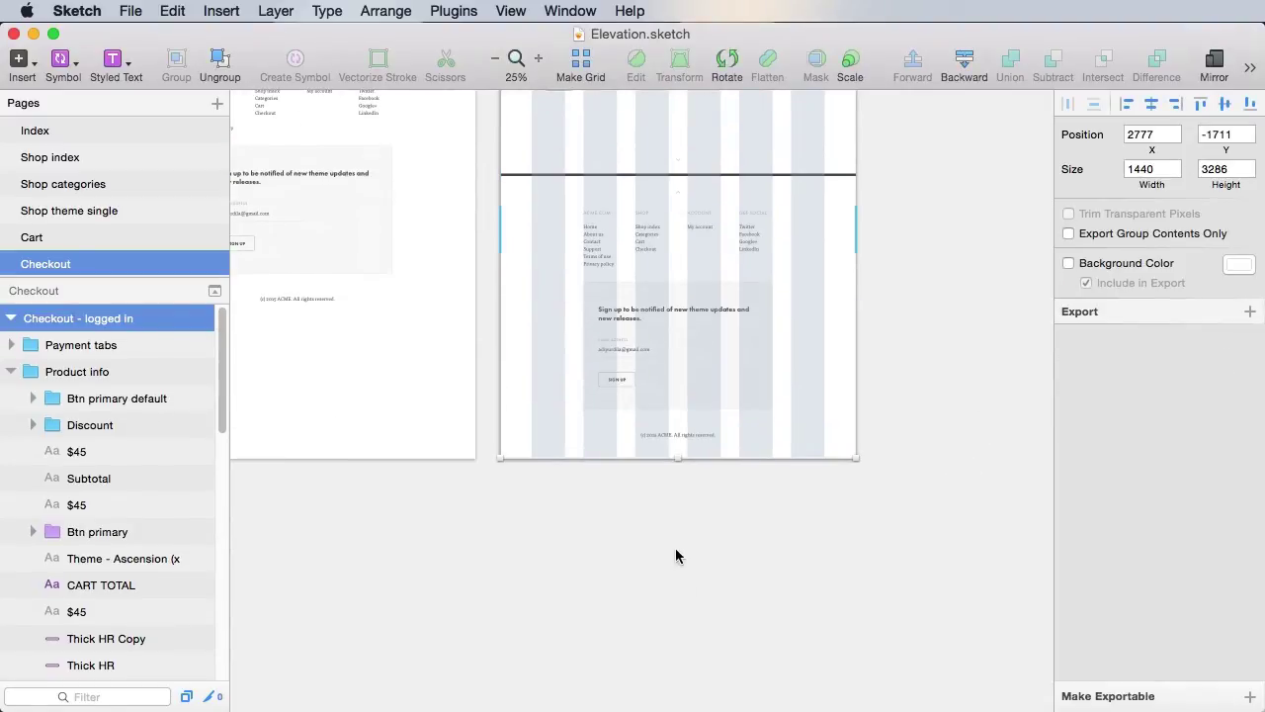
pyautogui.moveTo(677, 458); pyautogui.dragTo(721, 643)
pyautogui.click(739, 269)
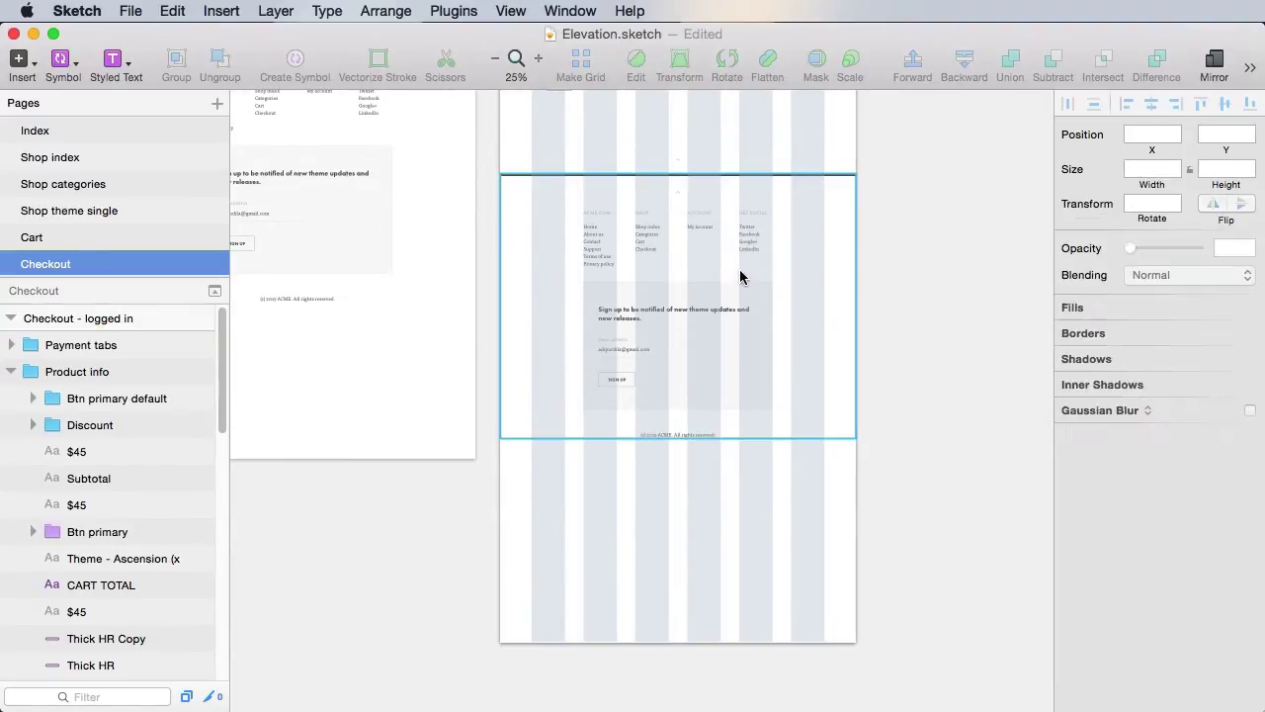
pyautogui.moveTo(734, 220); pyautogui.dragTo(743, 385)
# - Zoom onto the Payment method area, hide the layout grid, and save the document
pyautogui.click(669, 175)
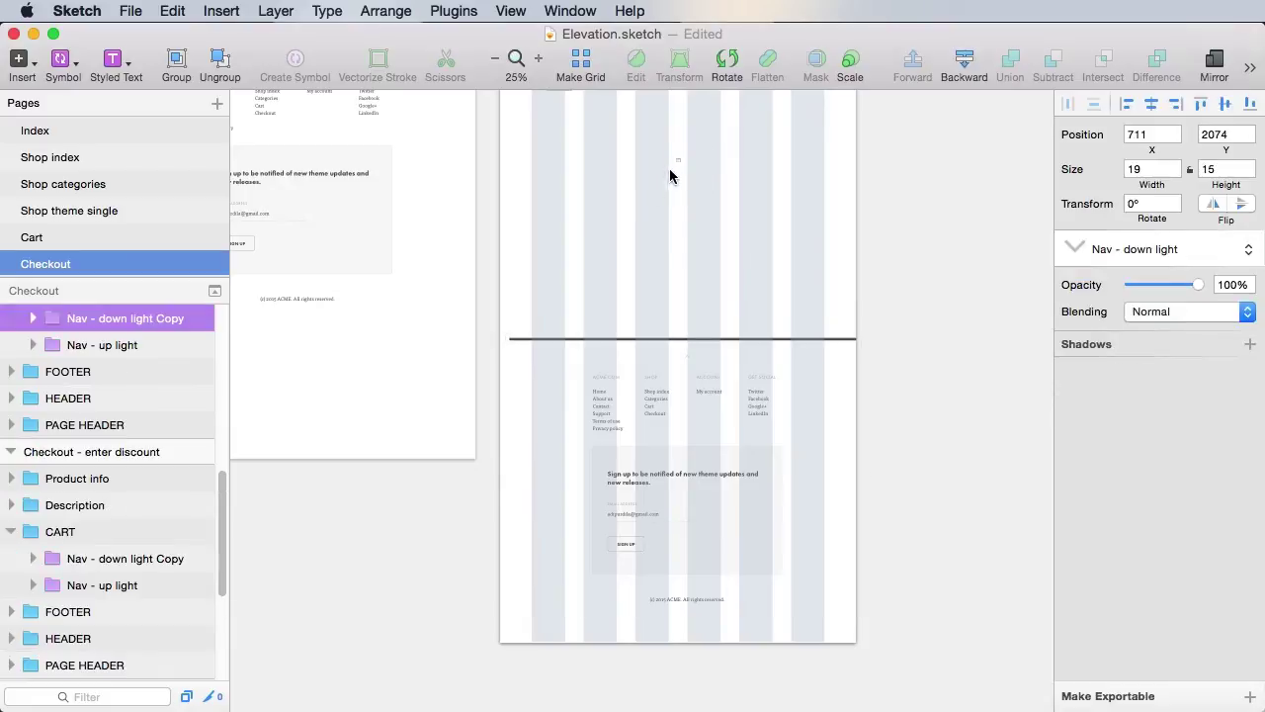
pyautogui.scroll(3, 942, 495)
pyautogui.moveTo(525, 187); pyautogui.dragTo(748, 401)
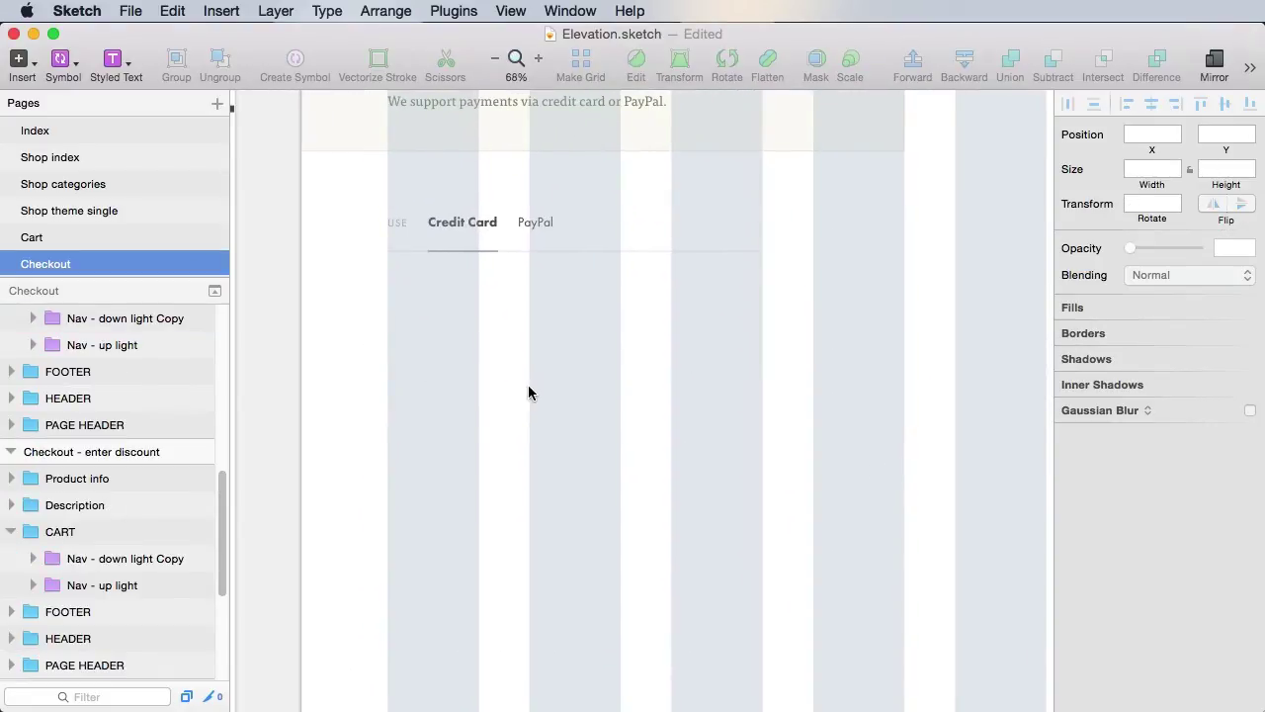
pyautogui.hotkey('ctrl', 'l')
pyautogui.press('super+s')
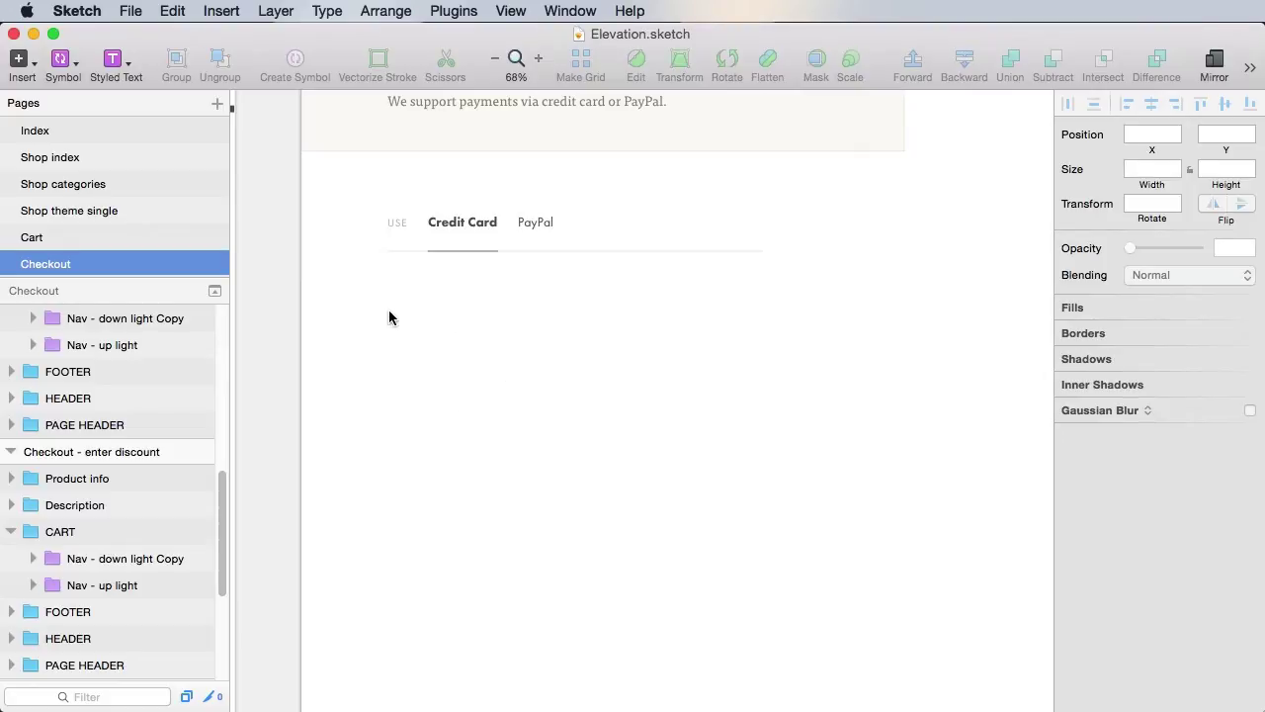
pyautogui.scroll(10, 474, 359)
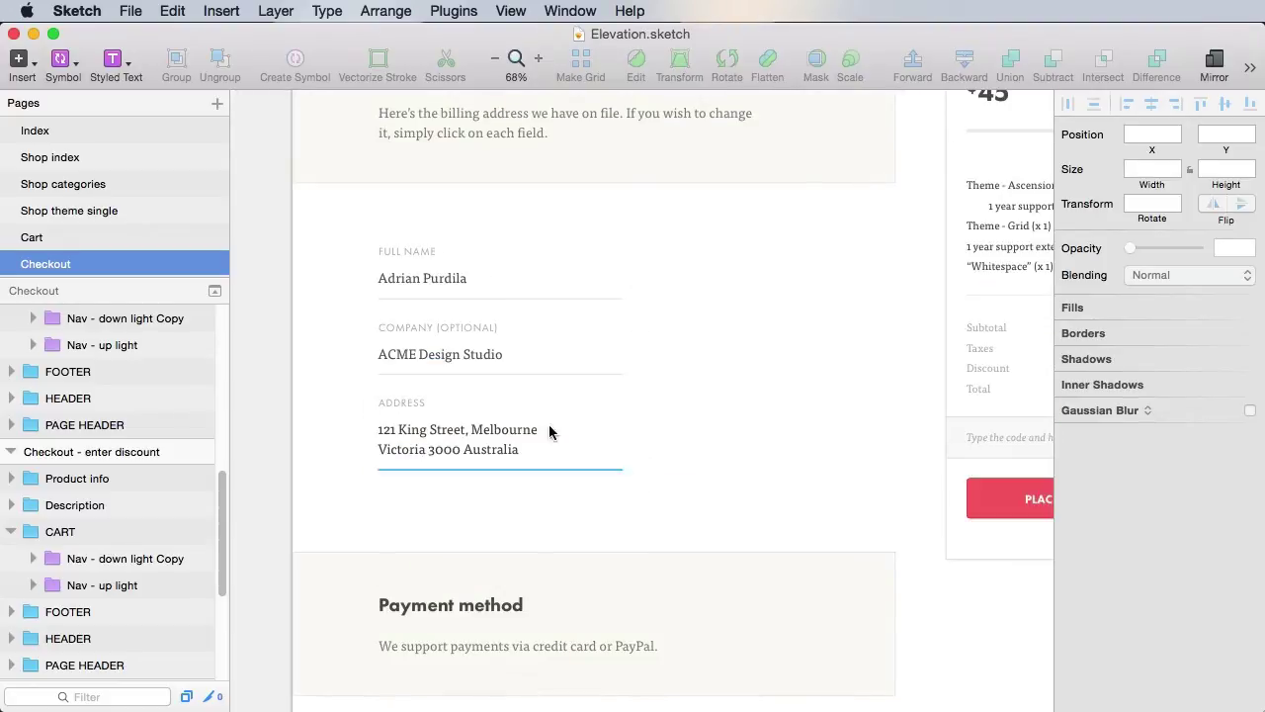
pyautogui.scroll(-8, 720, 610)
# - Pan down to the card fields below the Credit Card tab and view them at 100%
pyautogui.moveTo(695, 547); pyautogui.dragTo(697, 382)
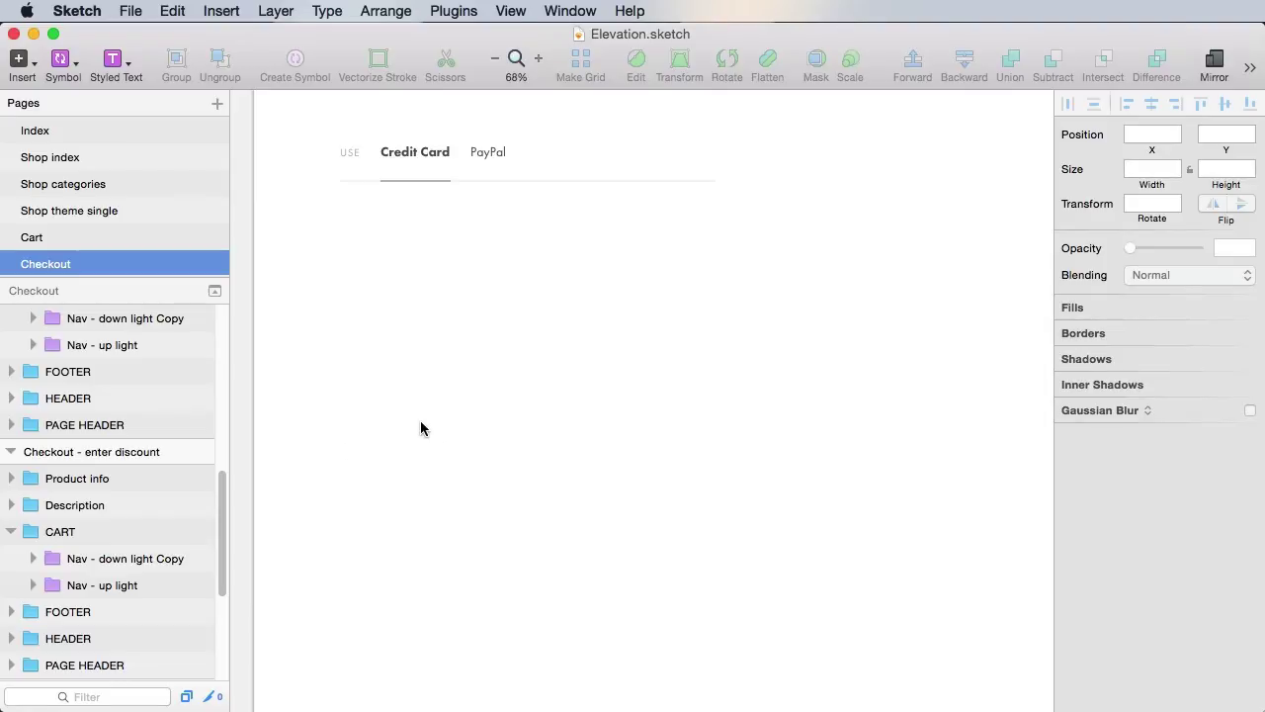
pyautogui.hscroll(3, 662, 472)
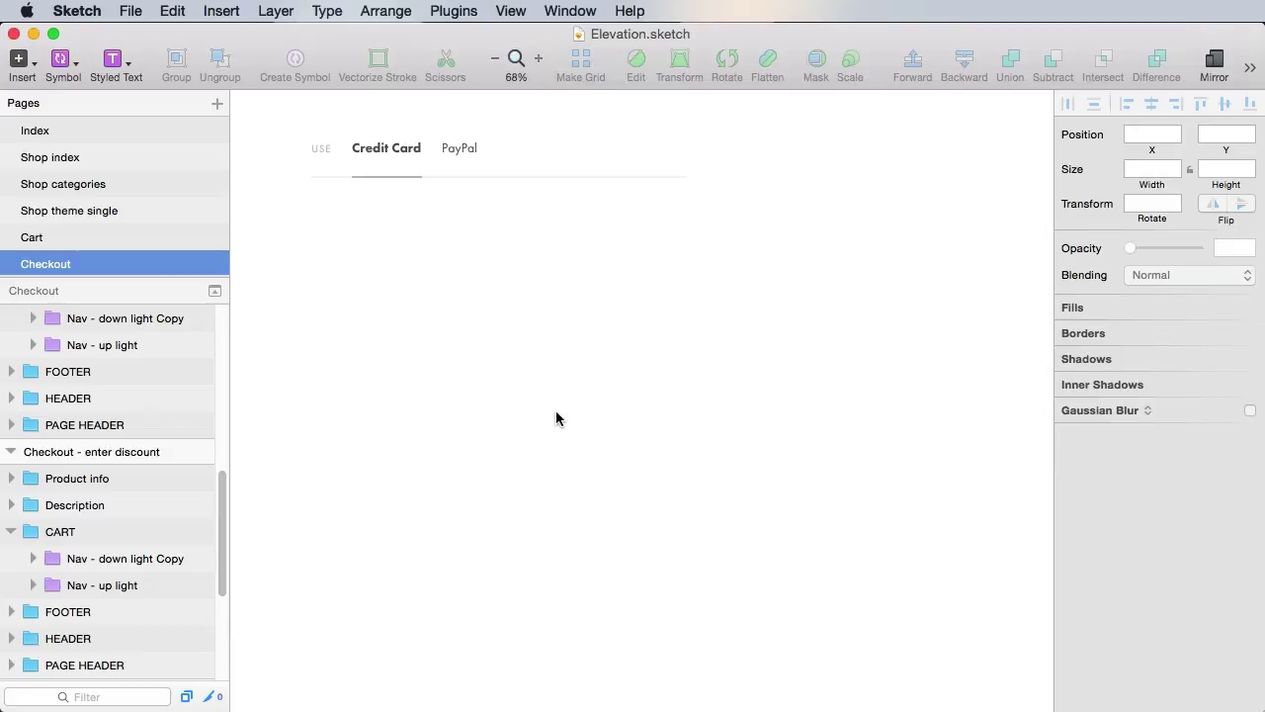
pyautogui.press('super+0')
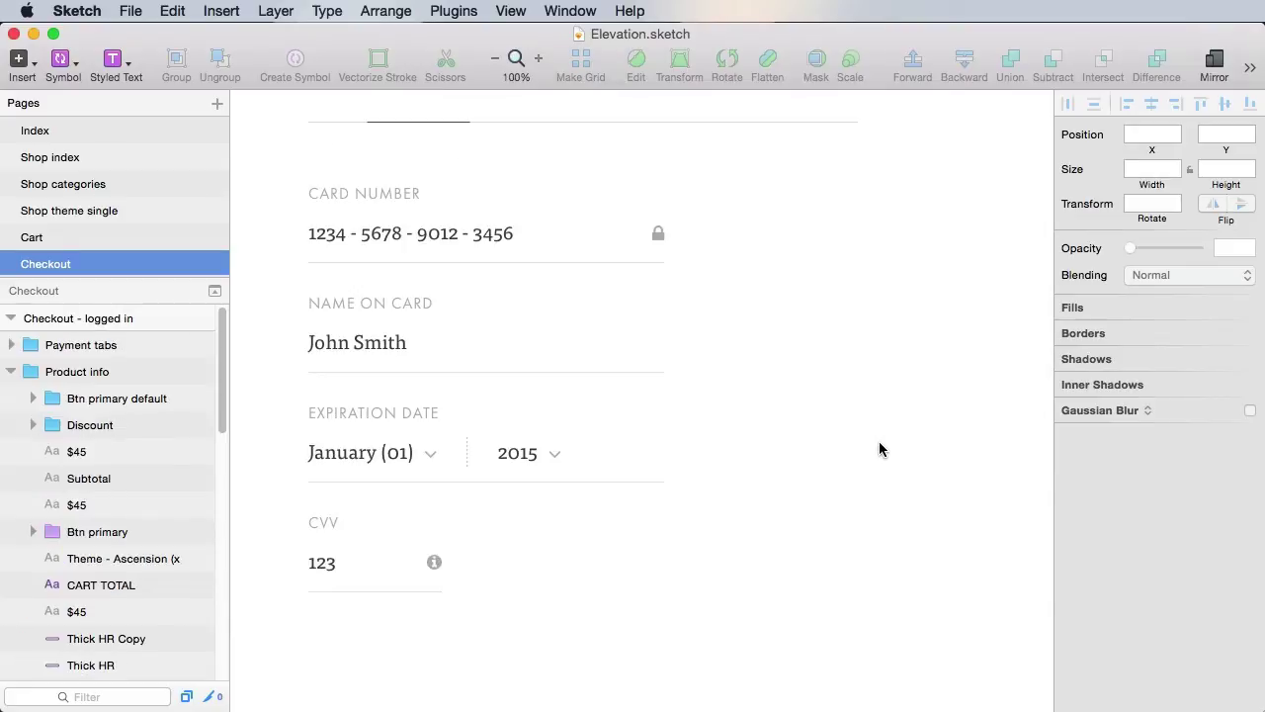
# - Review the card form and tabs, then zoom out and select the Checkout - logged in artboard
pyautogui.scroll(3, 879, 450)
pyautogui.scroll(-2, 880, 449)
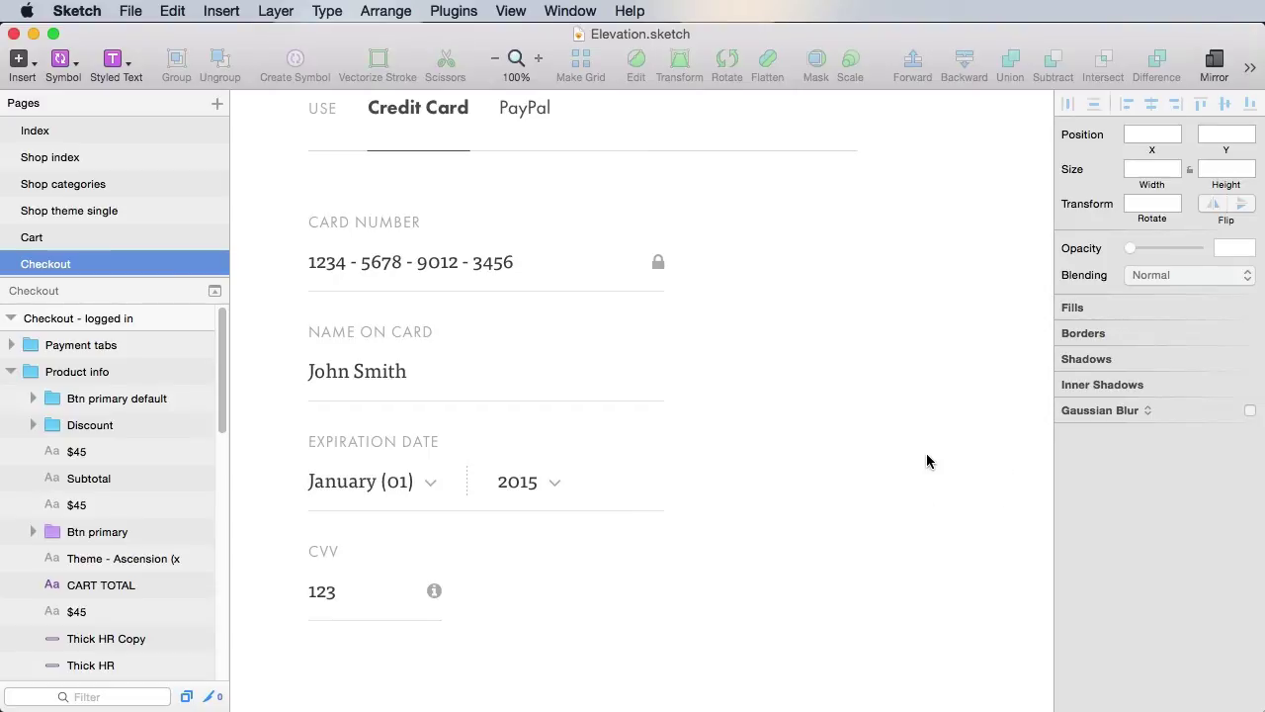
pyautogui.moveTo(870, 324); pyautogui.dragTo(870, 455)
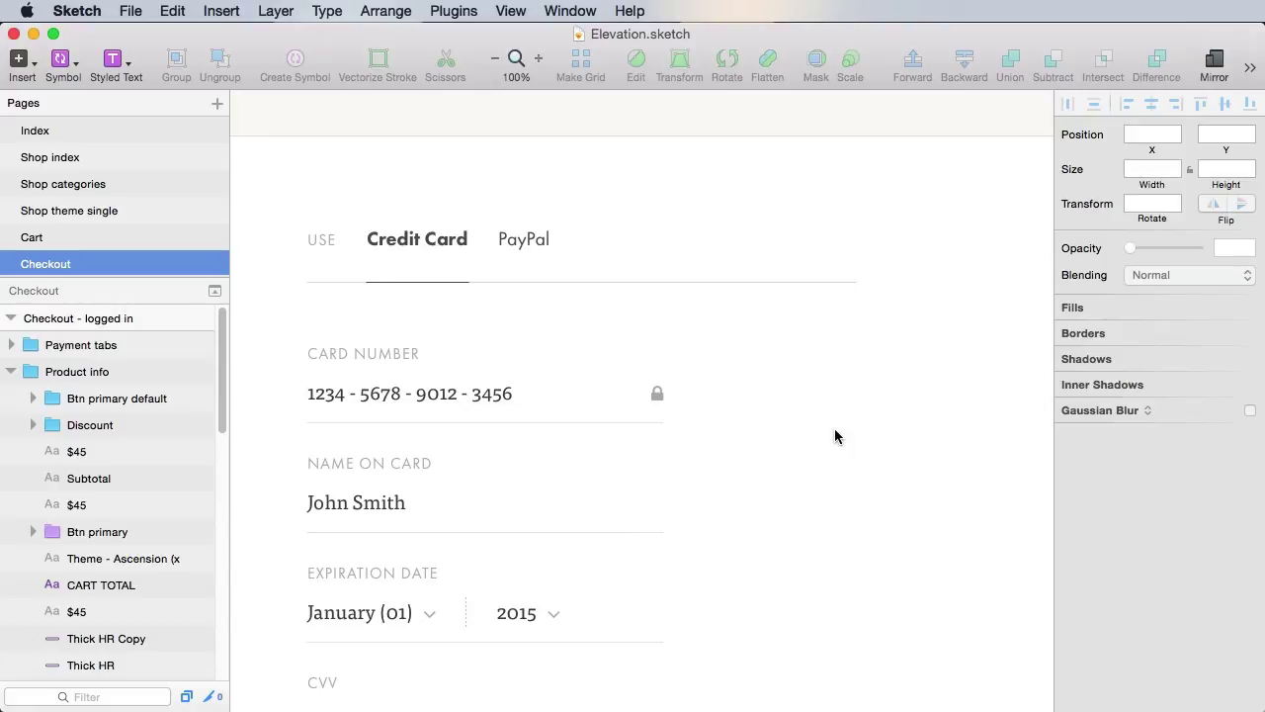
pyautogui.press('super+minus')
pyautogui.press('super+minus')
pyautogui.click(441, 135)
# - Duplicate the artboard and rename the copy 'Checkout - logged in PayPal'
pyautogui.press('super+d')
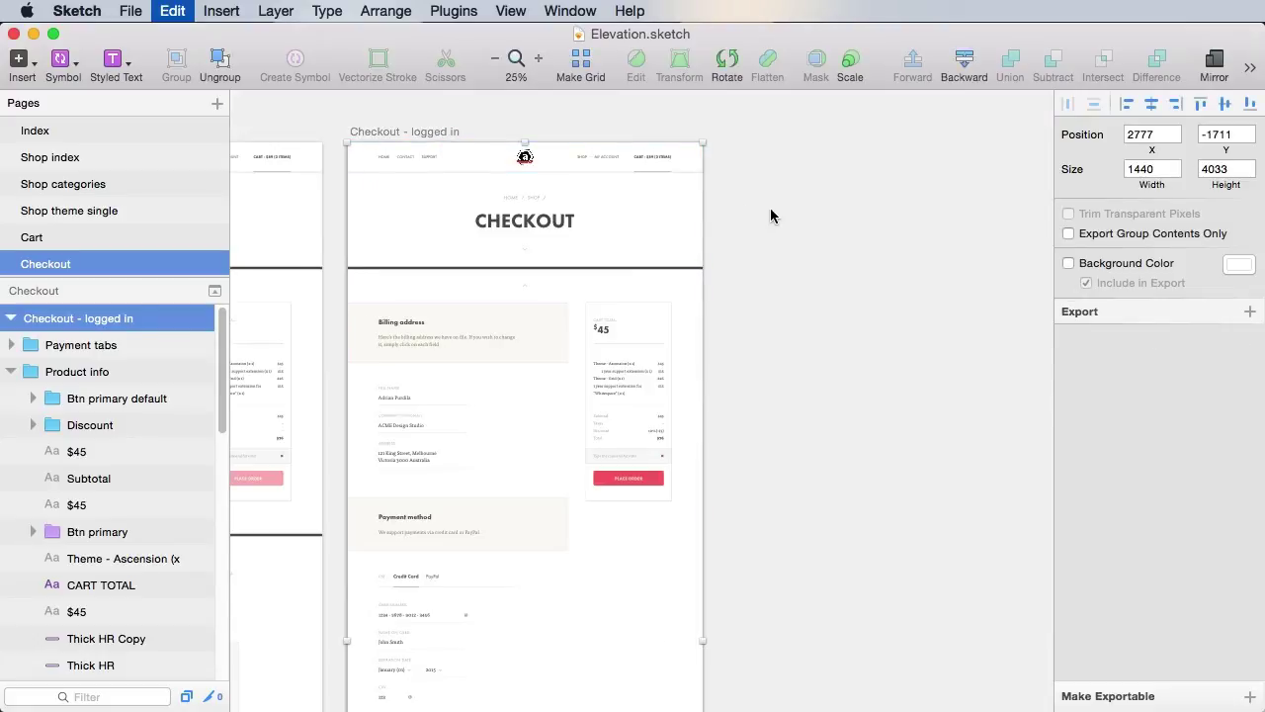
pyautogui.doubleClick(147, 325)
pyautogui.doubleClick(151, 318)
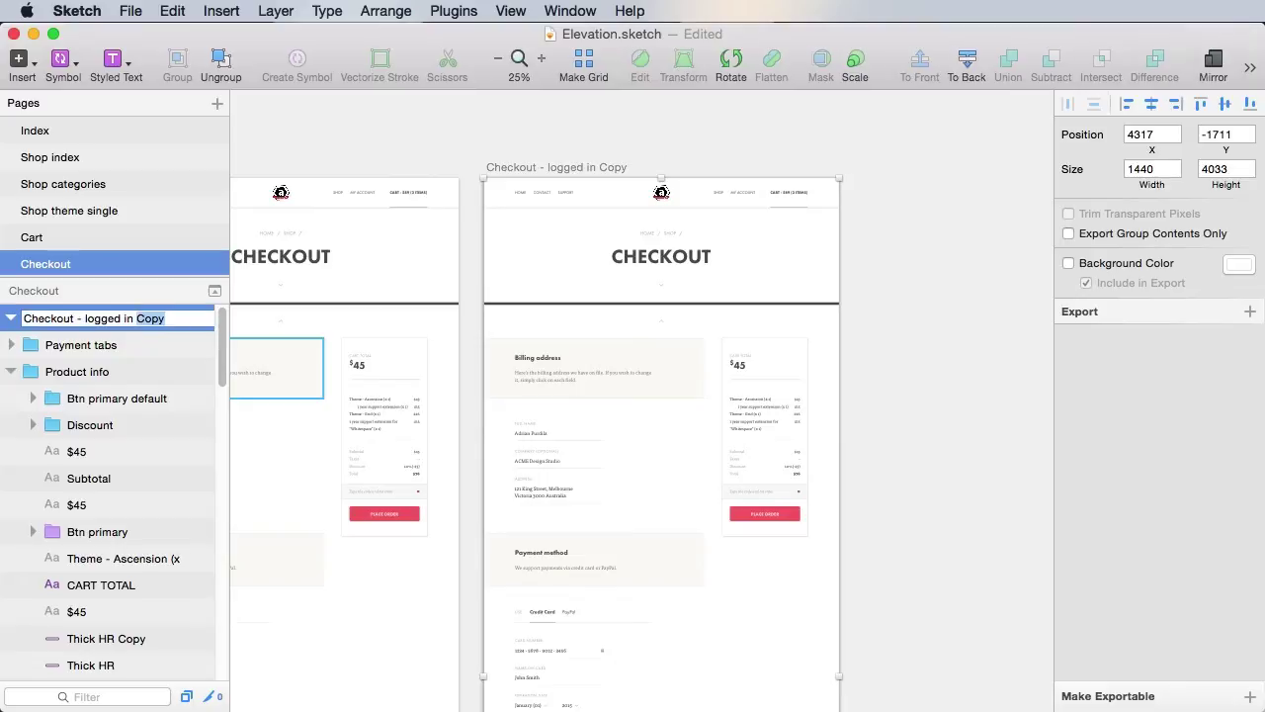
pyautogui.write('PayPal')
pyautogui.press('Return')
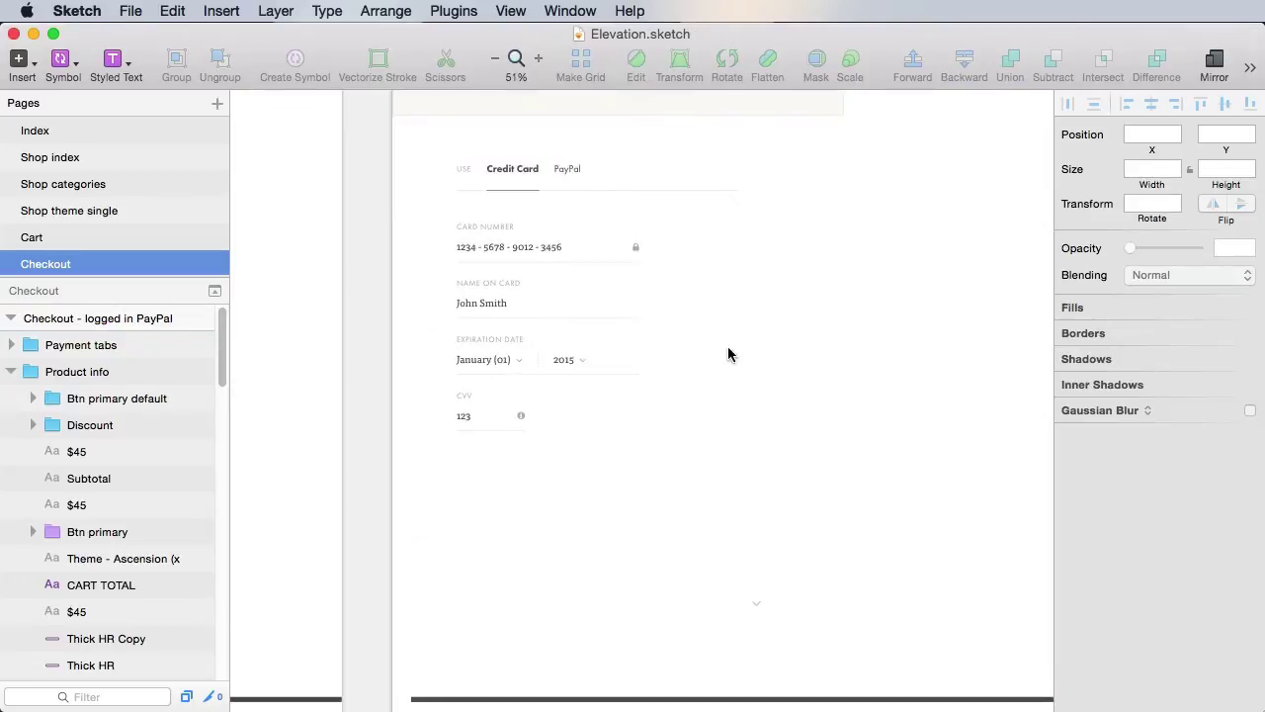
# - Delete the Card form group from the PayPal artboard
pyautogui.scroll(5, 728, 353)
pyautogui.doubleClick(610, 381)
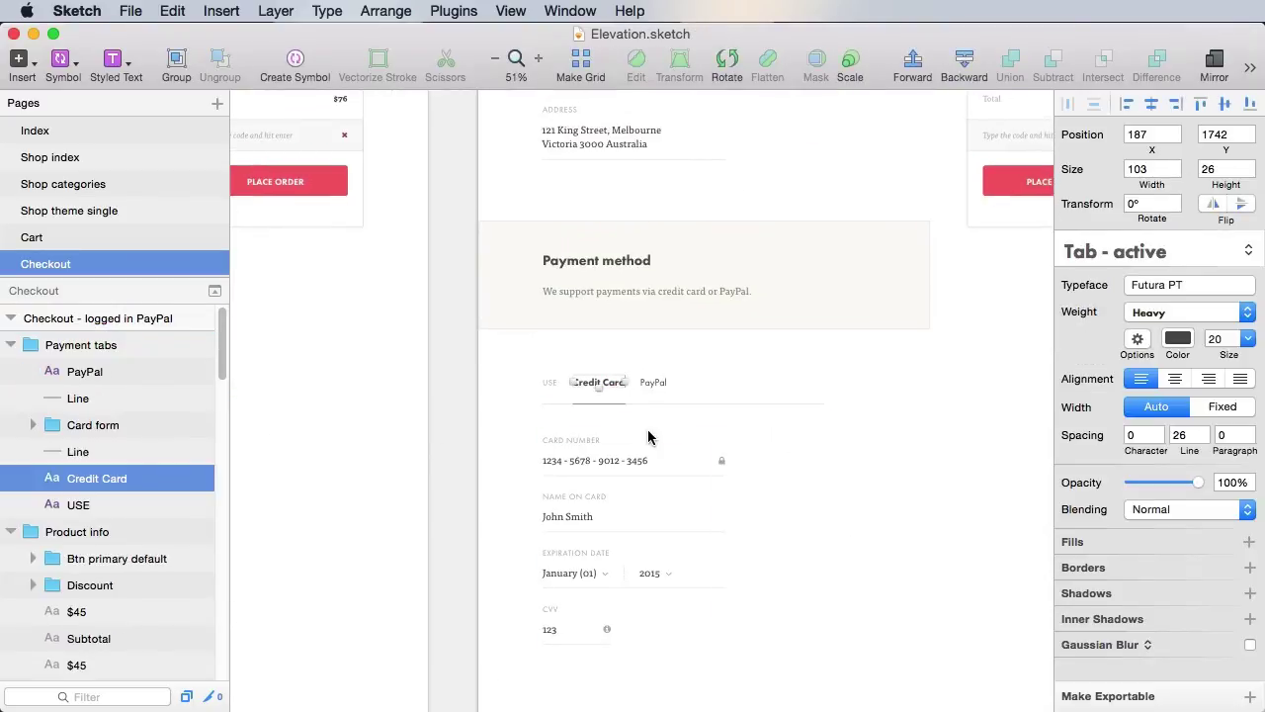
pyautogui.click(103, 436)
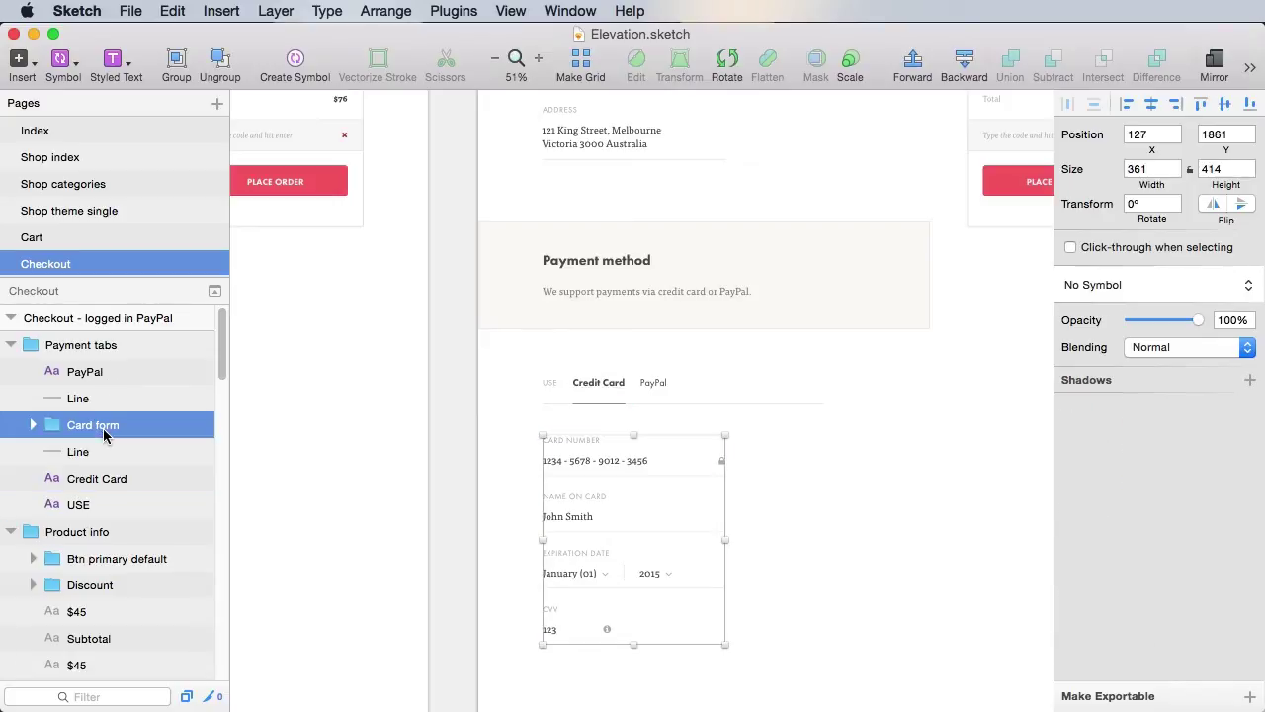
pyautogui.press('Delete')
# - Style Credit Card as Tab - inactive and PayPal as Tab - active, nudging PayPal left
pyautogui.scroll(5, 613, 341)
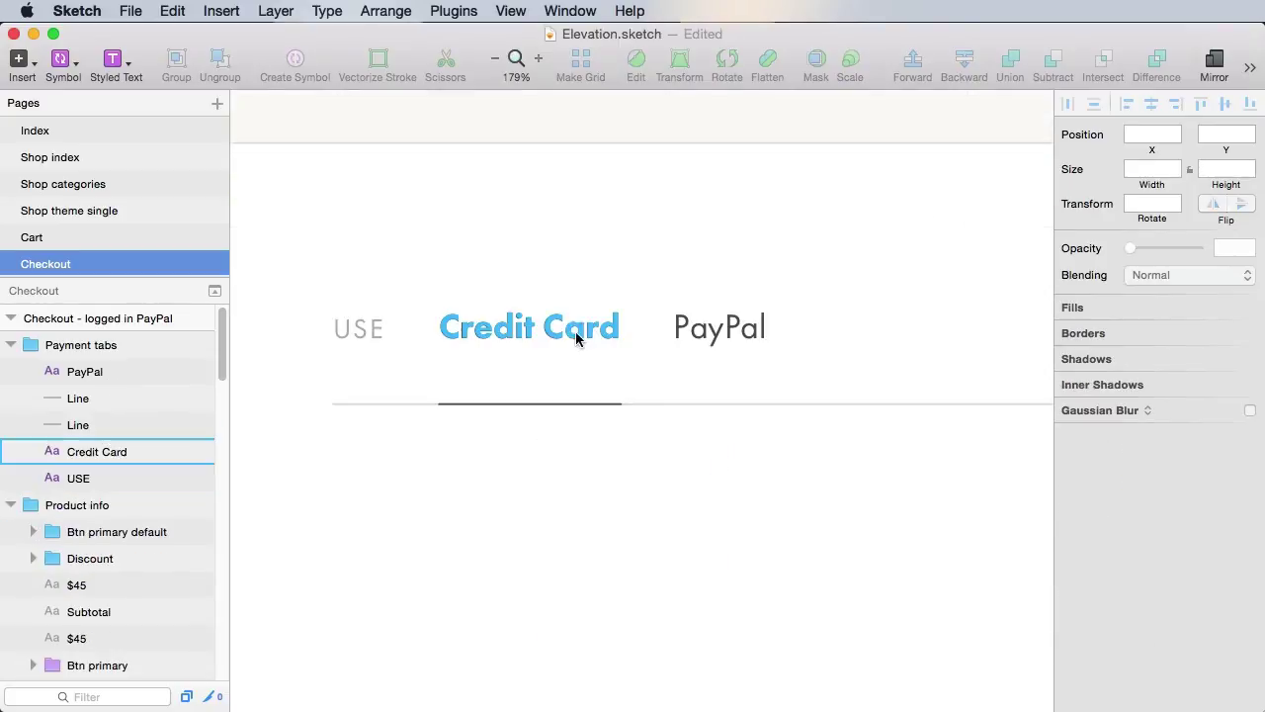
pyautogui.click(579, 330)
pyautogui.click(1146, 254)
pyautogui.click(1156, 289)
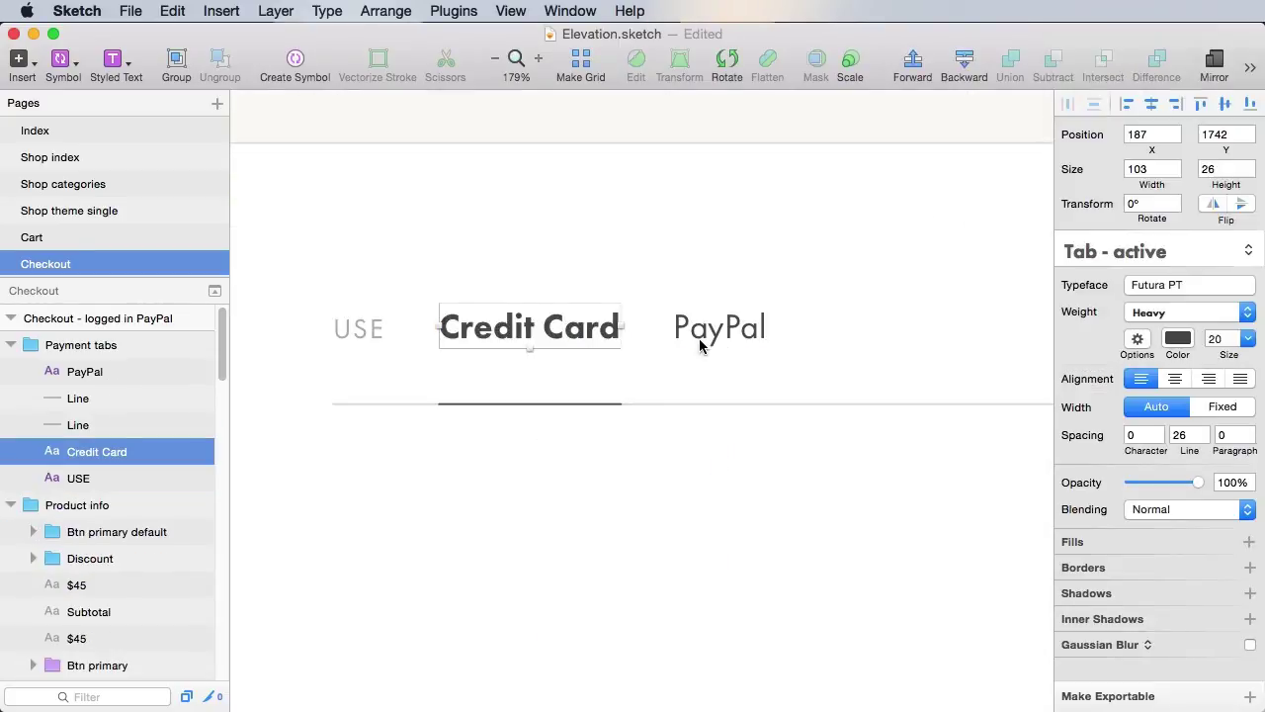
pyautogui.press('Tab')
pyautogui.click(1126, 252)
pyautogui.click(1146, 224)
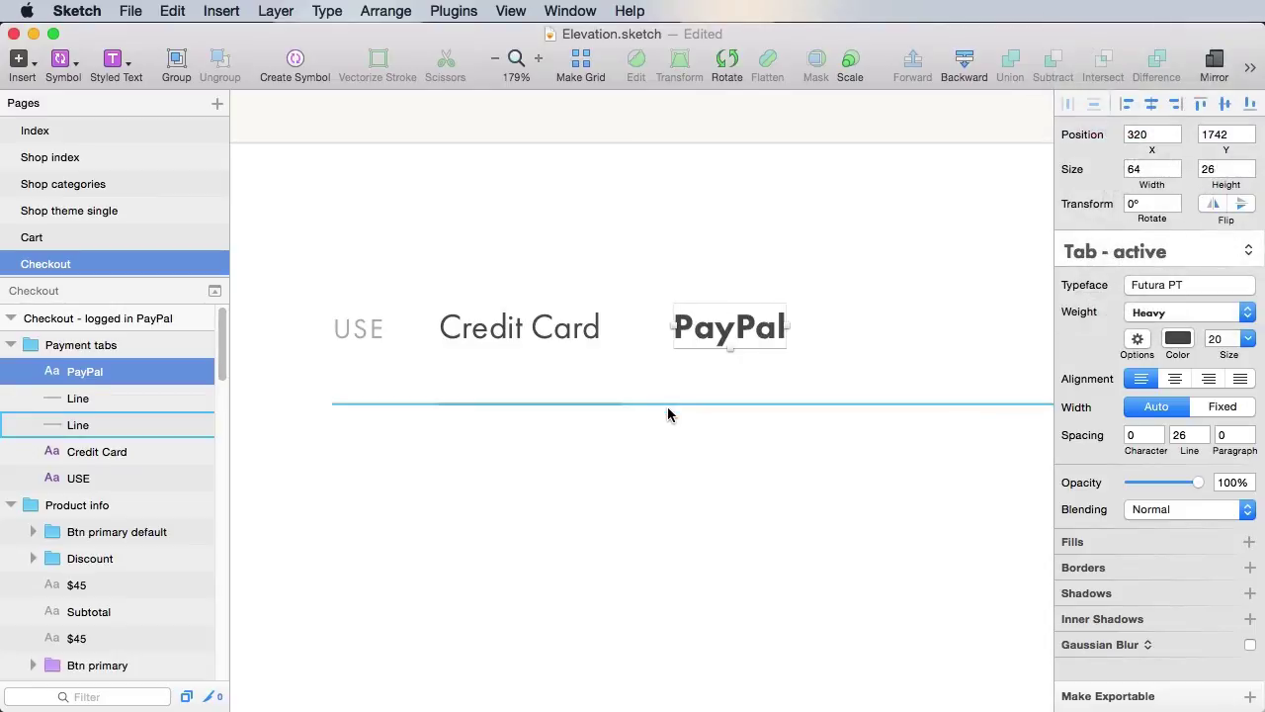
pyautogui.moveTo(538, 327)
pyautogui.hotkey('shift', 'Left')
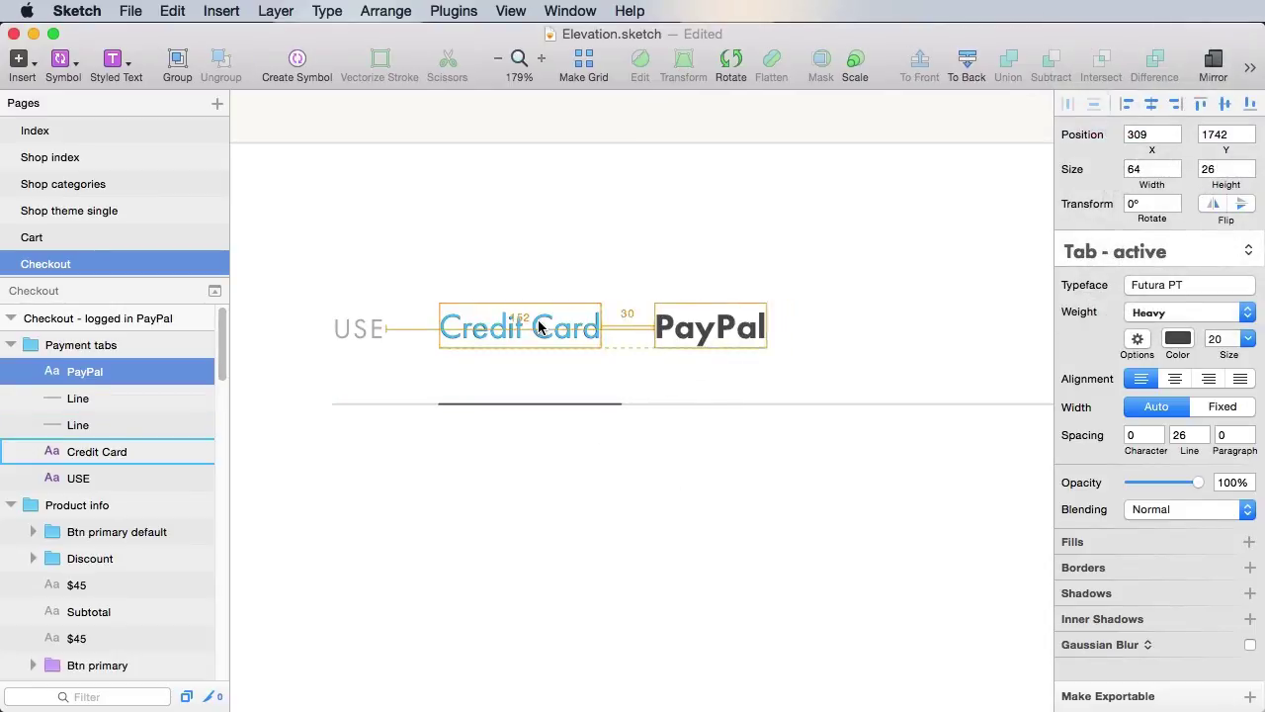
pyautogui.press('Escape')
# - Move the active underline from Credit Card to beneath PayPal
pyautogui.click(580, 405)
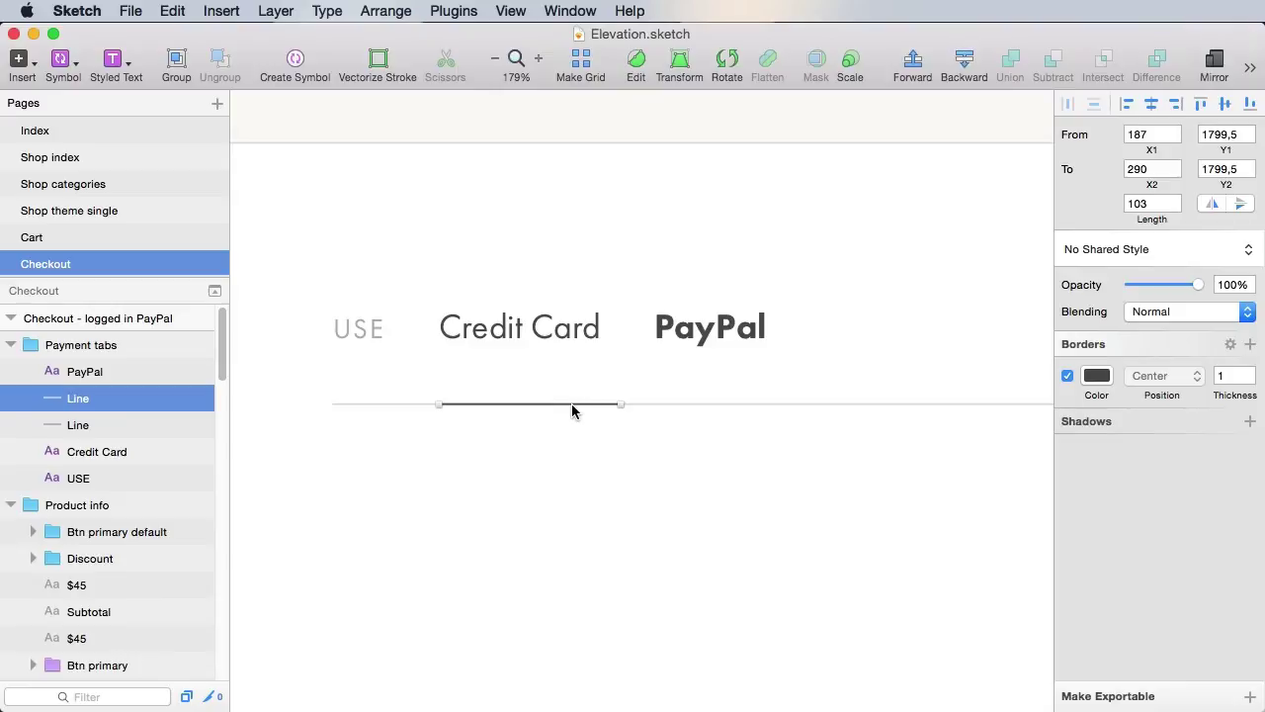
pyautogui.moveTo(574, 412); pyautogui.dragTo(785, 407)
pyautogui.press('Escape')
pyautogui.scroll(-3, 779, 501)
pyautogui.scroll(-2, 780, 501)
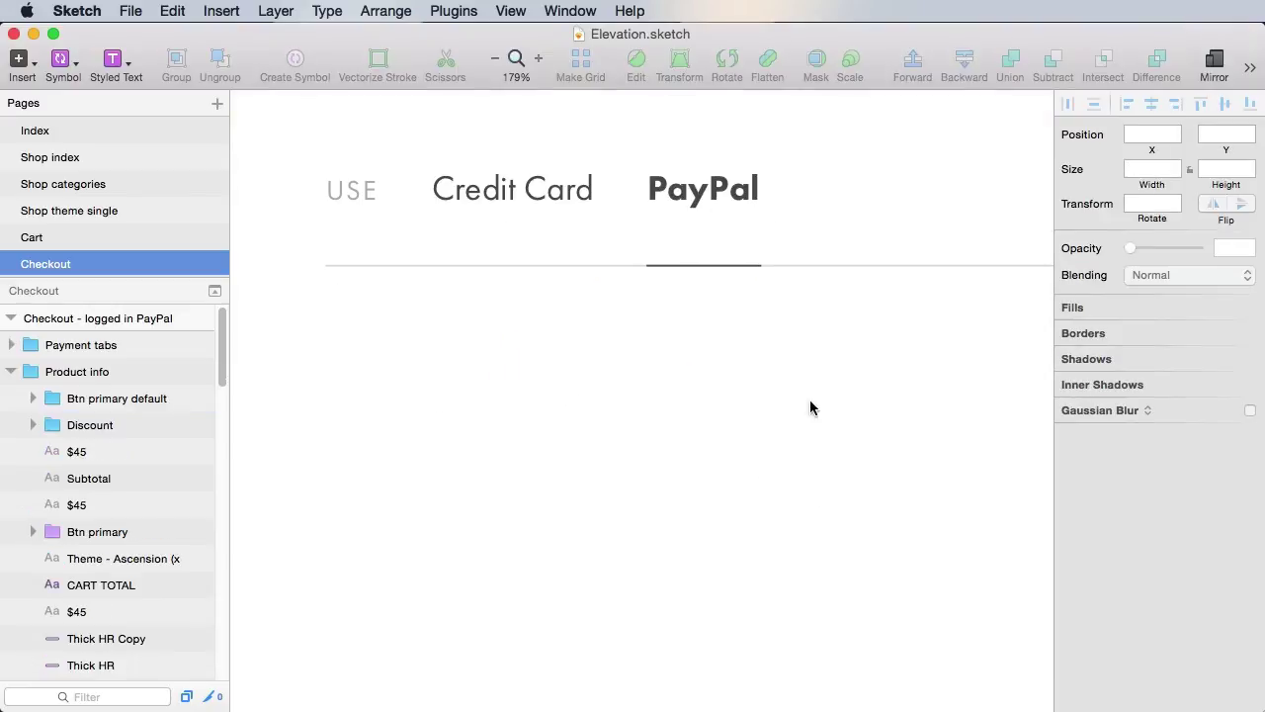
# - Add a 'Type something' text layer below the tabs in Tisa Pro with width 280
pyautogui.press('t')
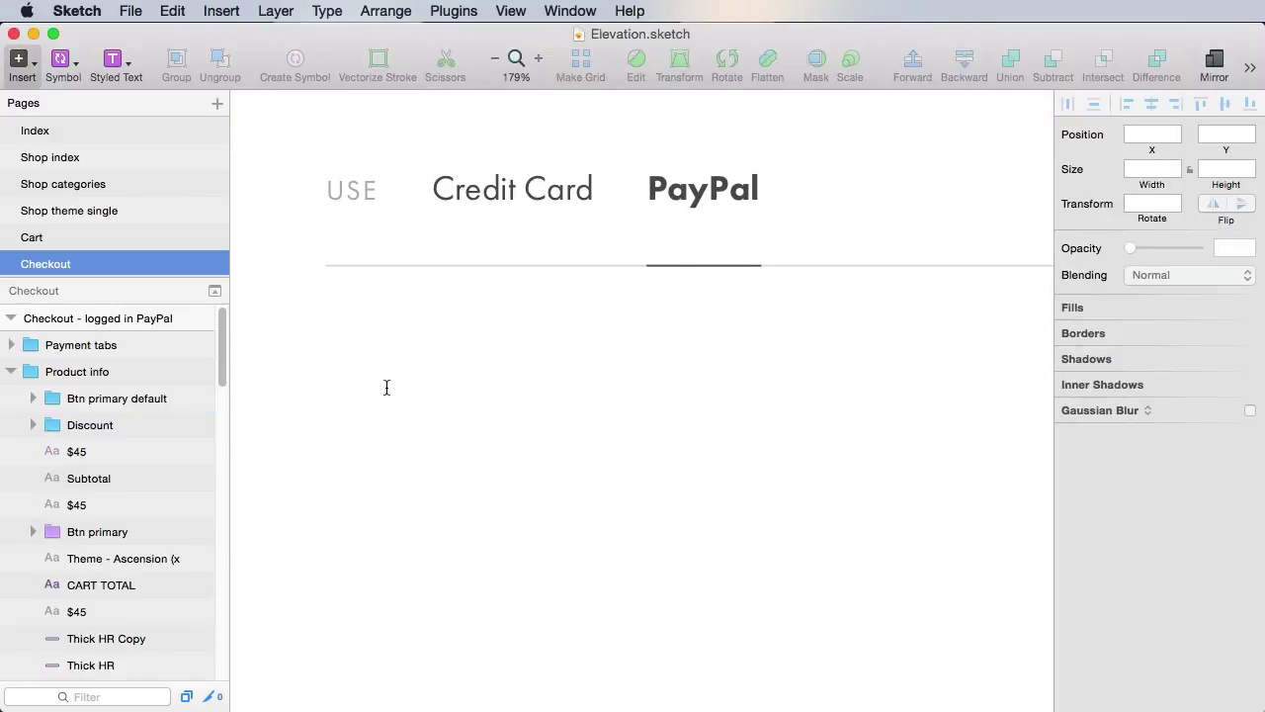
pyautogui.click(386, 385)
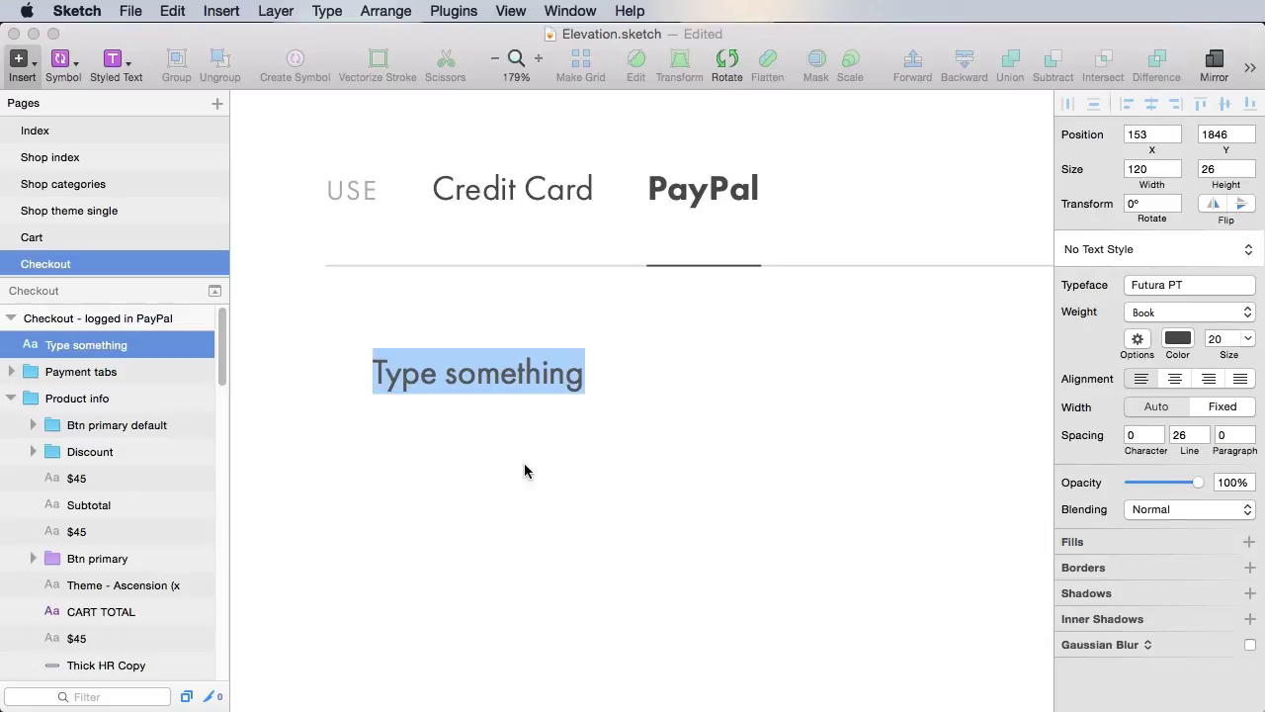
pyautogui.press('Escape')
pyautogui.click(1170, 287)
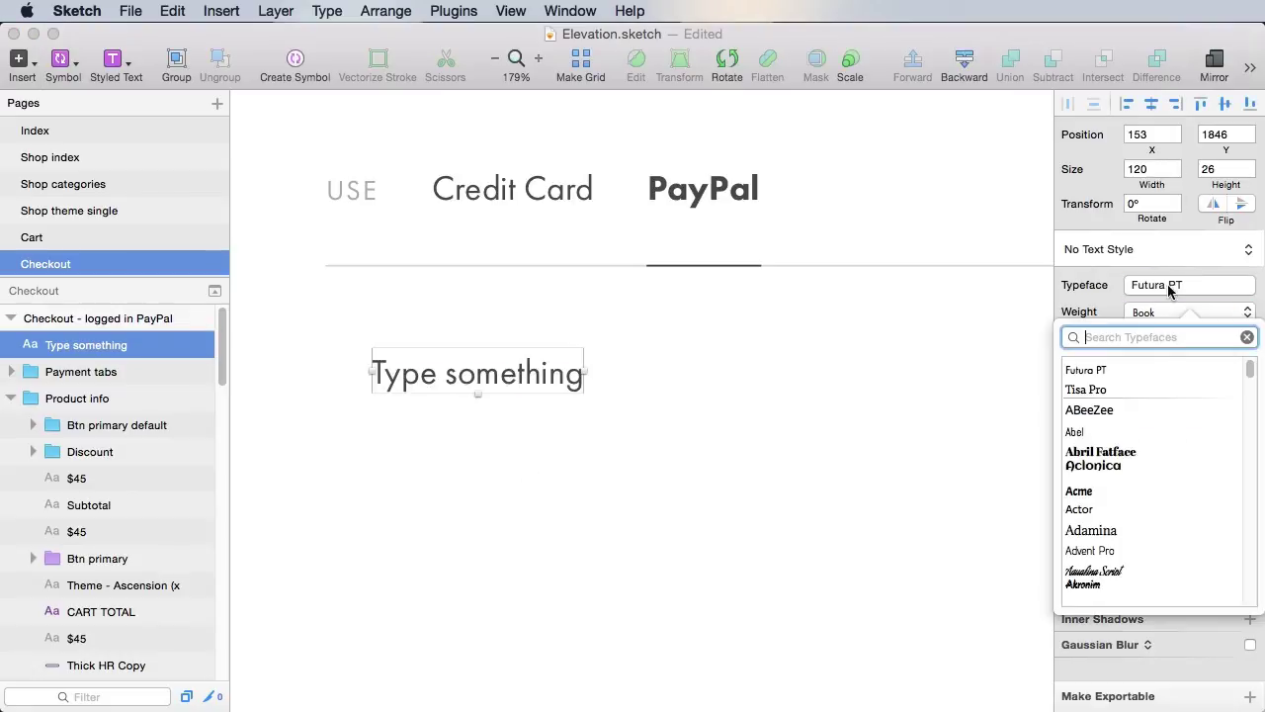
pyautogui.click(1091, 392)
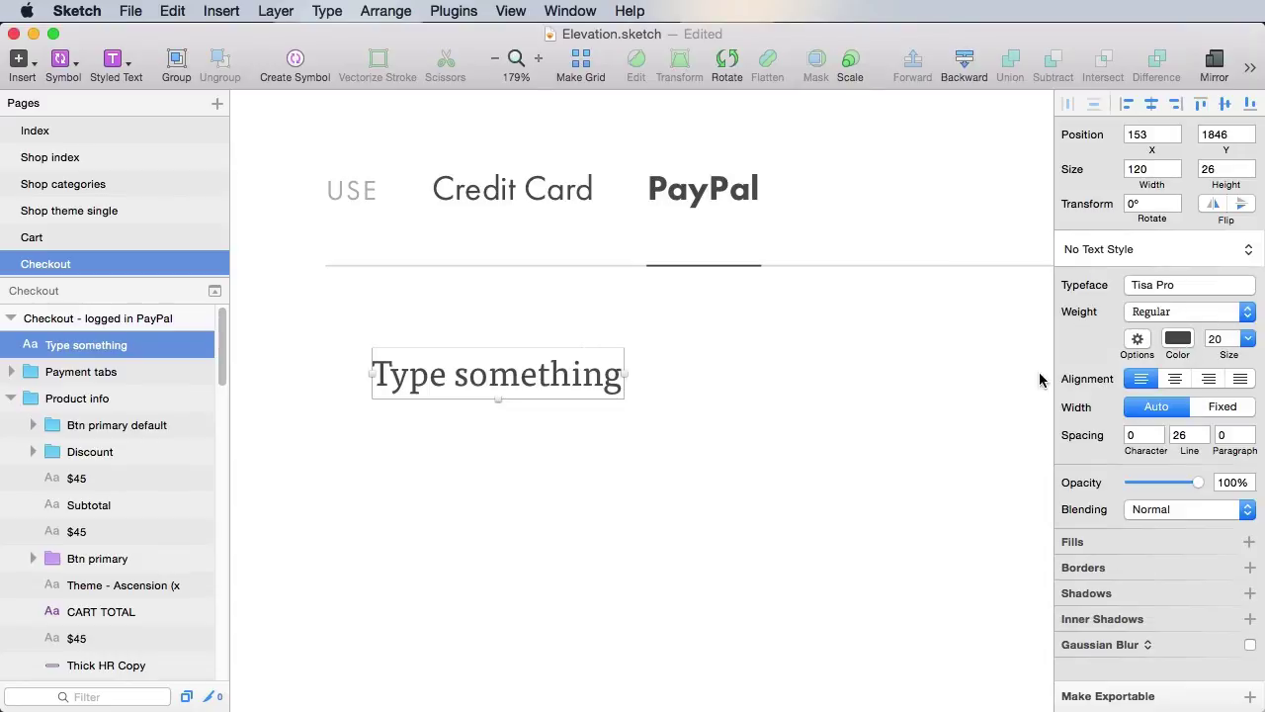
pyautogui.click(1152, 169)
pyautogui.write('280')
pyautogui.press('Return')
pyautogui.click(675, 484)
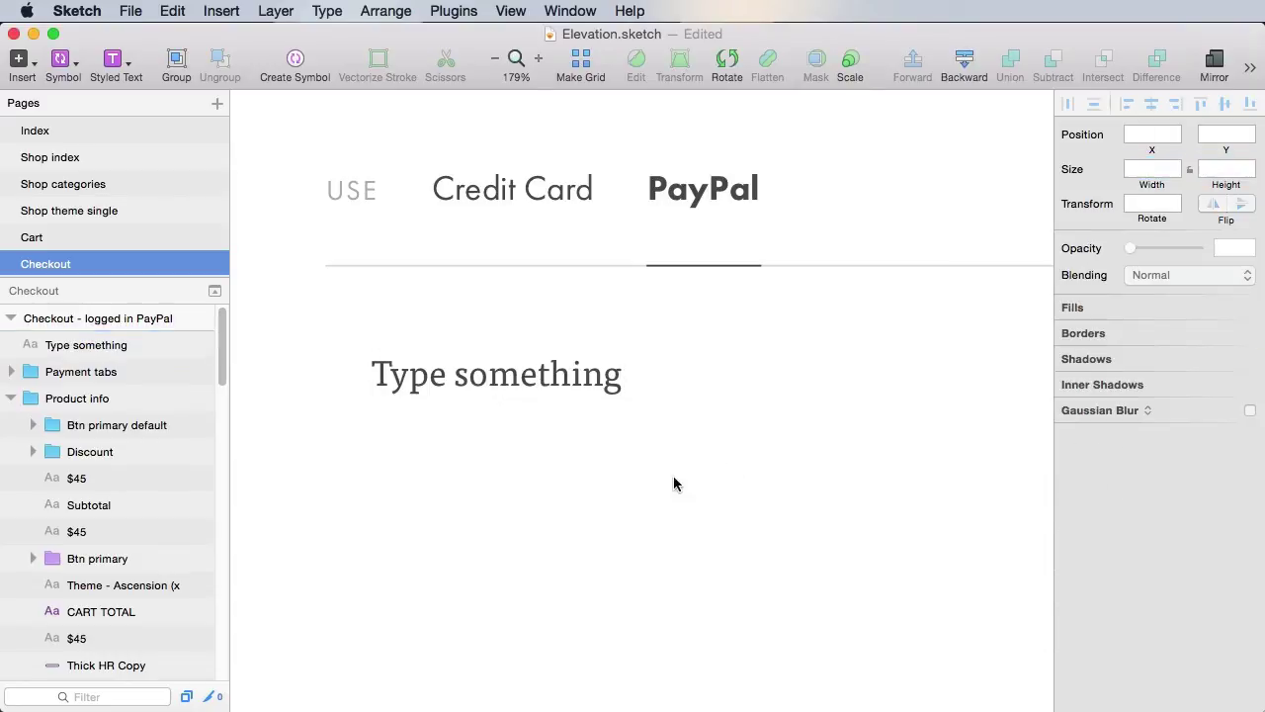
# - Nudge the placeholder text up 20 units toward the tabs and view it at 100%
pyautogui.scroll(-10, 675, 484)
pyautogui.click(480, 334)
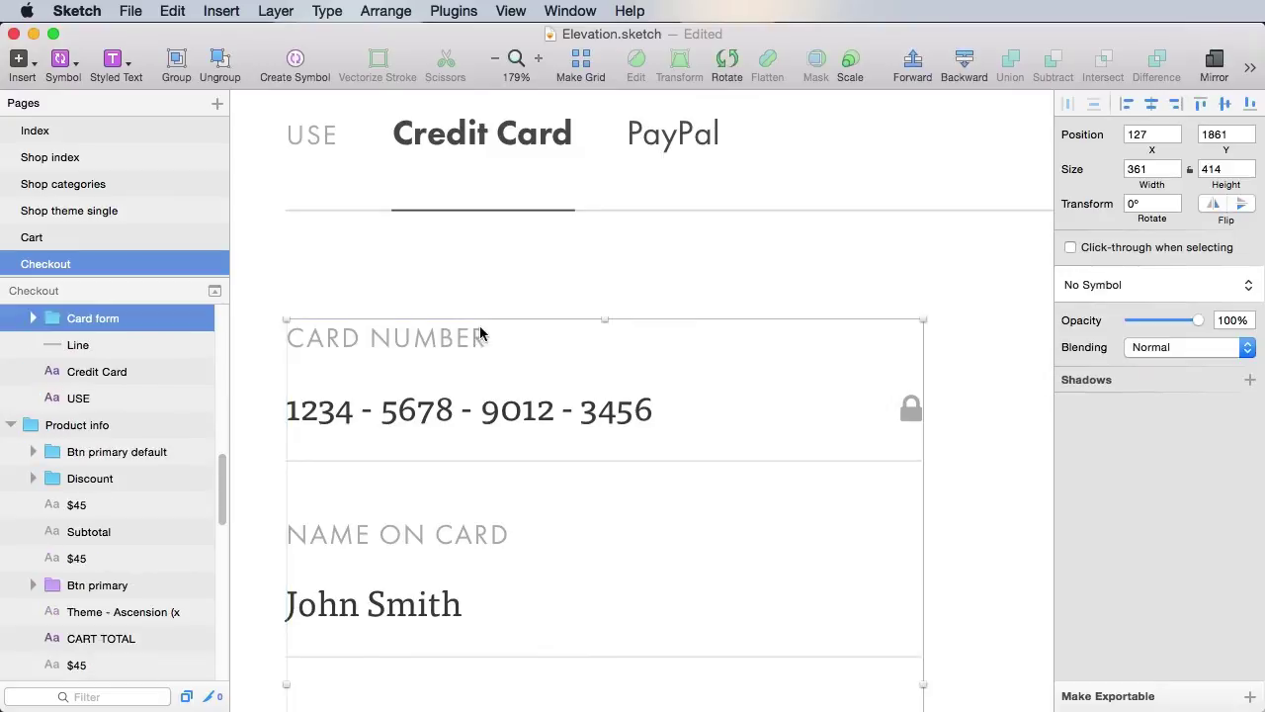
pyautogui.scroll(-10, 616, 339)
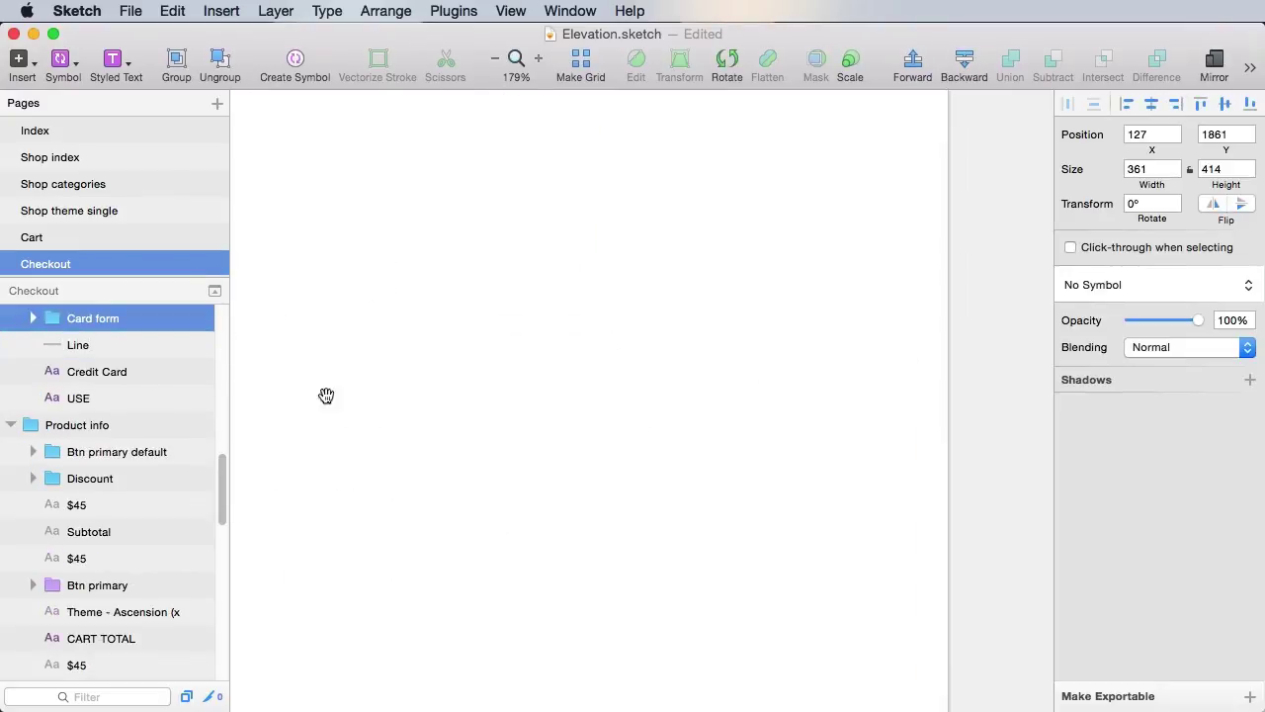
pyautogui.moveTo(327, 395); pyautogui.dragTo(734, 658)
pyautogui.click(549, 460)
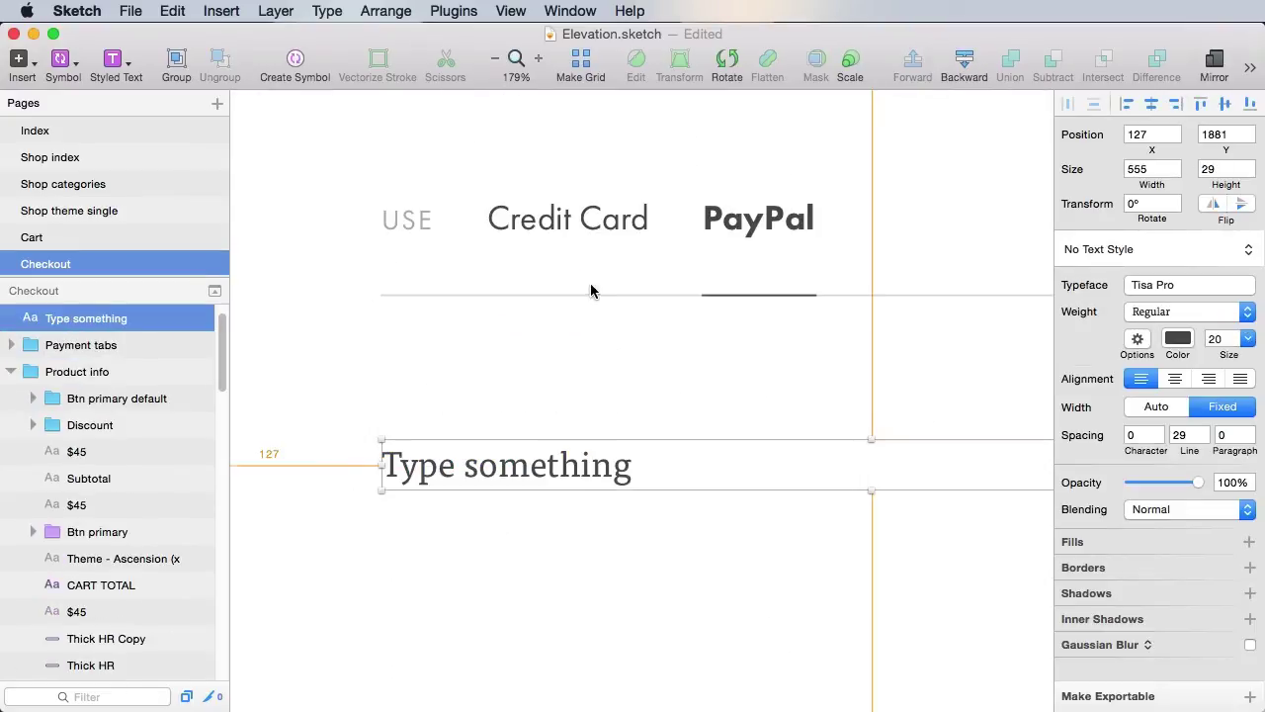
pyautogui.hotkey('shift', 'Up')
pyautogui.hotkey('shift', 'Up')
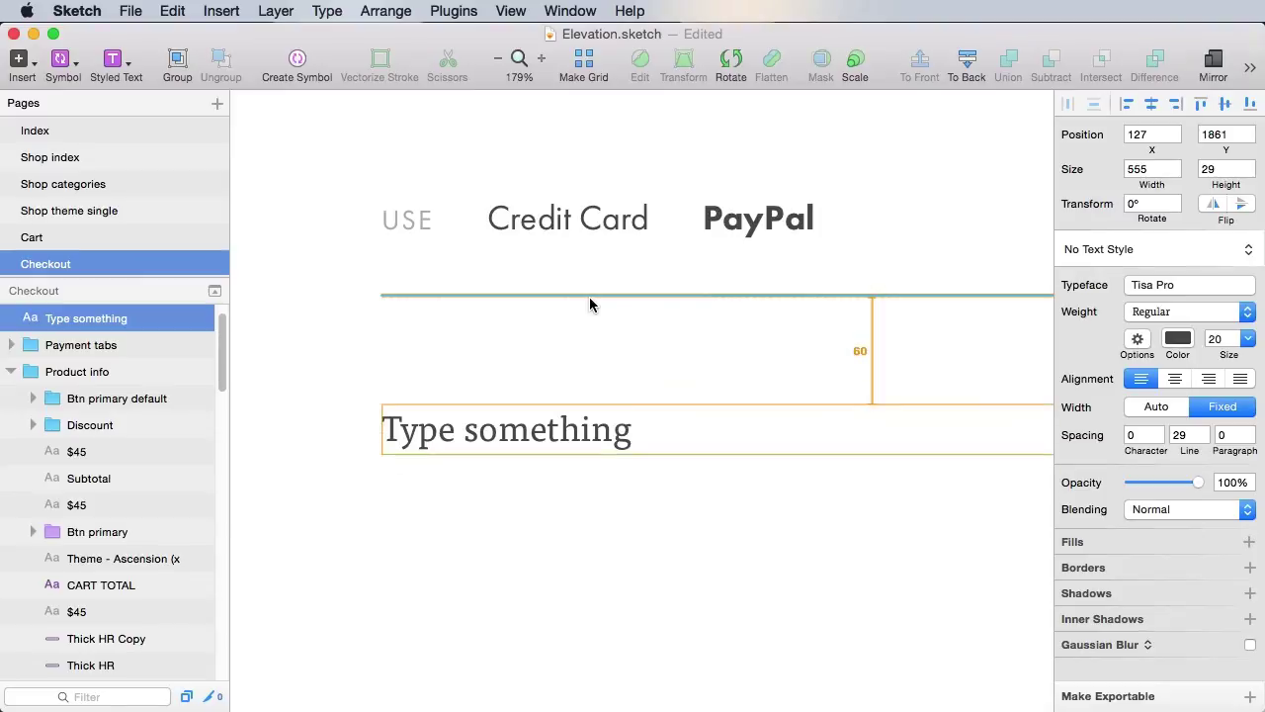
pyautogui.click(679, 340)
pyautogui.scroll(-3, 731, 553)
pyautogui.hscroll(5, 731, 553)
pyautogui.press('super+0')
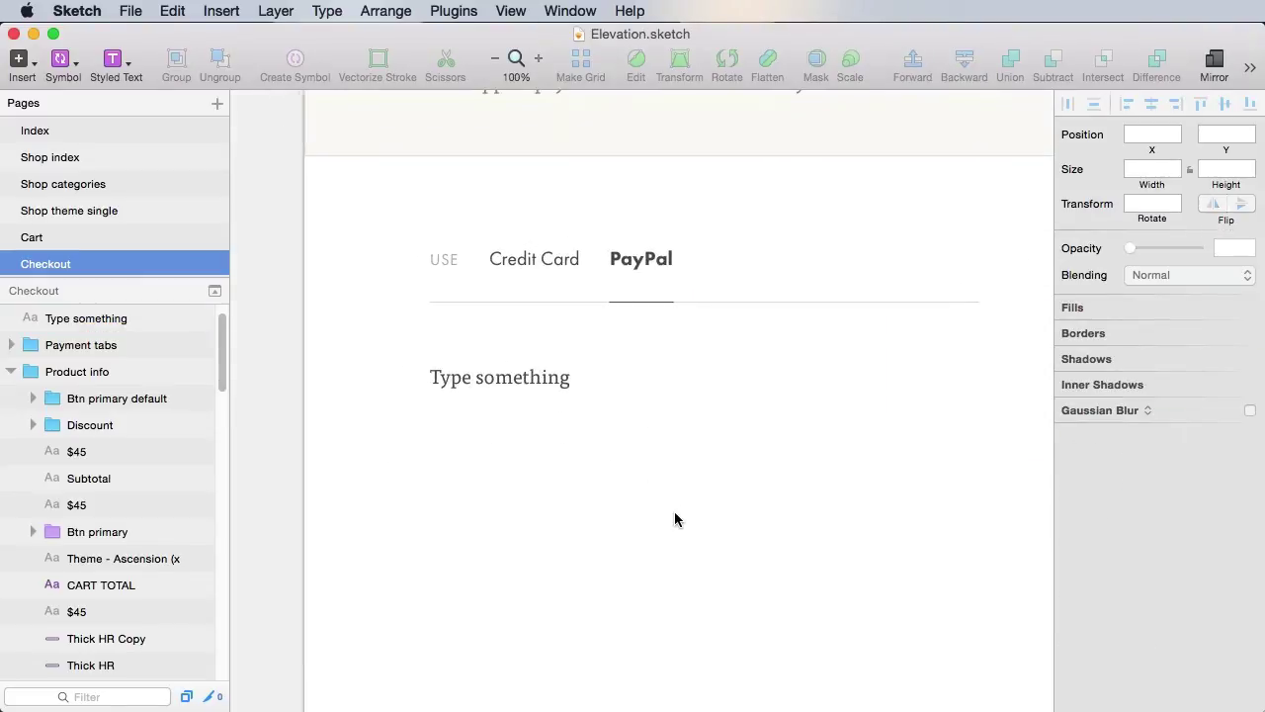
pyautogui.hscroll(2, 652, 485)
pyautogui.scroll(-1, 652, 484)
pyautogui.click(470, 362)
# - Replace the placeholder with 'If you choose to use PayPal, there are no additional steps. Simply click the “Place Order”…'
pyautogui.doubleClick(452, 354)
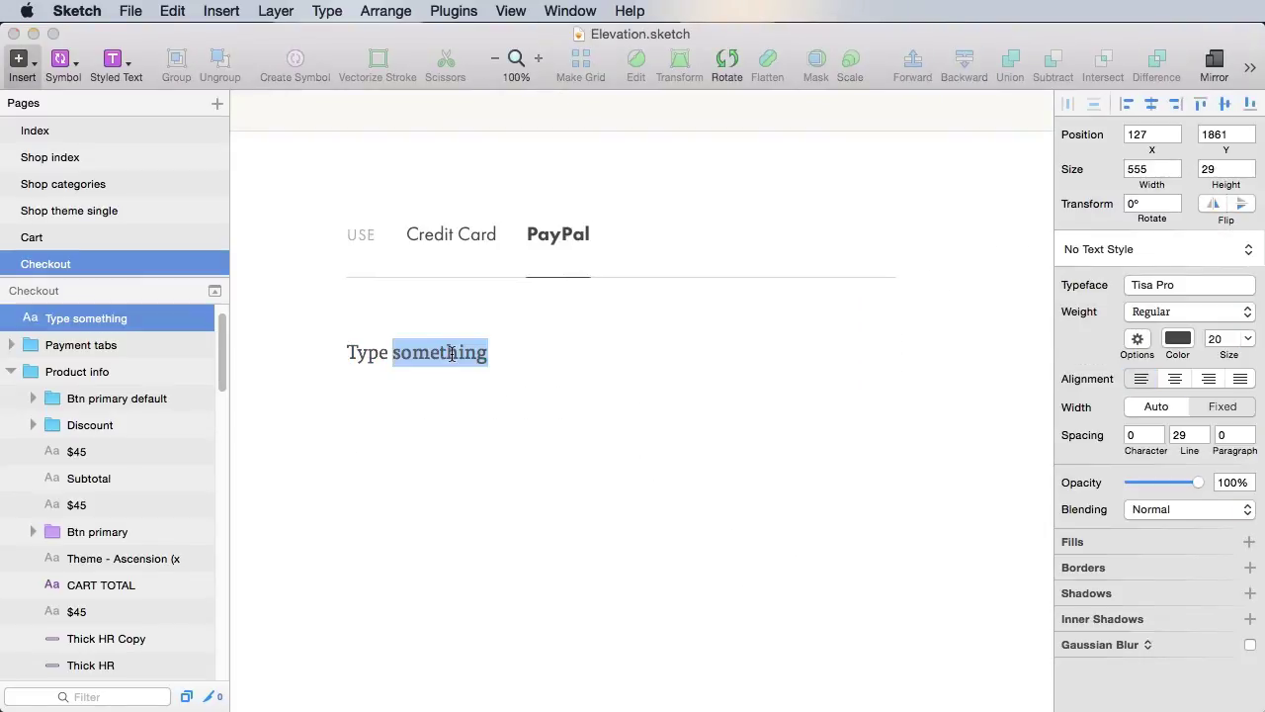
pyautogui.press('super+a')
pyautogui.write('If you choose to use PayPal')
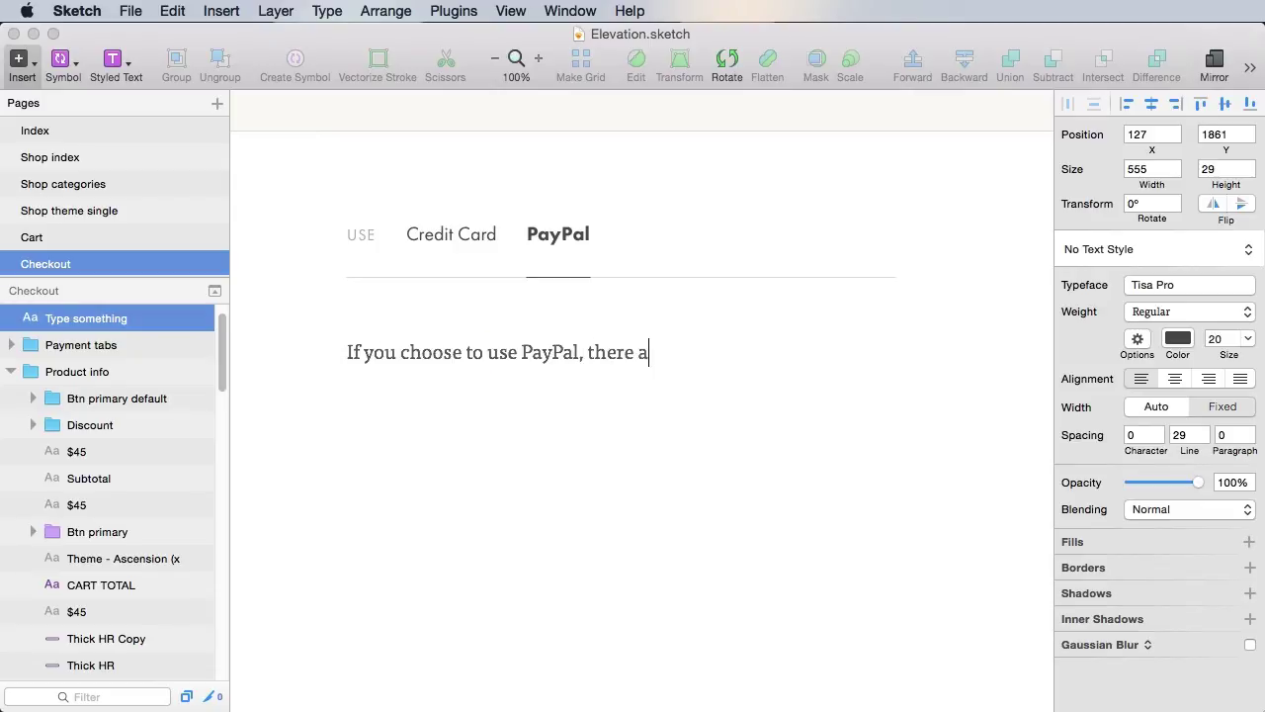
pyautogui.write(', there are no additional s')
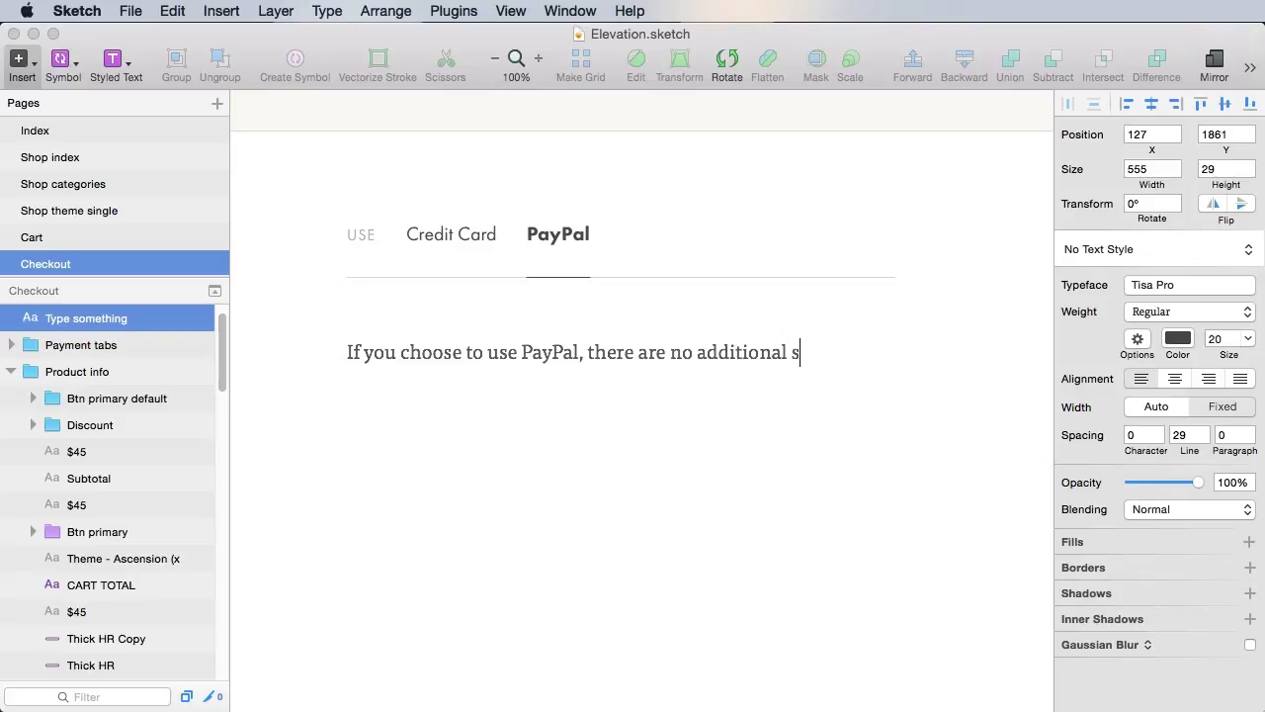
pyautogui.write('teps. Simply')
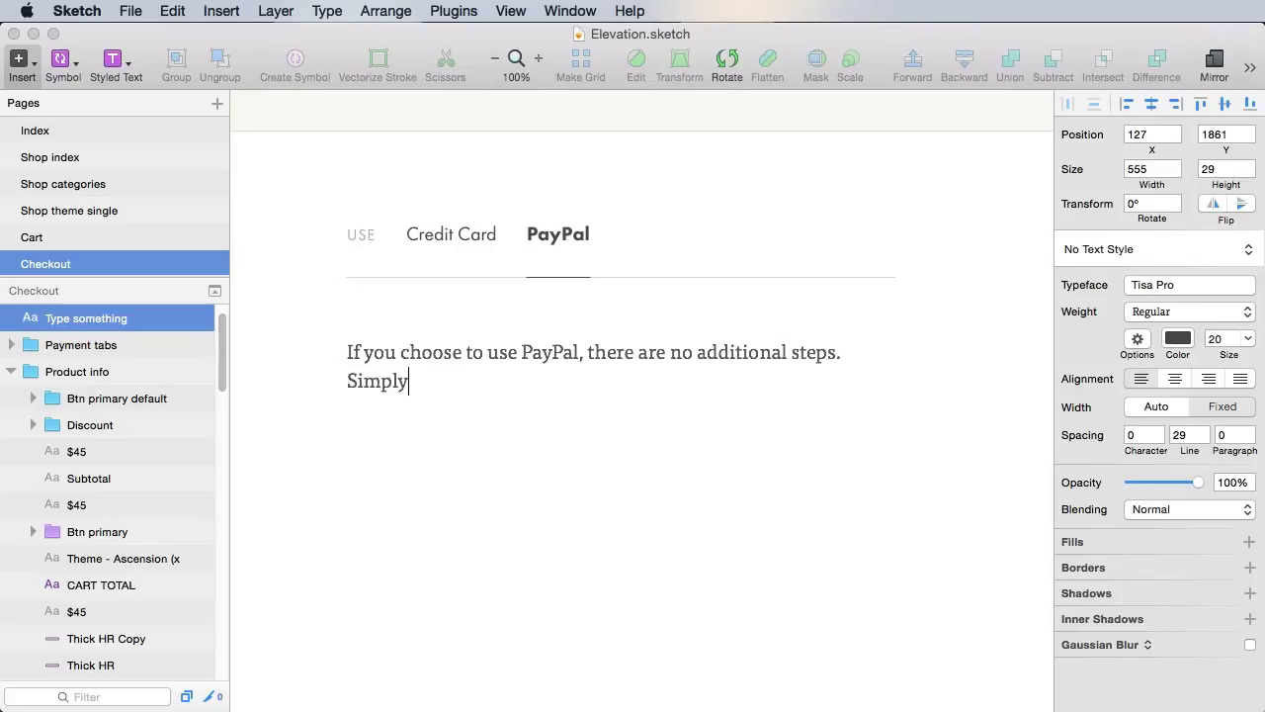
pyautogui.write(' click the “Place Order” button to co')
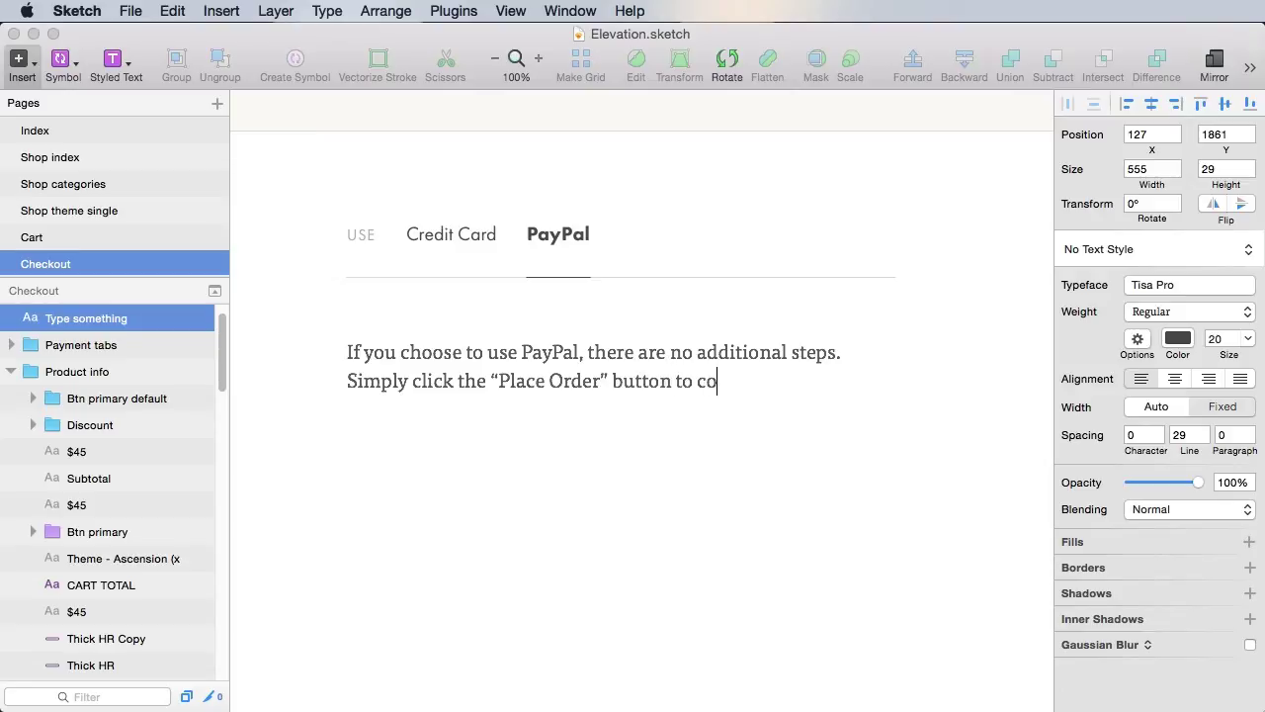
pyautogui.click(608, 522)
pyautogui.press('super+minus')
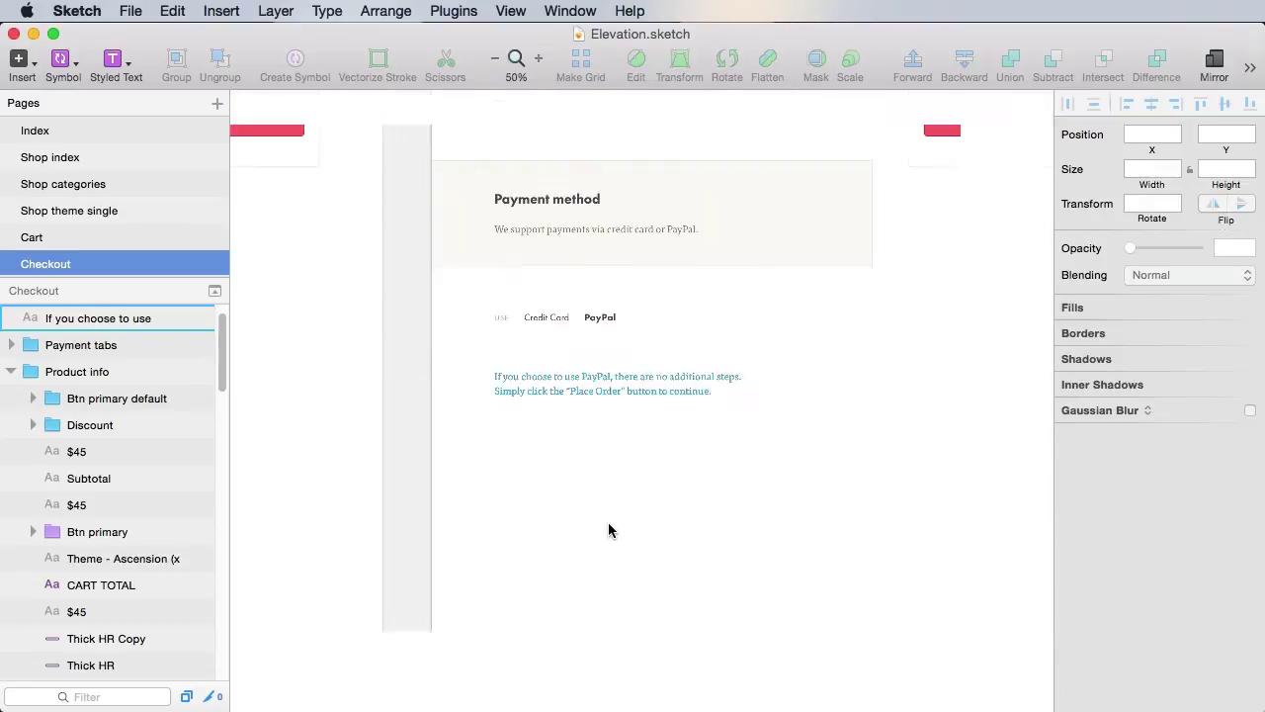
# - Move the small down chevron up directly below the PayPal note
pyautogui.scroll(-5, 692, 484)
pyautogui.hscroll(4, 692, 485)
pyautogui.moveTo(679, 347); pyautogui.dragTo(726, 406)
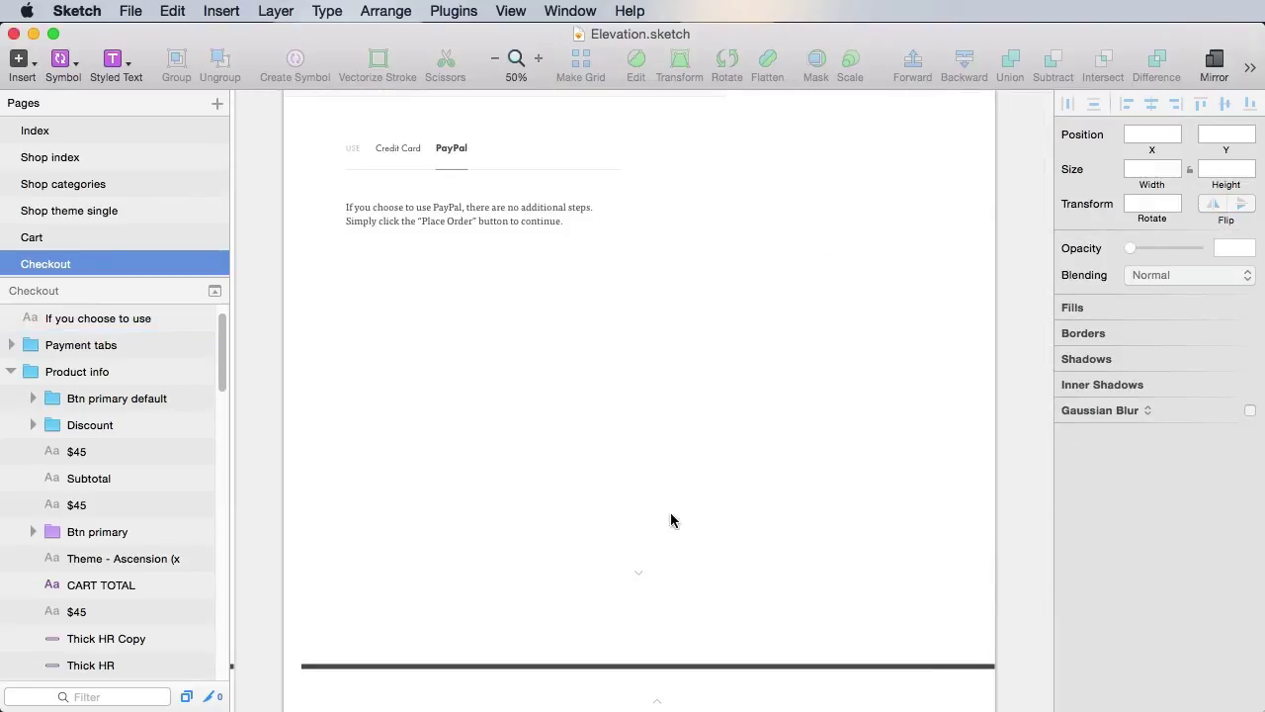
pyautogui.click(639, 573)
pyautogui.moveTo(642, 577); pyautogui.dragTo(658, 260)
# - Bring the footer group up beneath the chevron on the PayPal artboard
pyautogui.scroll(-3, 752, 445)
pyautogui.hscroll(-1, 751, 445)
pyautogui.click(789, 564)
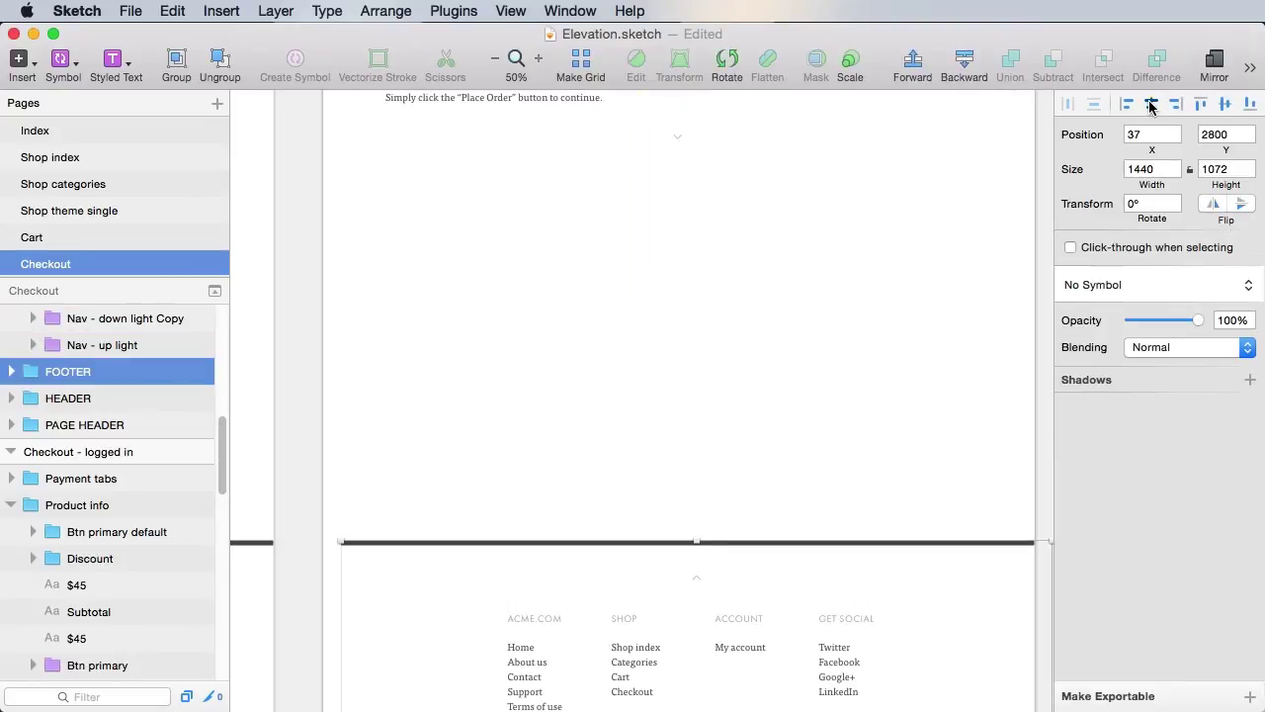
pyautogui.scroll(-5, 692, 396)
pyautogui.press('Escape')
pyautogui.scroll(4, 692, 395)
pyautogui.moveTo(411, 535); pyautogui.dragTo(855, 436)
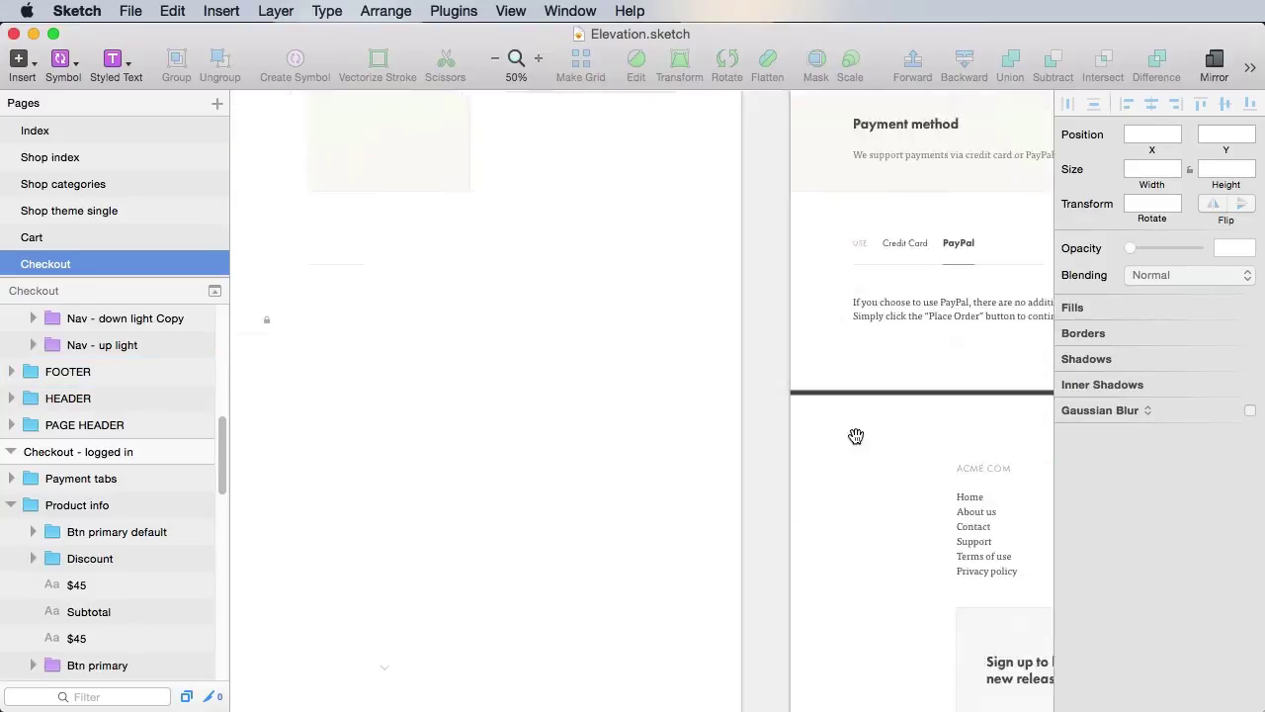
pyautogui.hscroll(-6, 855, 436)
pyautogui.scroll(-3, 856, 436)
# - Pan across the checkout artboards to compare footers, ending on Checkout - logged in PayPal
pyautogui.click(828, 667)
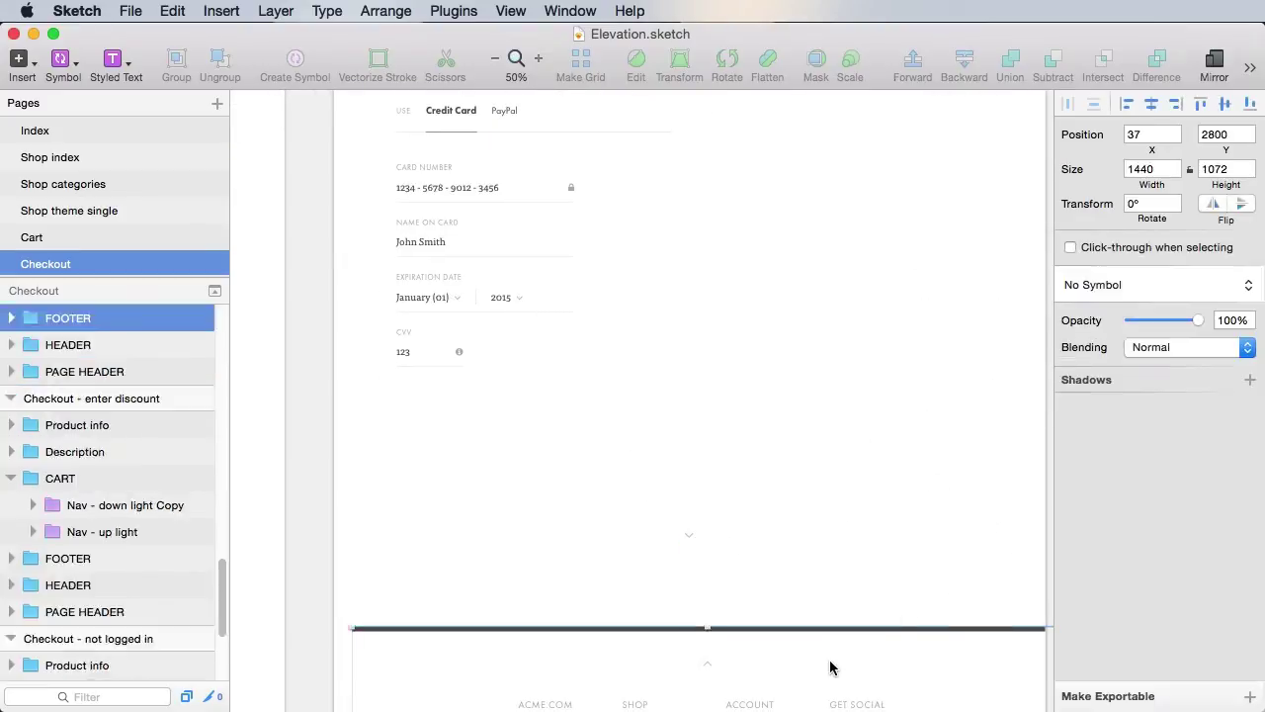
pyautogui.scroll(5, 692, 544)
pyautogui.press('Escape')
pyautogui.hscroll(4, 444, 580)
pyautogui.moveTo(757, 350); pyautogui.dragTo(746, 558)
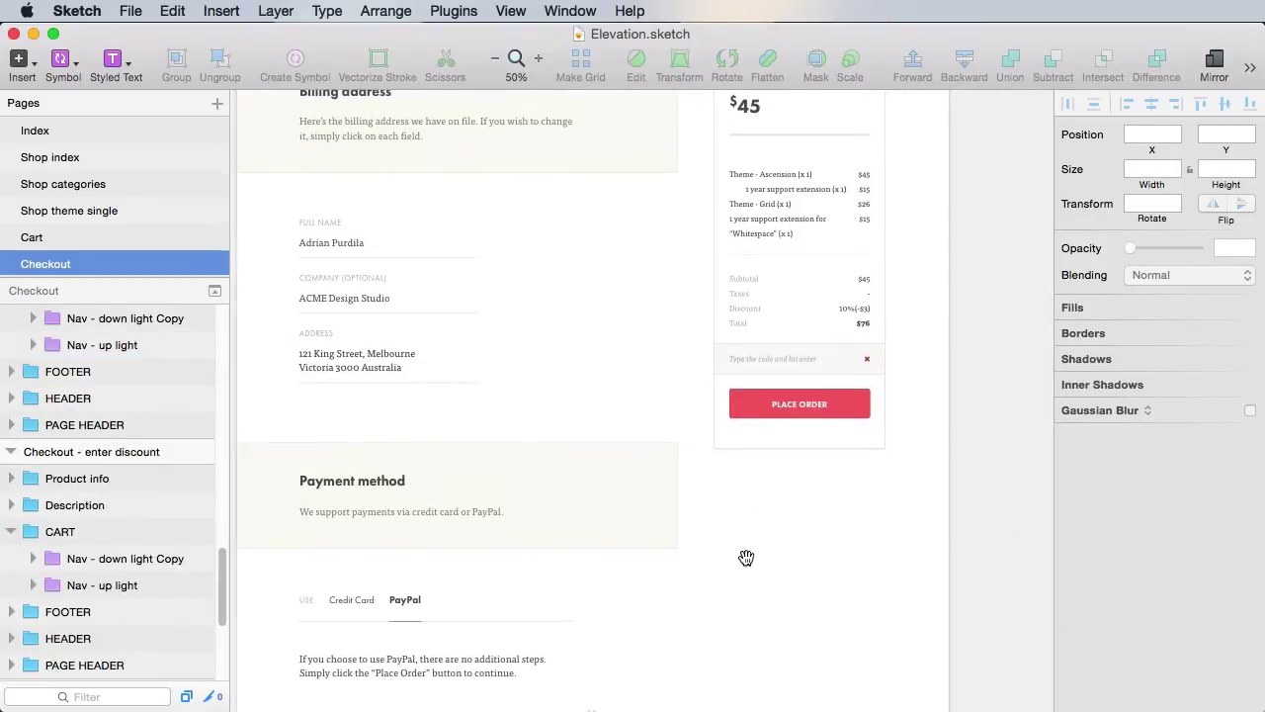
pyautogui.scroll(3, 746, 557)
pyautogui.hscroll(1, 746, 557)
pyautogui.scroll(10, 781, 415)
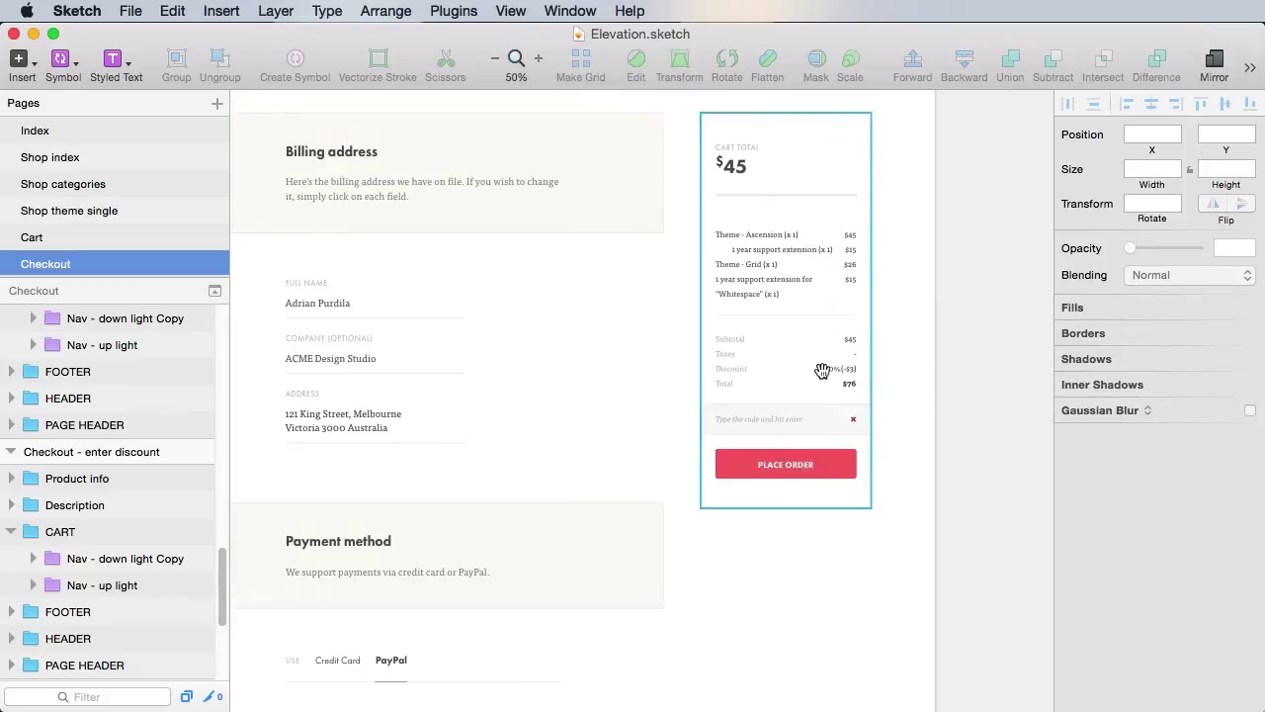
pyautogui.hscroll(-1, 810, 593)
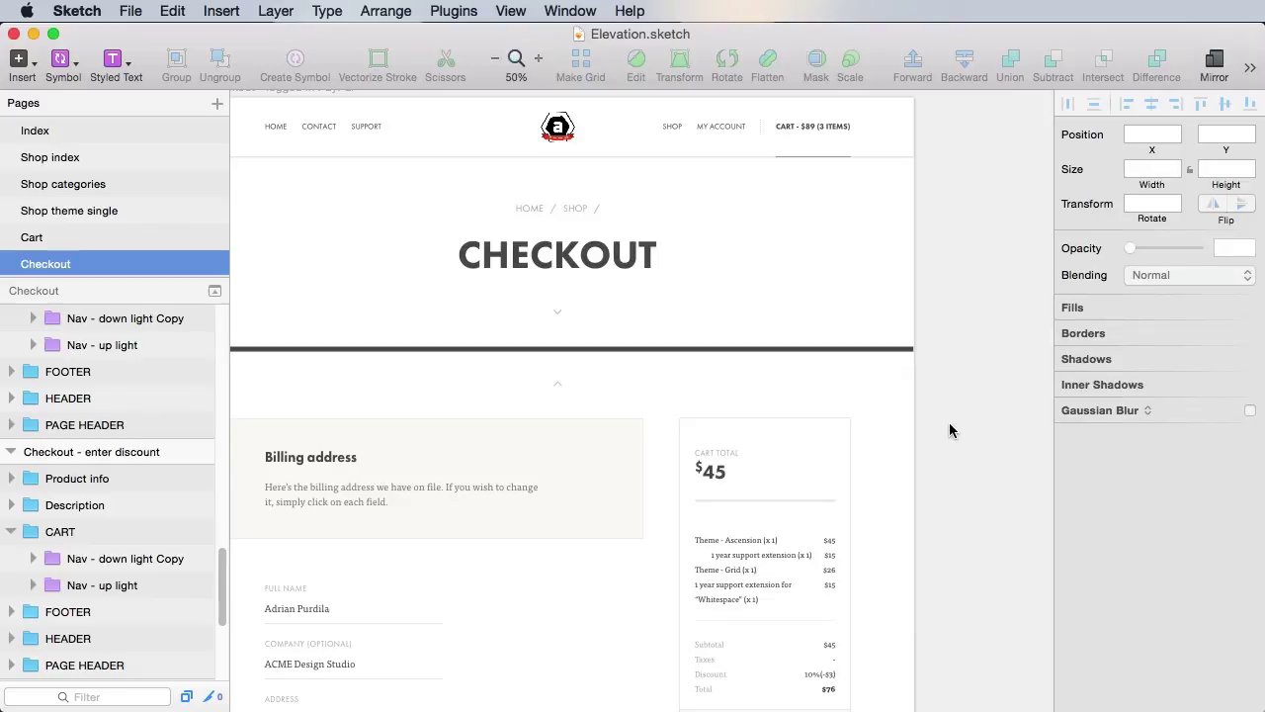
pyautogui.scroll(1, 890, 395)
pyautogui.click(267, 148)
# - Shorten the Checkout - logged in artboard by dragging its bottom edge up
pyautogui.click(551, 138)
pyautogui.press('super+1')
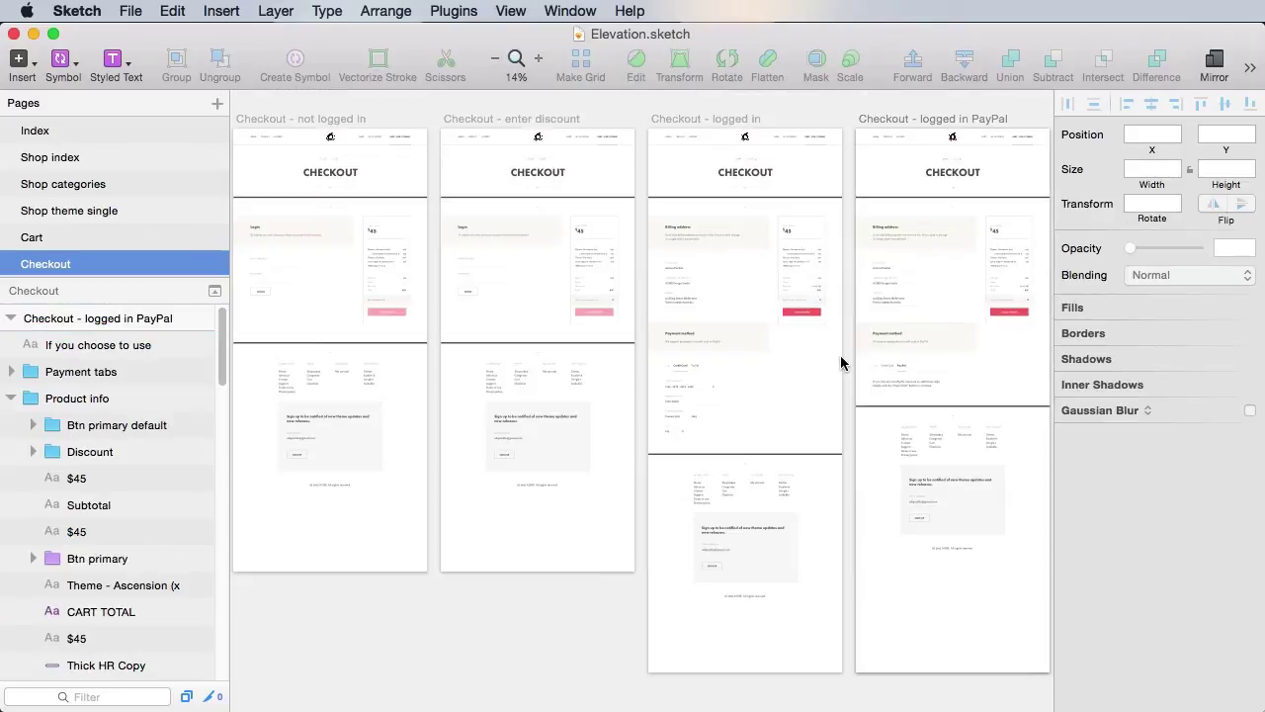
pyautogui.click(736, 670)
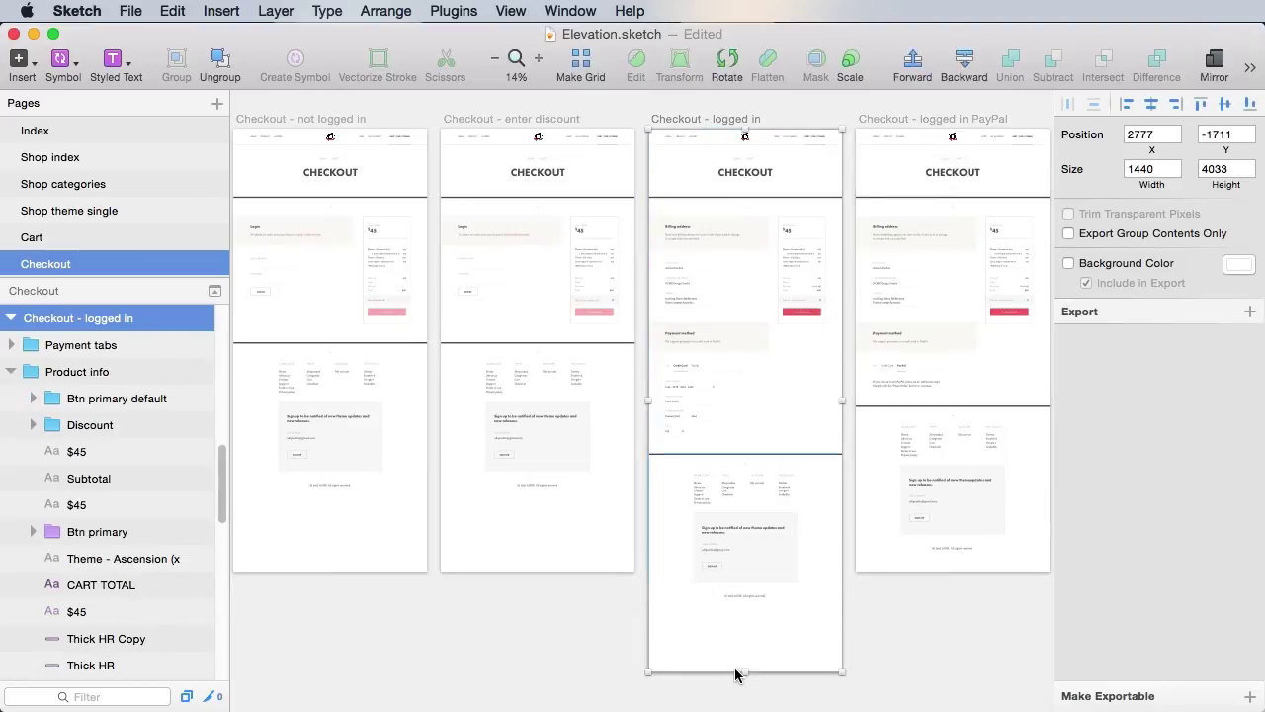
pyautogui.moveTo(740, 674); pyautogui.dragTo(746, 623)
# - Duplicate Checkout - not logged in and rename the copy 'Checkout - order confirmation'
pyautogui.click(519, 127)
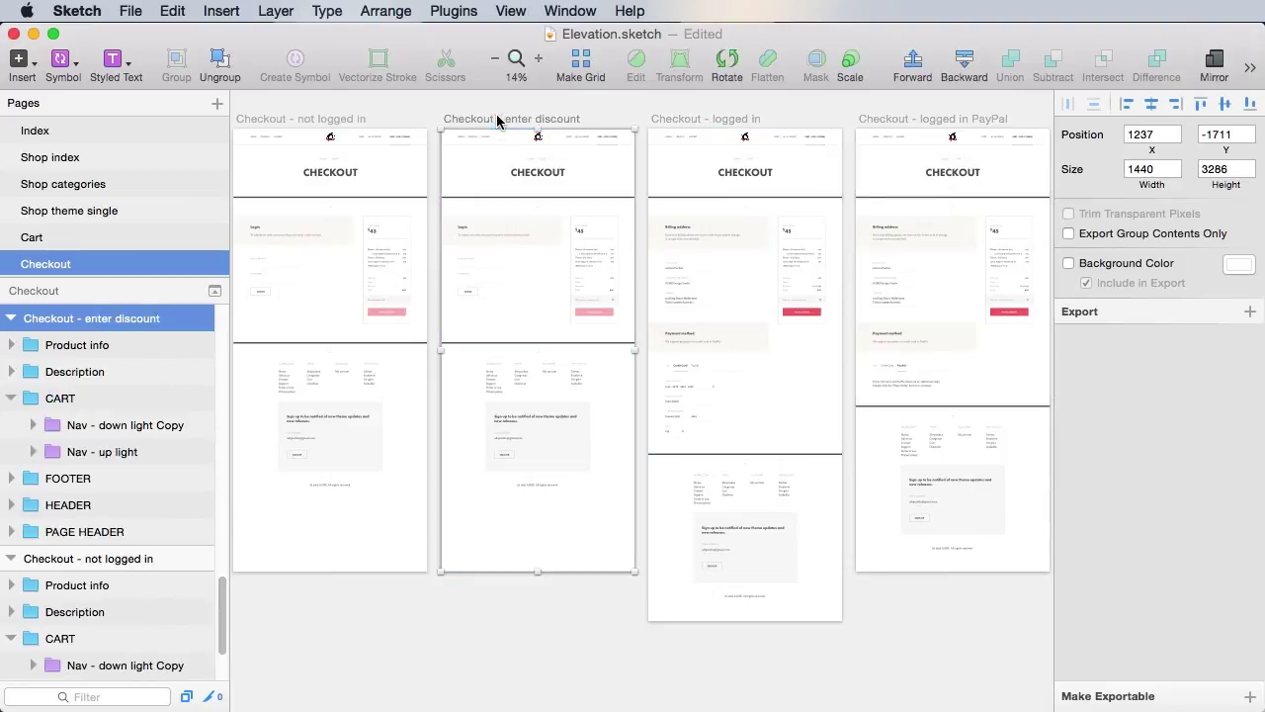
pyautogui.click(548, 586)
pyautogui.moveTo(548, 586); pyautogui.dragTo(658, 619)
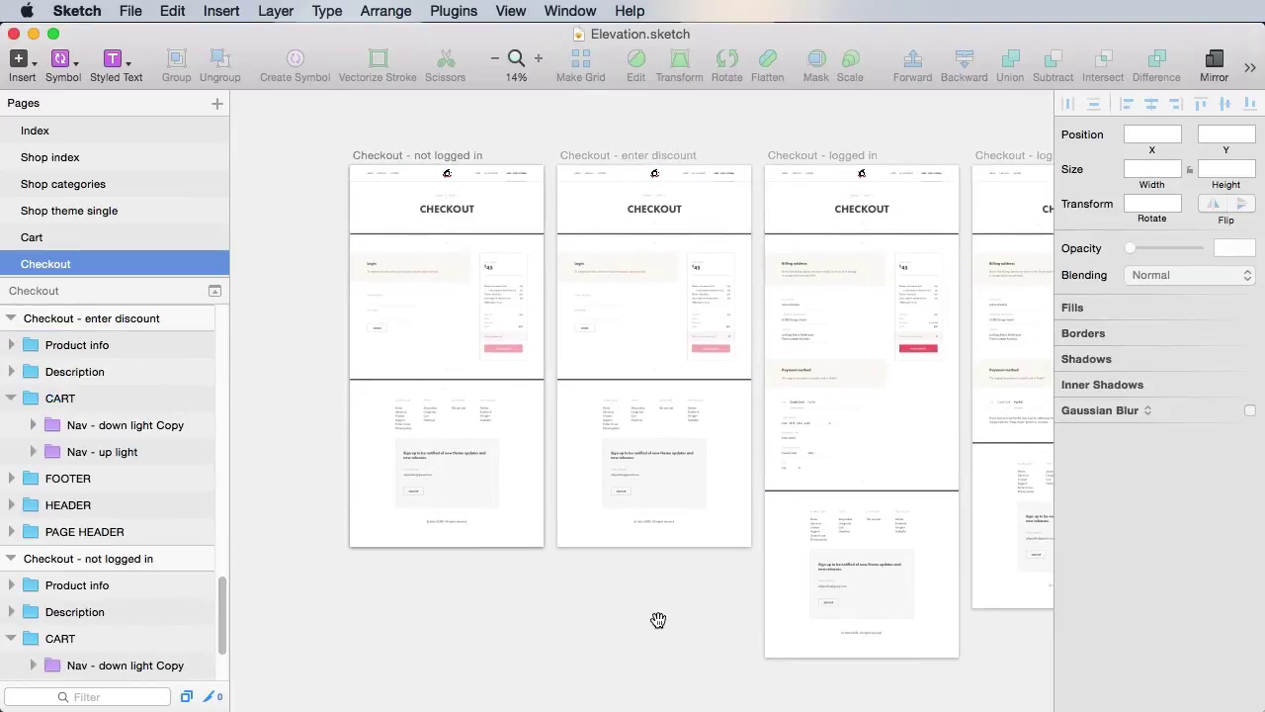
pyautogui.moveTo(659, 619); pyautogui.dragTo(619, 650)
pyautogui.click(364, 188)
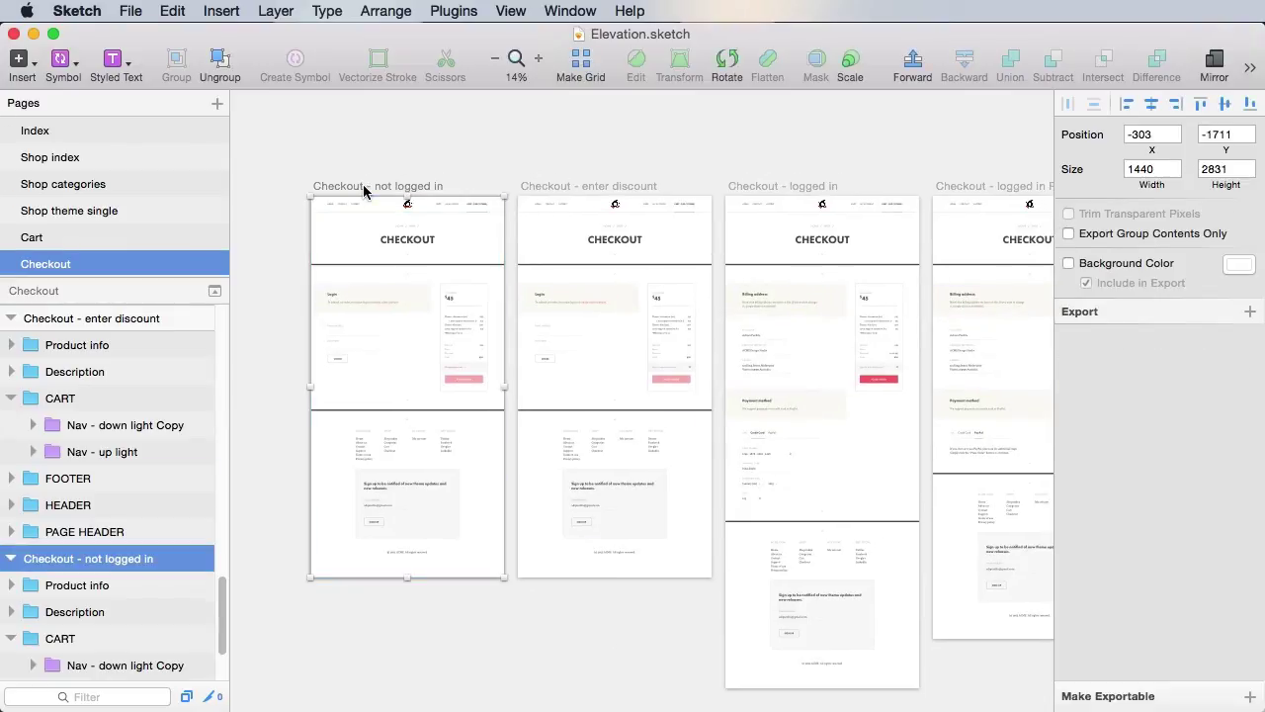
pyautogui.press('super+d')
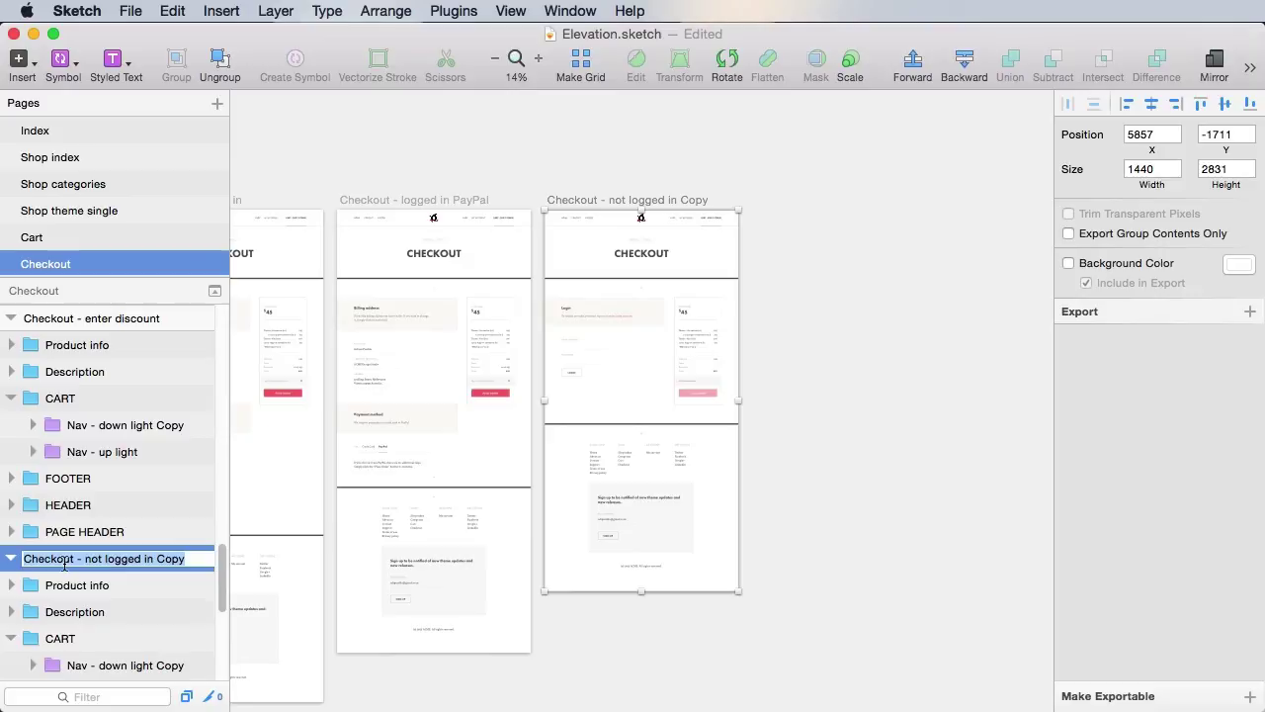
pyautogui.doubleClick(65, 568)
pyautogui.hotkey('alt', 'shift', 'Left')
pyautogui.hotkey('alt', 'shift', 'Left')
pyautogui.hotkey('alt', 'shift', 'Left')
pyautogui.write('order confirmation')
pyautogui.click(906, 334)
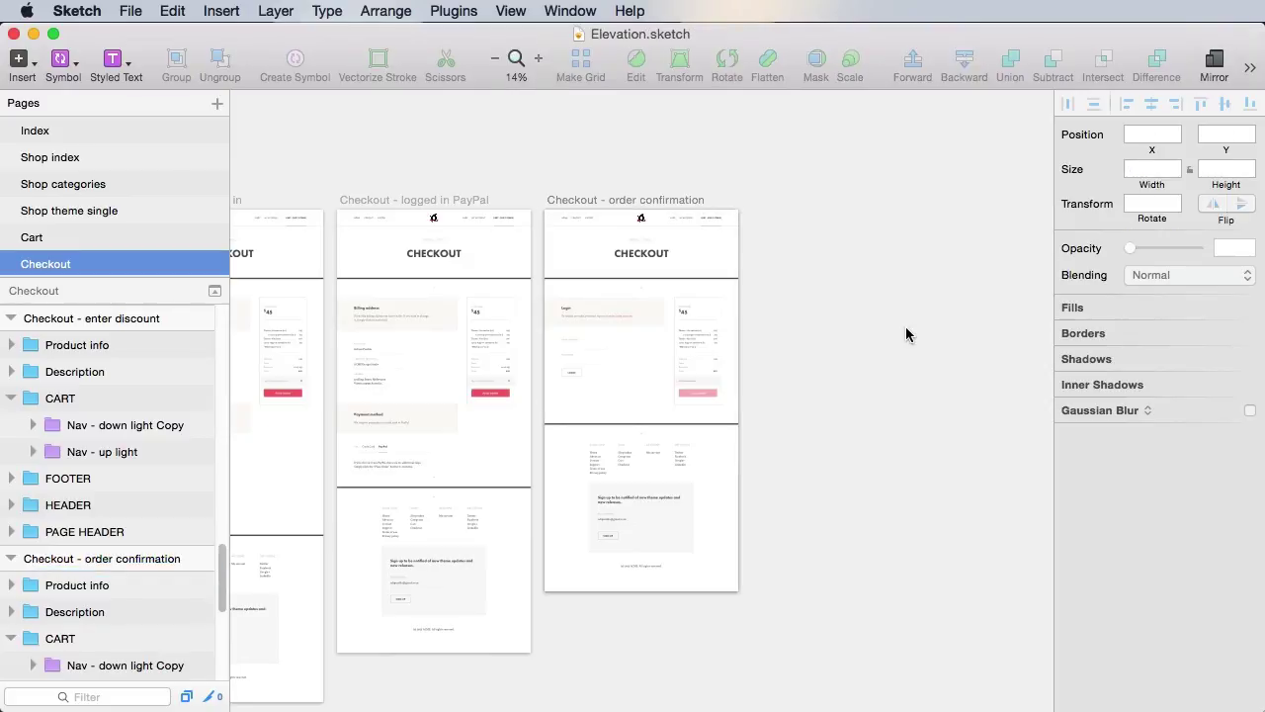
# - Zoom in on the order confirmation header and delete the HOME / SHOP breadcrumb
pyautogui.press('z')
pyautogui.moveTo(485, 183); pyautogui.dragTo(820, 429)
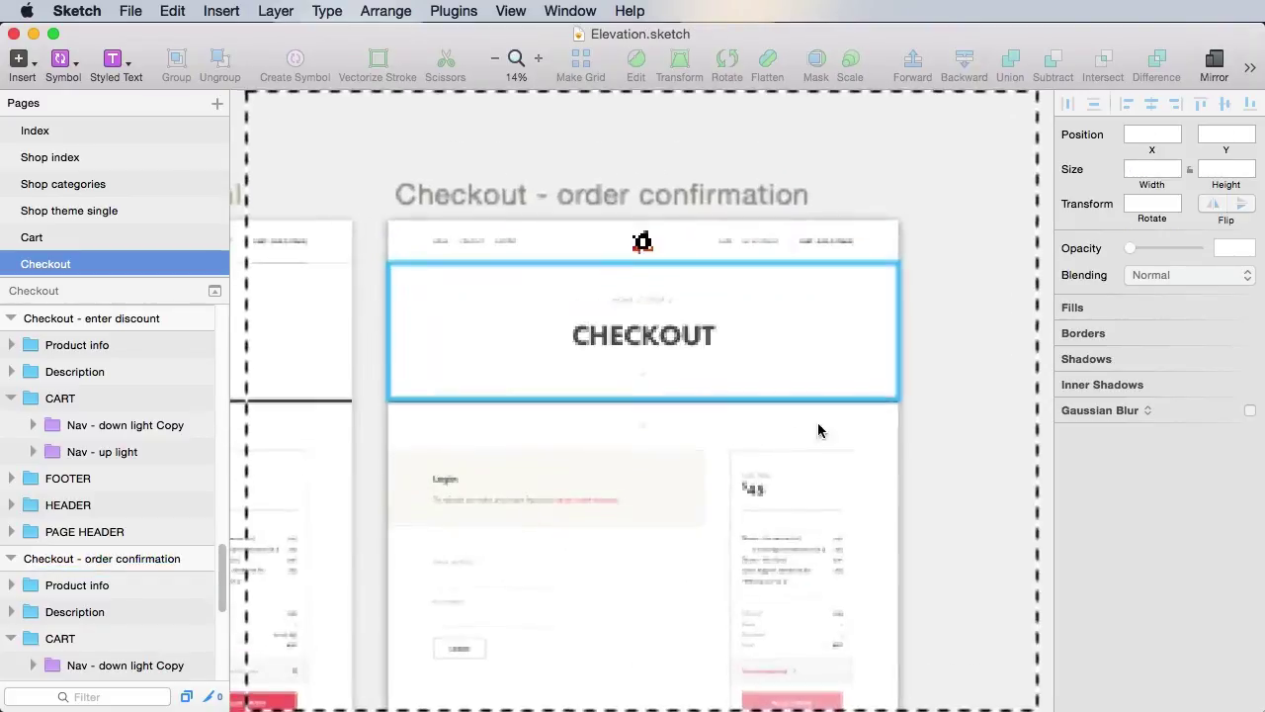
pyautogui.moveTo(438, 198); pyautogui.dragTo(924, 494)
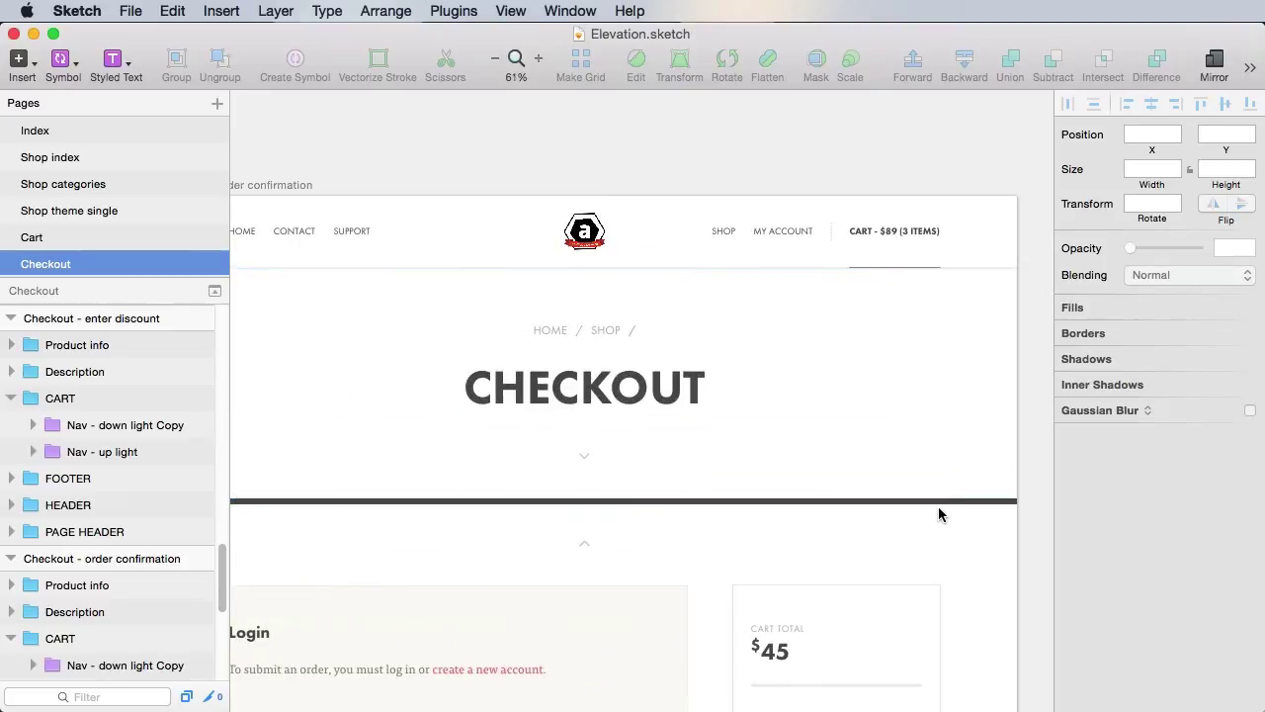
pyautogui.hscroll(-2, 850, 440)
pyautogui.hscroll(-1, 817, 467)
pyautogui.click(688, 297)
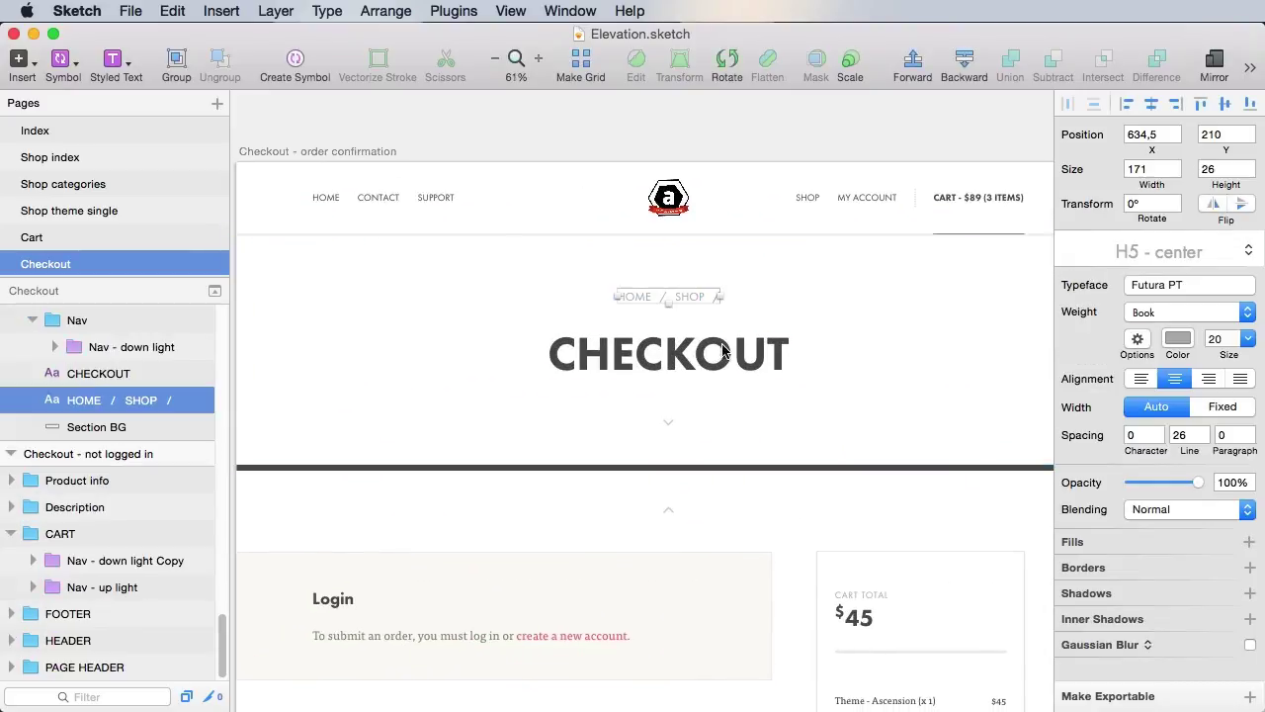
pyautogui.press('BackSpace')
# - Change the CHECKOUT heading to THANKS! and delete the green navigation icon group
pyautogui.click(728, 357)
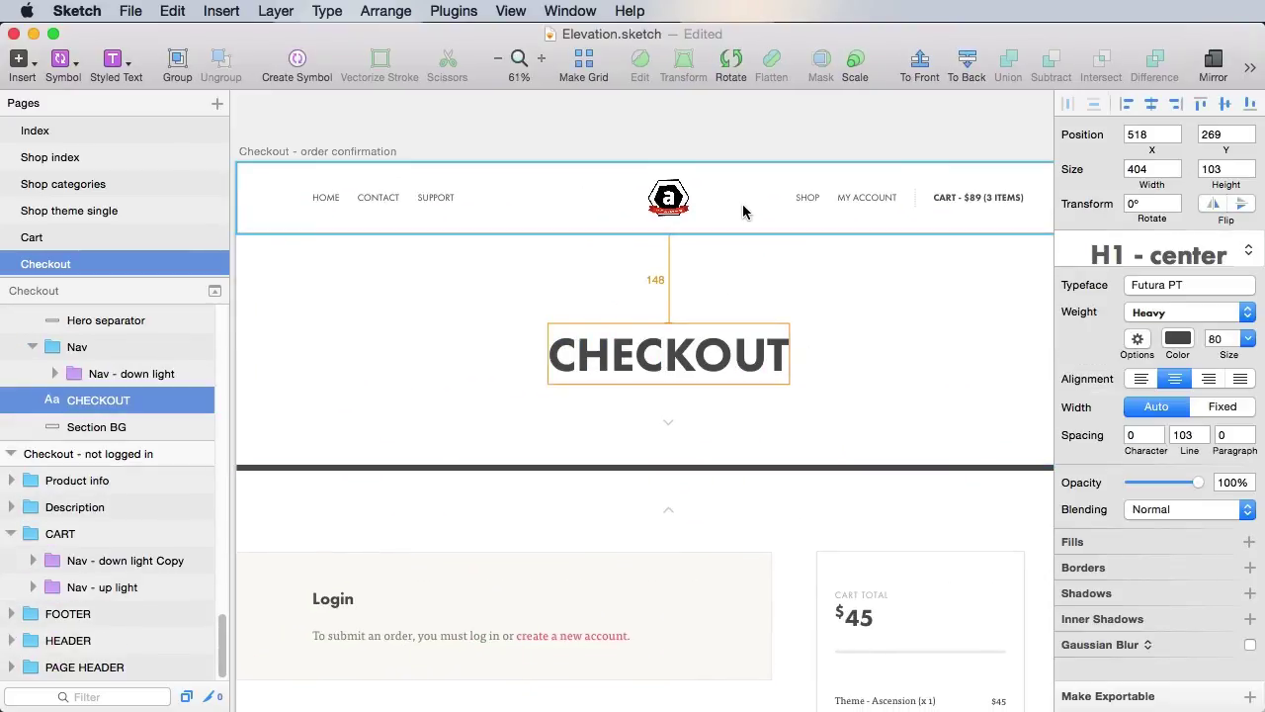
pyautogui.doubleClick(661, 358)
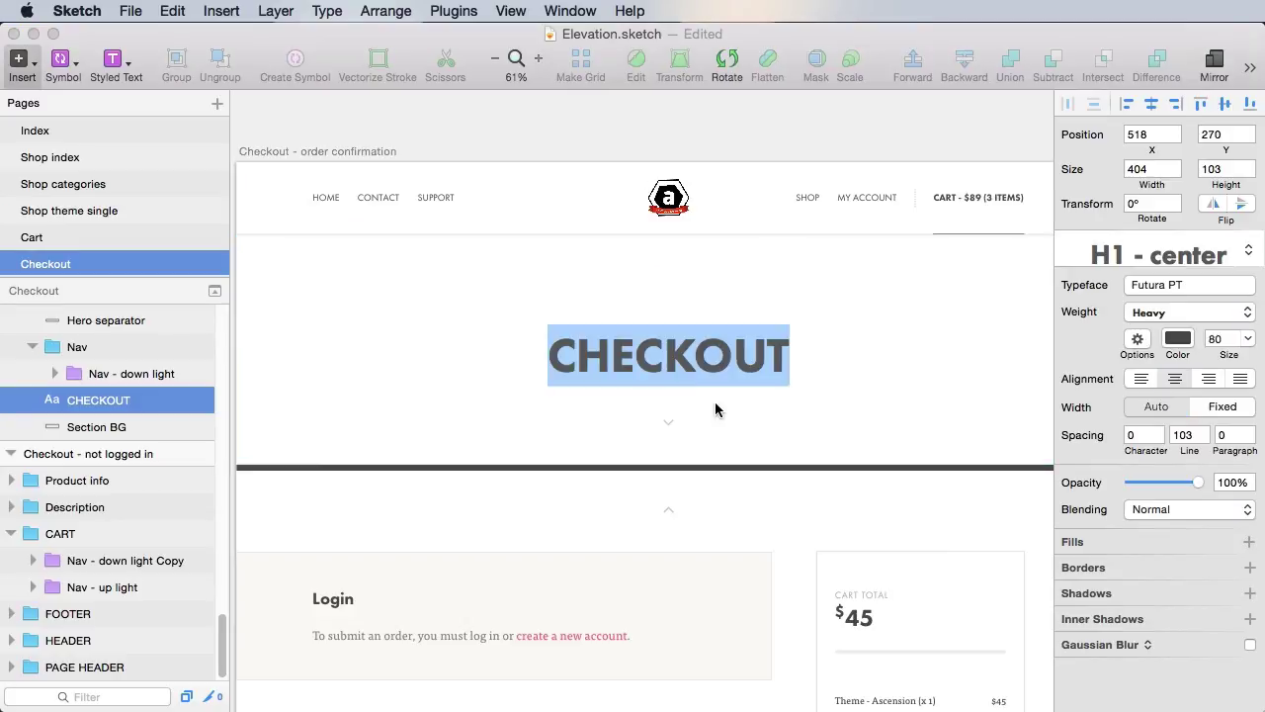
pyautogui.write('THANKS!')
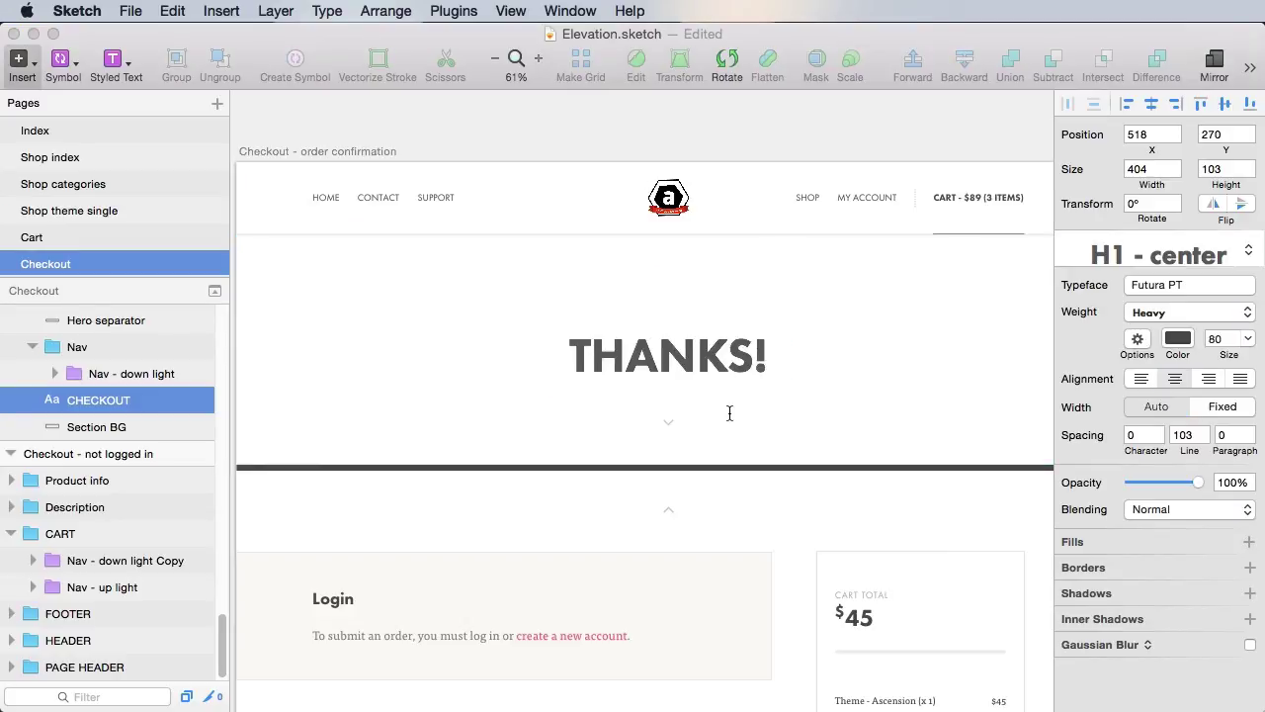
pyautogui.click(676, 431)
pyautogui.click(665, 425)
pyautogui.press('Delete')
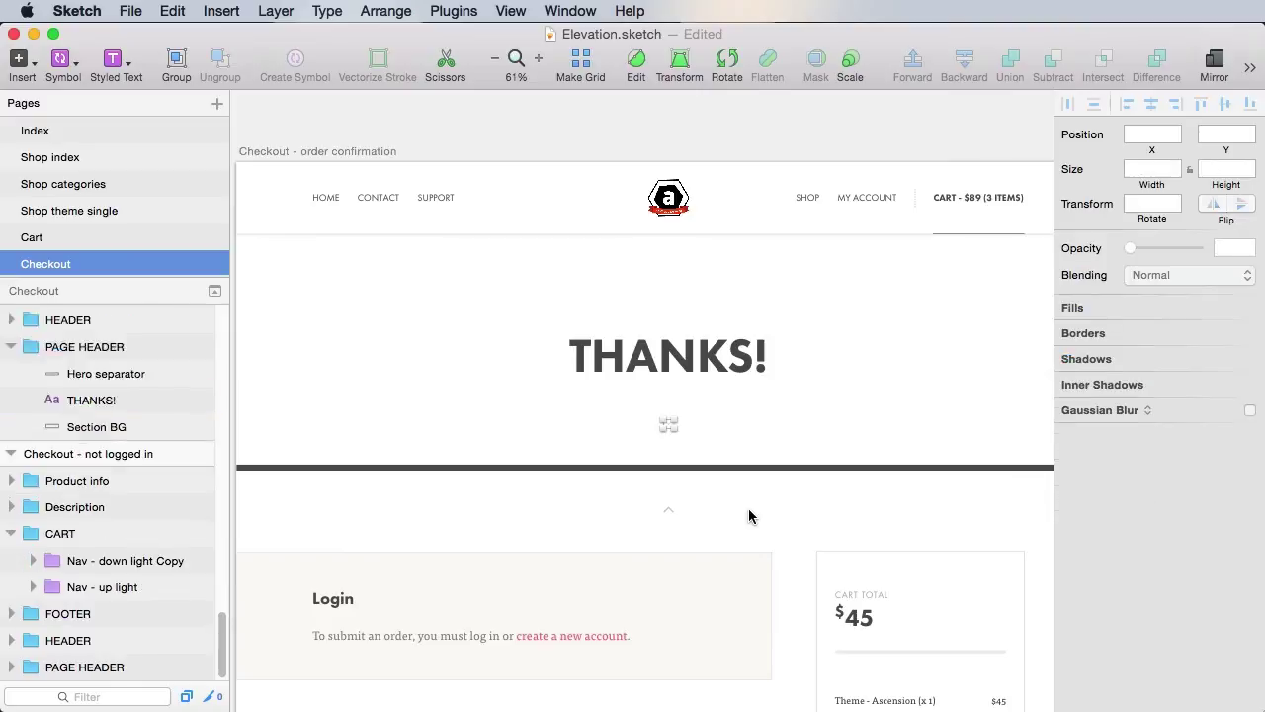
# - Delete the separator line, the chevron icon and the login and cart content under the heading
pyautogui.scroll(-1, 813, 556)
pyautogui.scroll(-2, 734, 409)
pyautogui.click(734, 405)
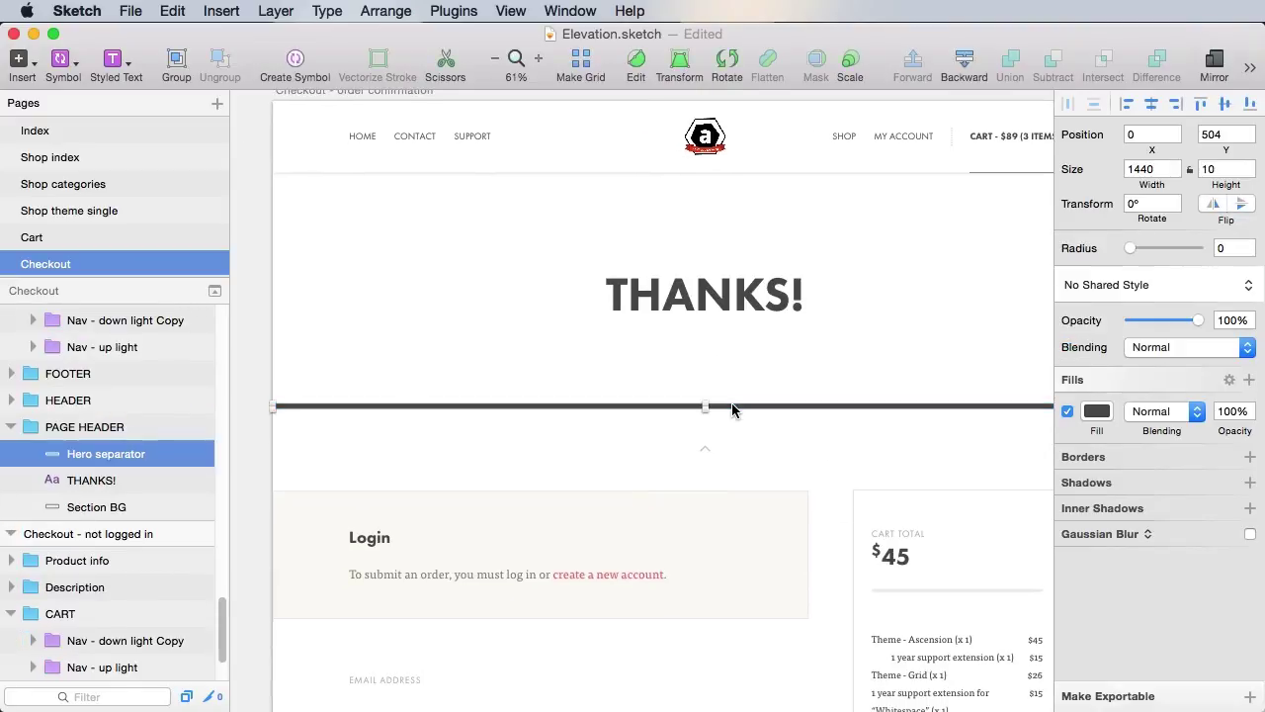
pyautogui.press('Delete')
pyautogui.click(705, 450)
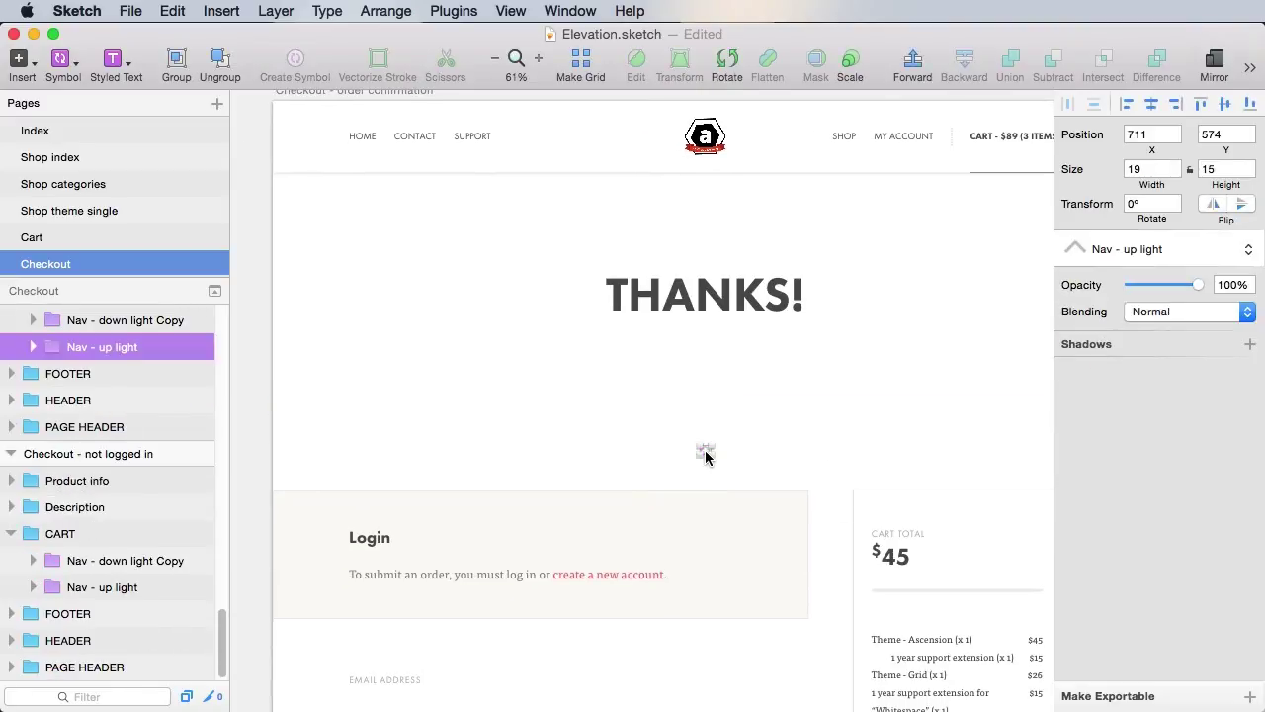
pyautogui.scroll(-5, 705, 453)
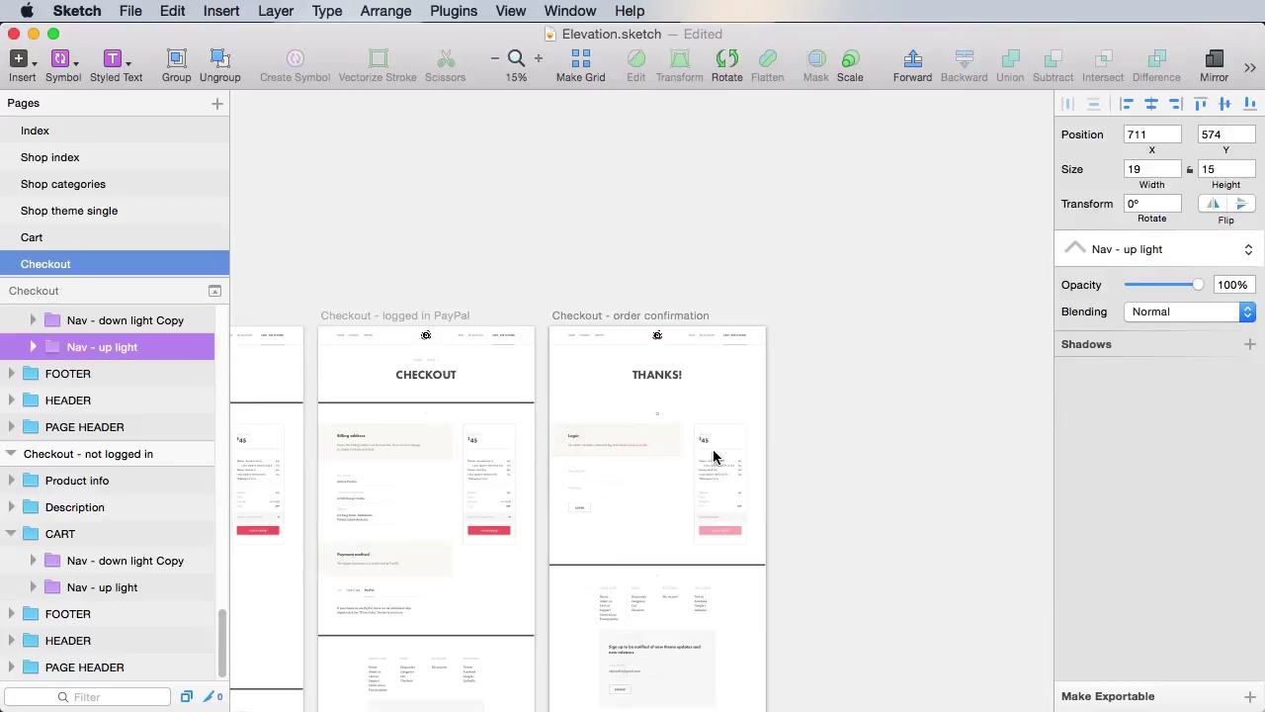
pyautogui.moveTo(709, 456); pyautogui.dragTo(576, 534)
pyautogui.press('Delete')
# - Delete the footer link columns so the sign-up box and copyright sit beneath THANKS!
pyautogui.click(702, 605)
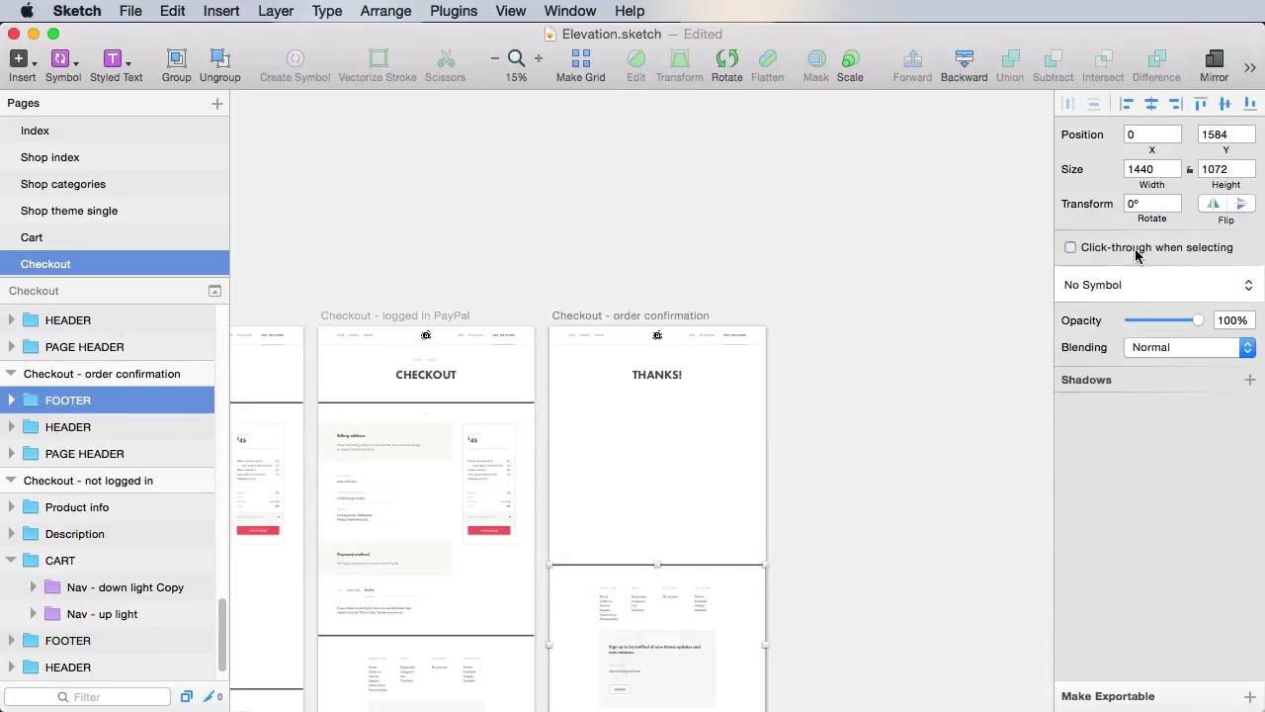
pyautogui.click(797, 568)
pyautogui.scroll(-3, 853, 480)
pyautogui.click(661, 530)
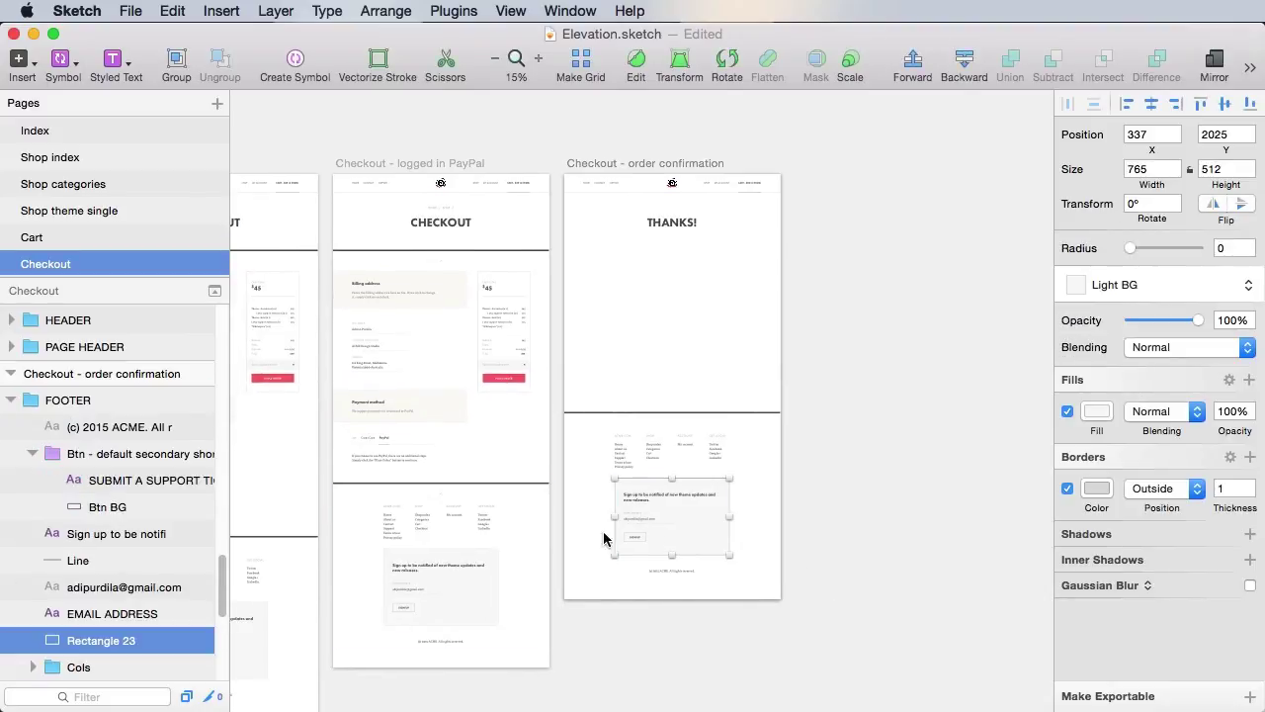
pyautogui.click(626, 446)
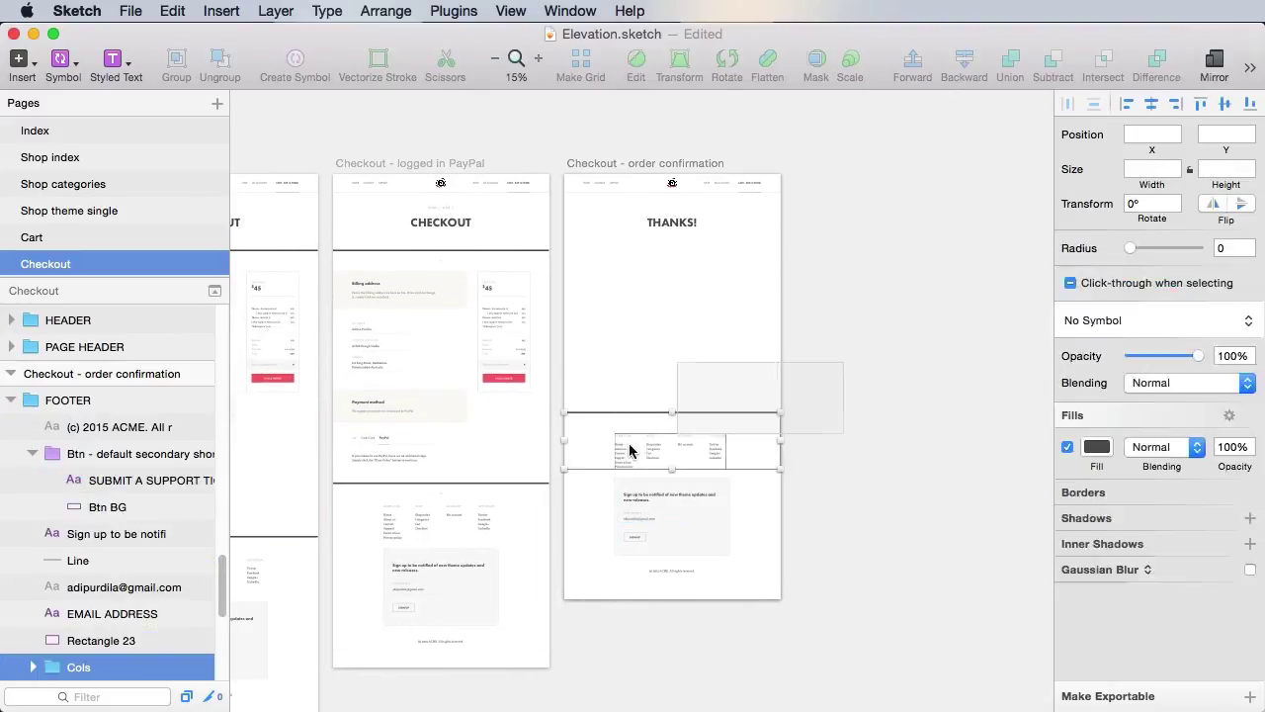
pyautogui.press('Delete')
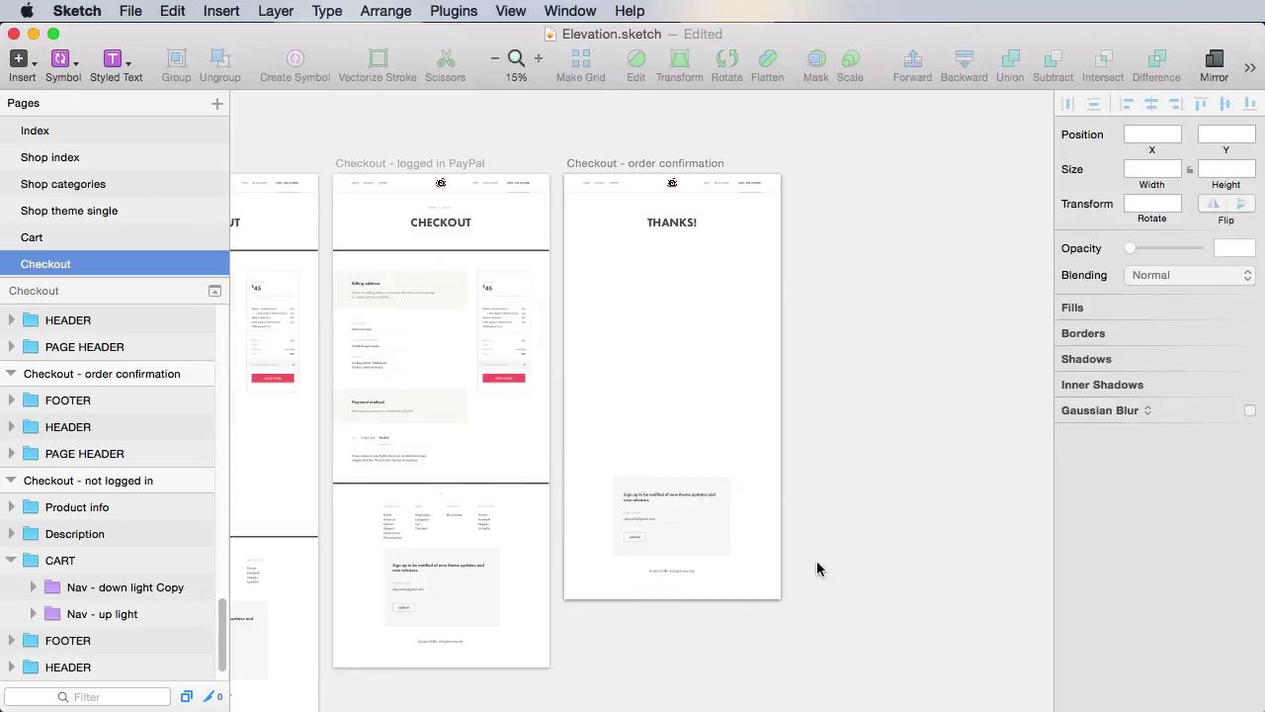
pyautogui.scroll(-2, 816, 569)
pyautogui.click(672, 549)
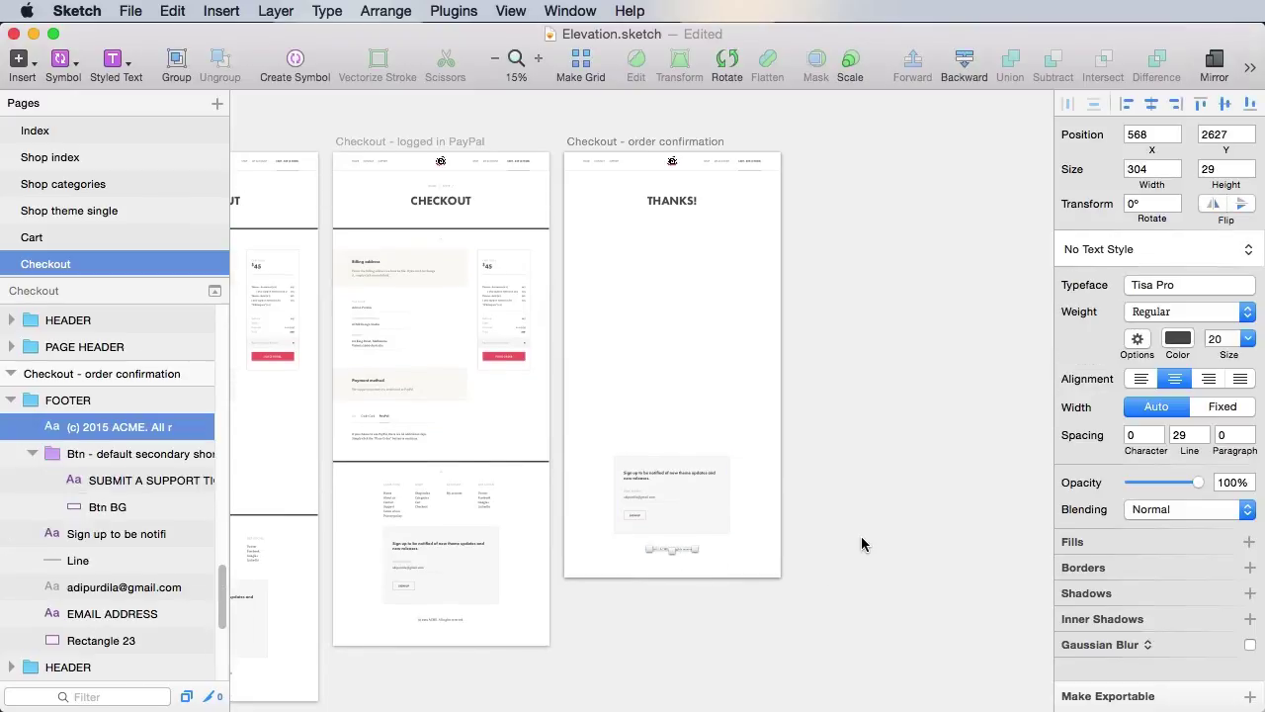
pyautogui.click(706, 499)
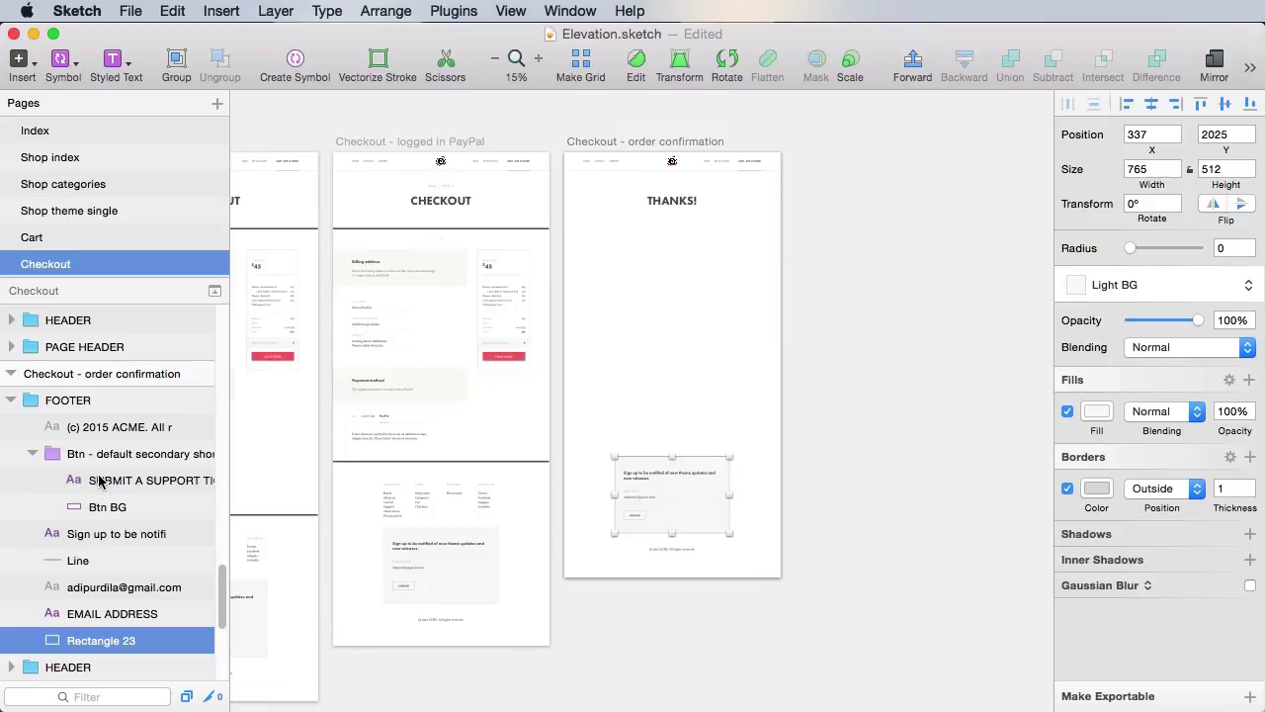
pyautogui.click(10, 399)
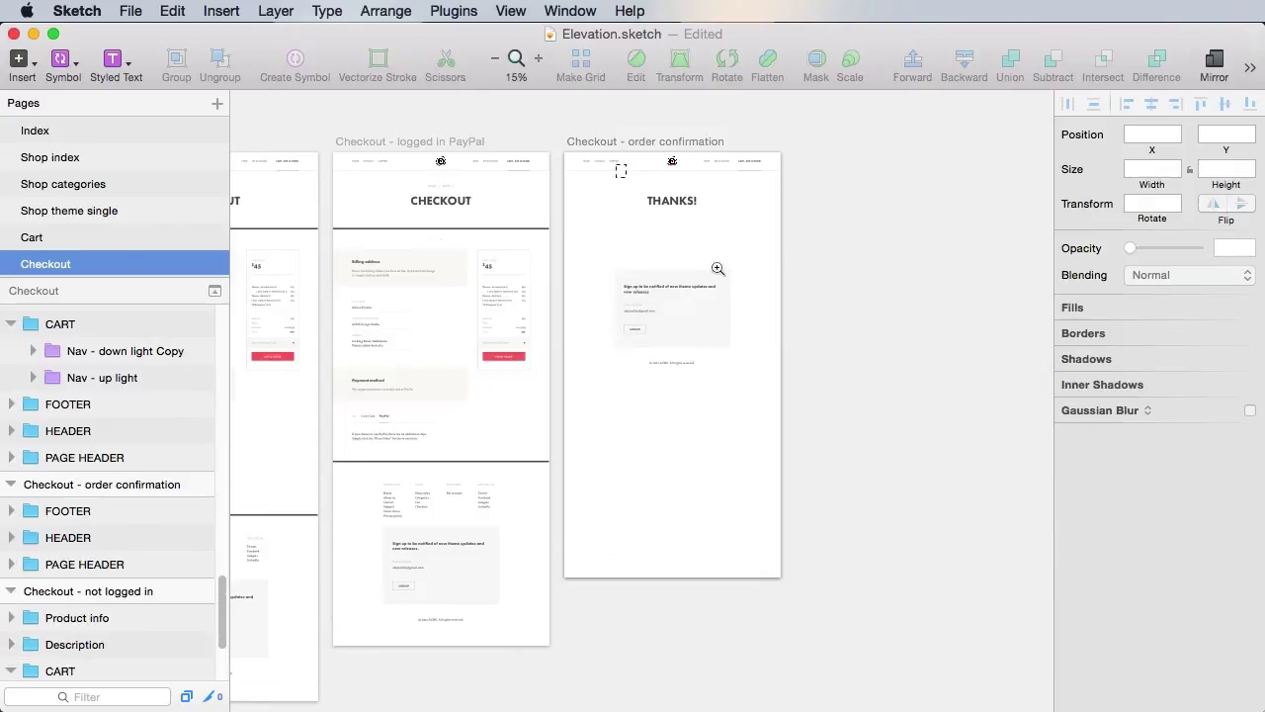
pyautogui.scroll(5, 721, 268)
# - Add a new Tisa Pro text layer centred beneath the THANKS! heading and save
pyautogui.scroll(5, 554, 224)
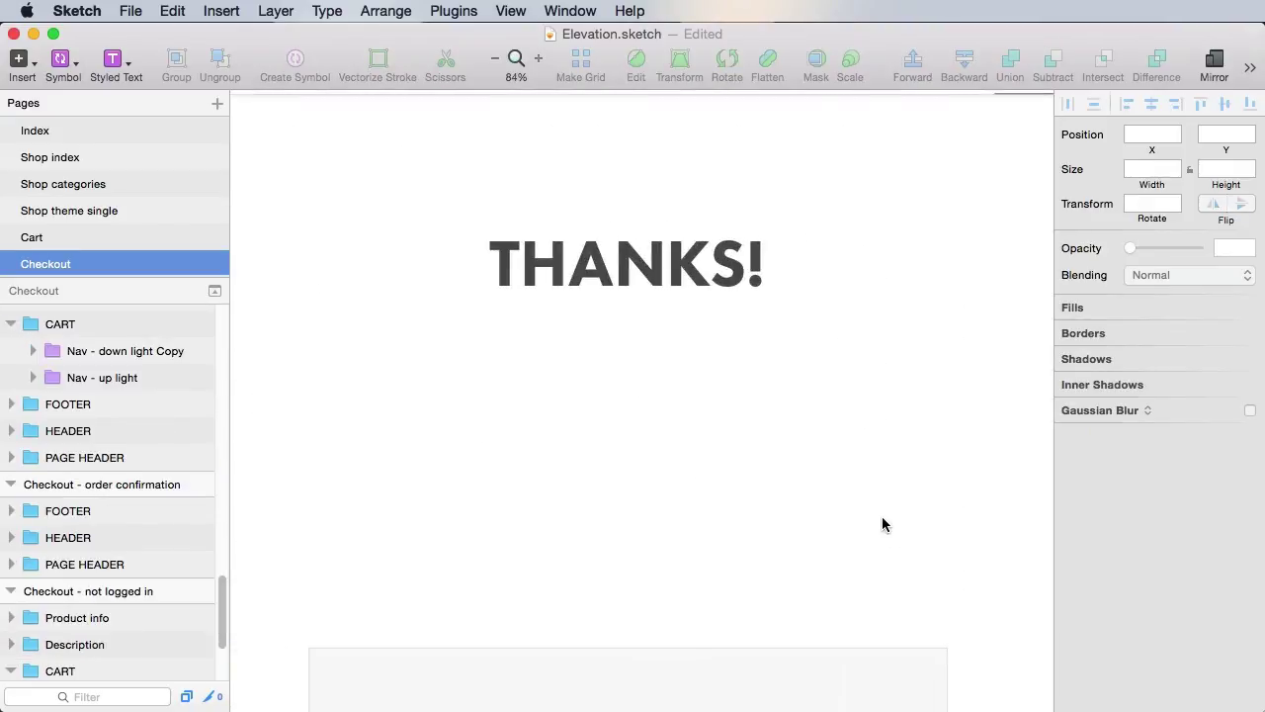
pyautogui.hscroll(-2, 750, 464)
pyautogui.press('t')
pyautogui.click(655, 336)
pyautogui.click(875, 302)
pyautogui.click(879, 341)
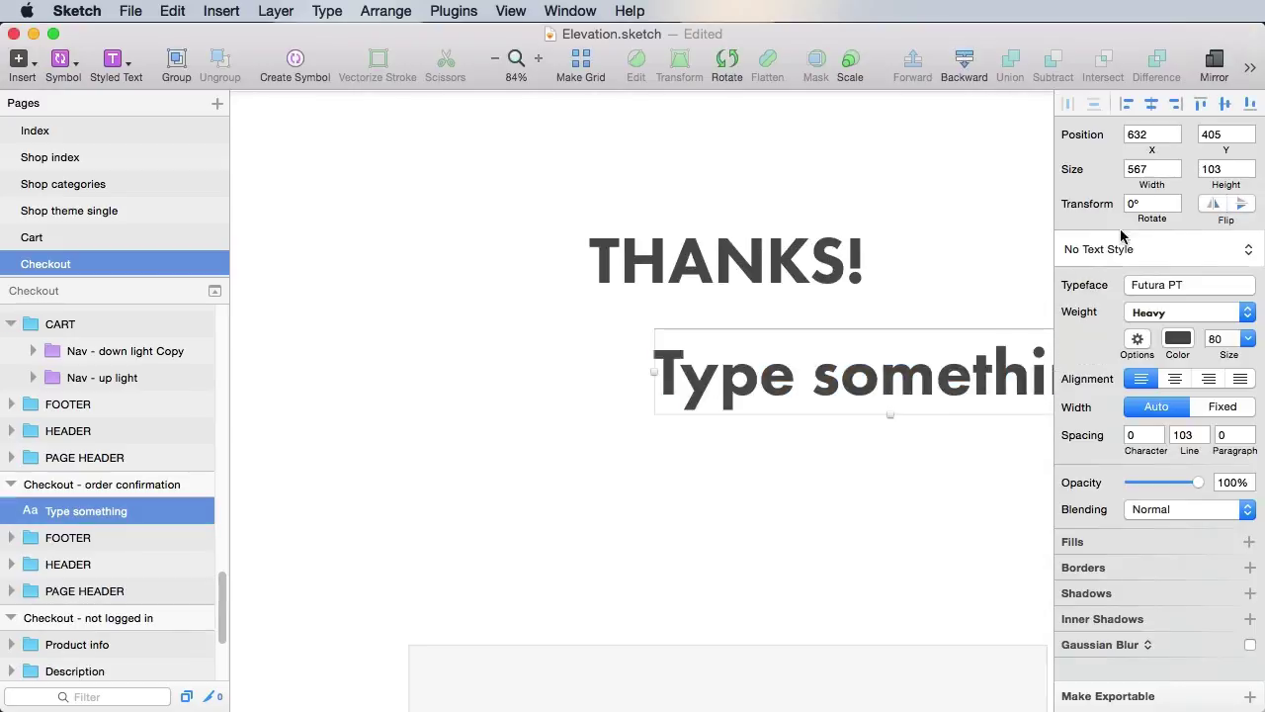
pyautogui.click(1109, 249)
pyautogui.click(1108, 249)
pyautogui.click(1171, 285)
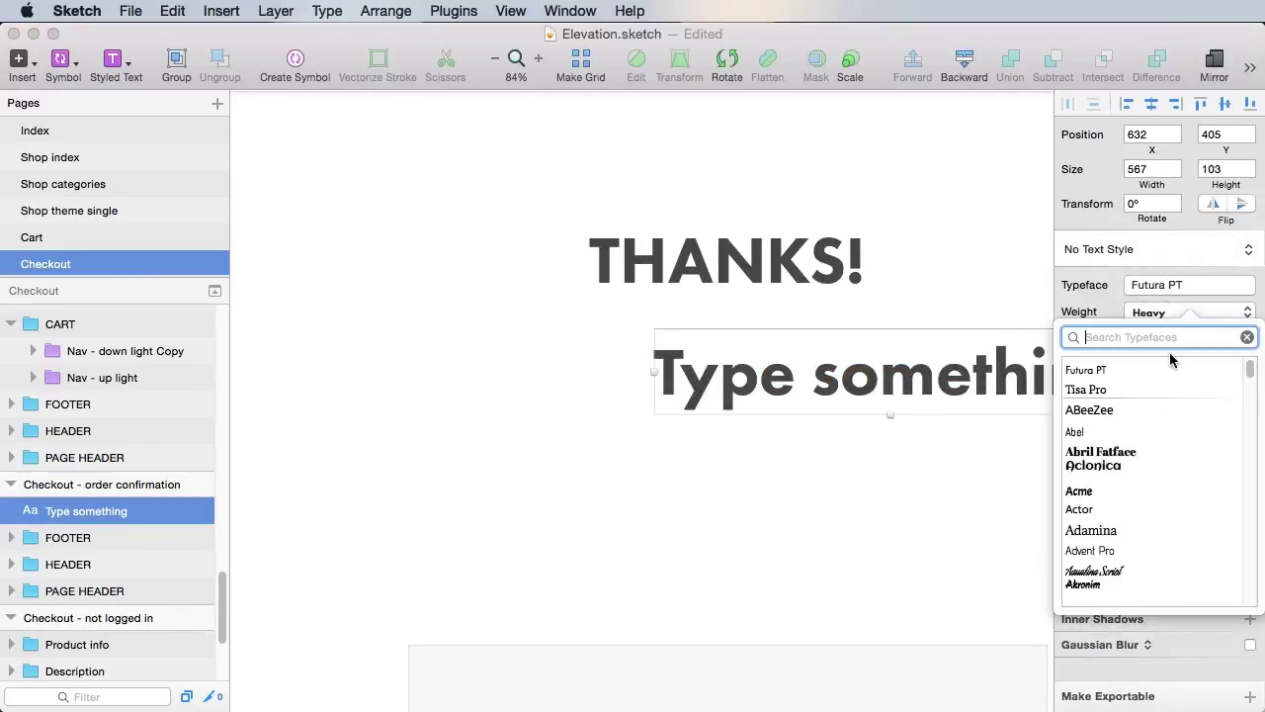
pyautogui.click(1109, 389)
pyautogui.click(912, 446)
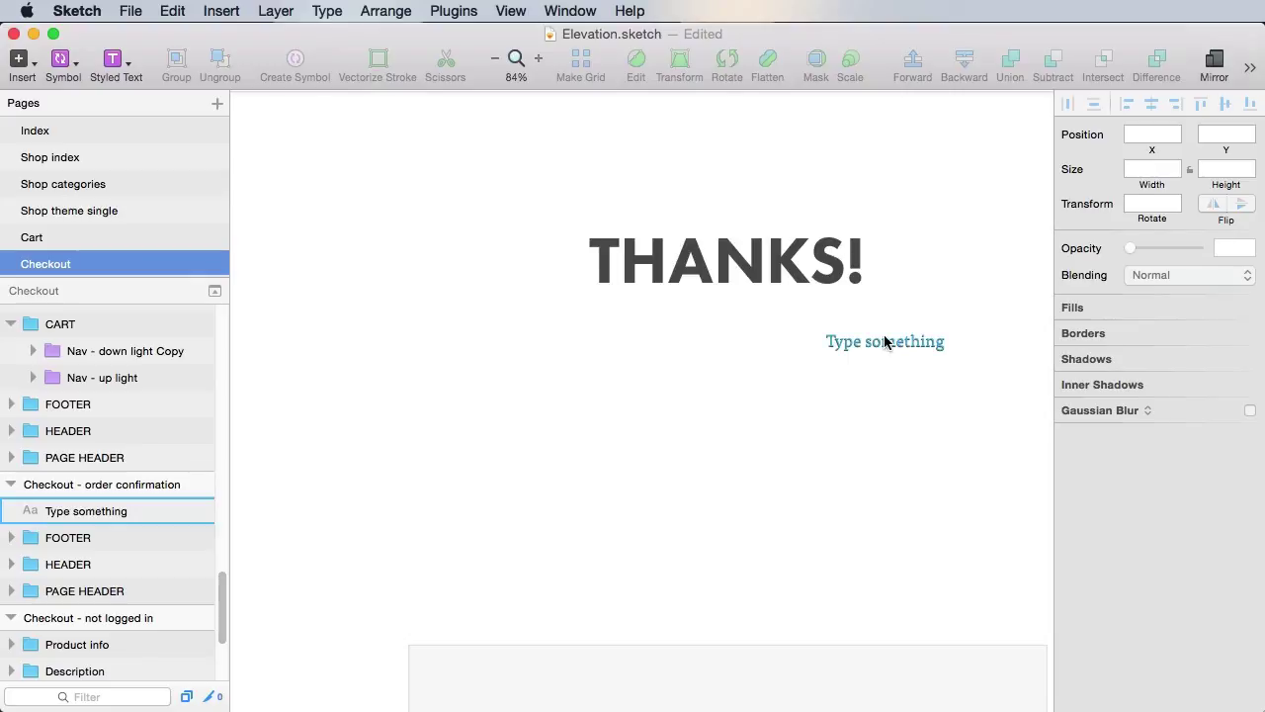
pyautogui.moveTo(884, 342); pyautogui.dragTo(727, 365)
pyautogui.press('super+s')
# - Type the message 'We've received your order. You'll get a confirmation email shortly.'
pyautogui.click(716, 478)
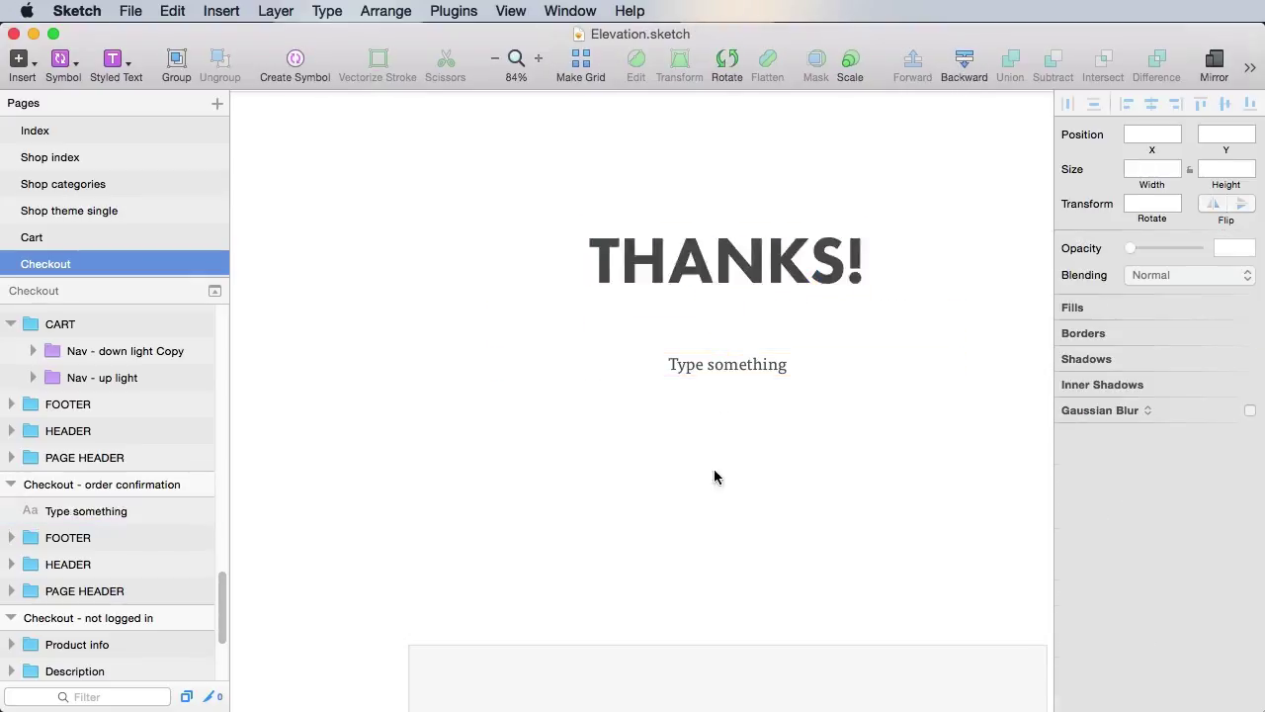
pyautogui.click(723, 362)
pyautogui.doubleClick(719, 362)
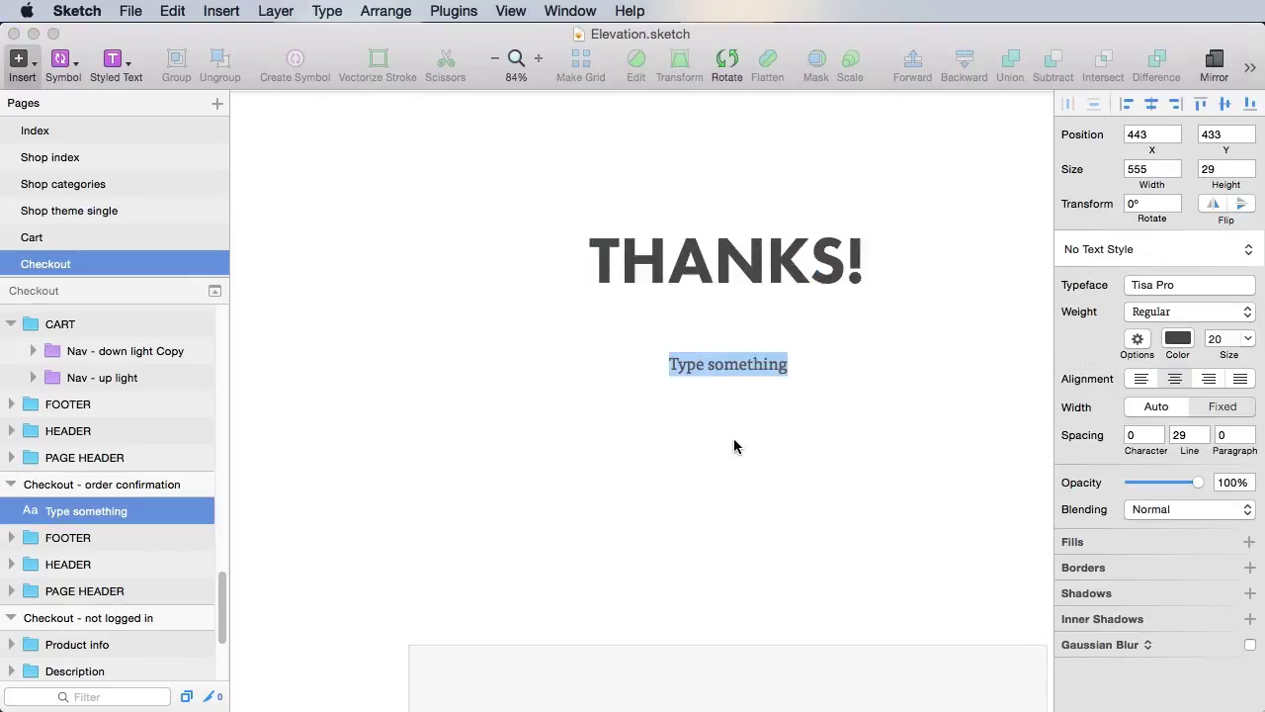
pyautogui.write("We've received your order. You'll get ")
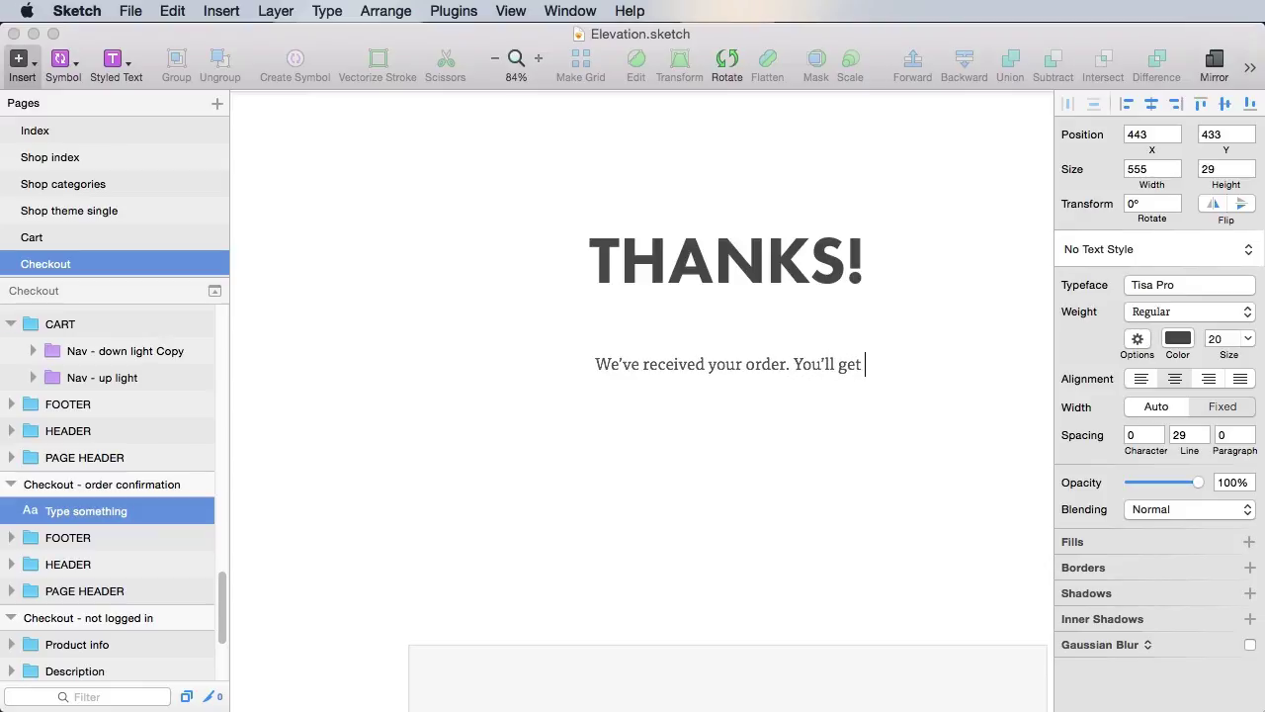
pyautogui.write('a confirmation email shortly.')
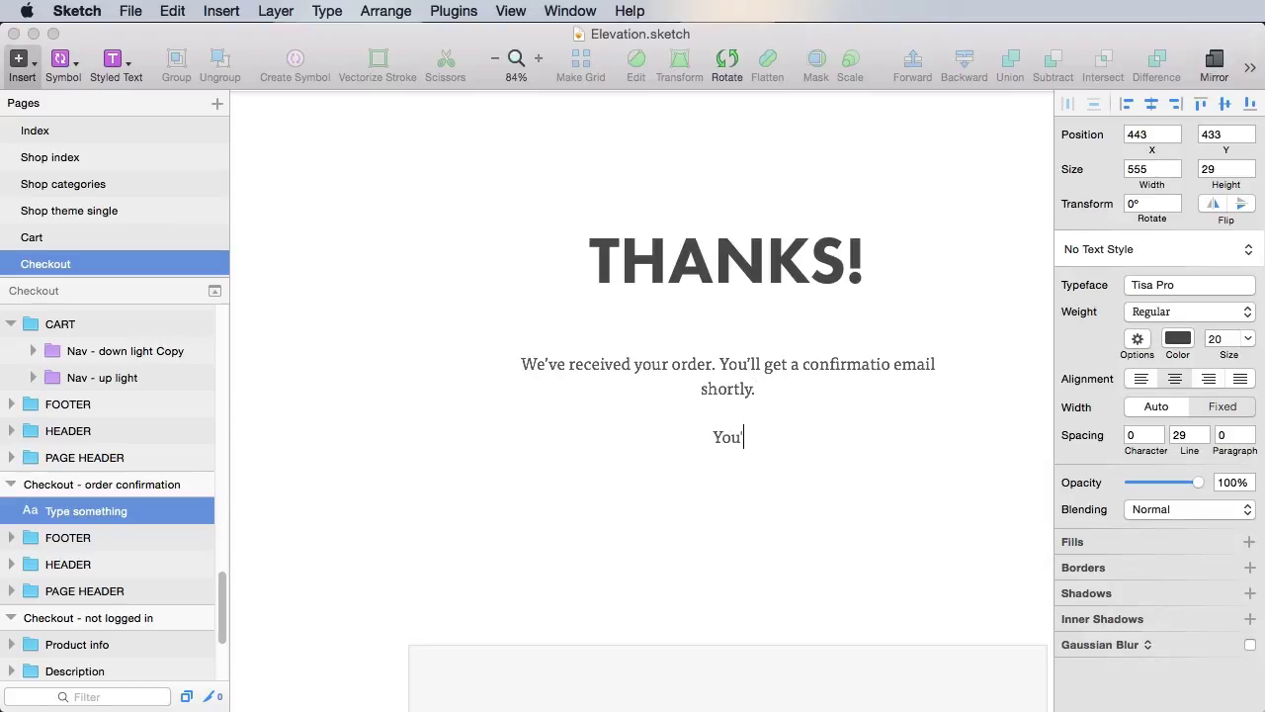
# - Shorten the order confirmation artboard to 1440 × 1416, ending below the copyright line, and save
pyautogui.click(682, 677)
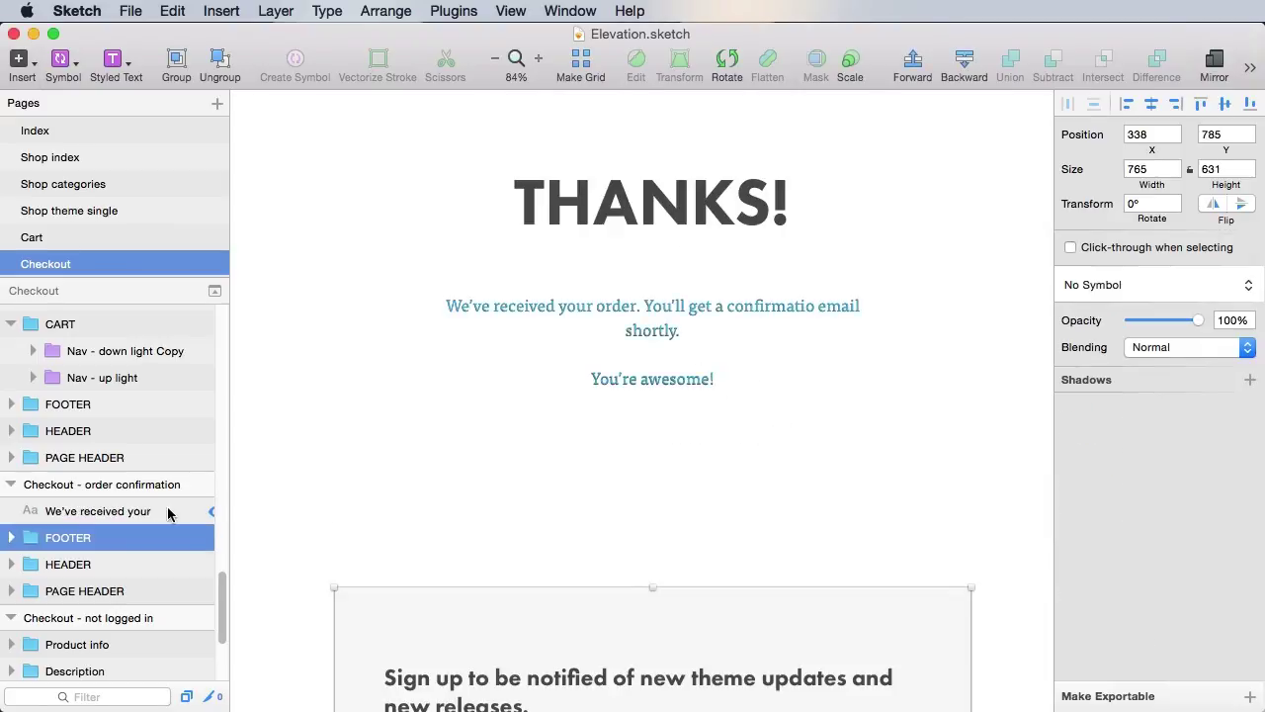
pyautogui.click(822, 437)
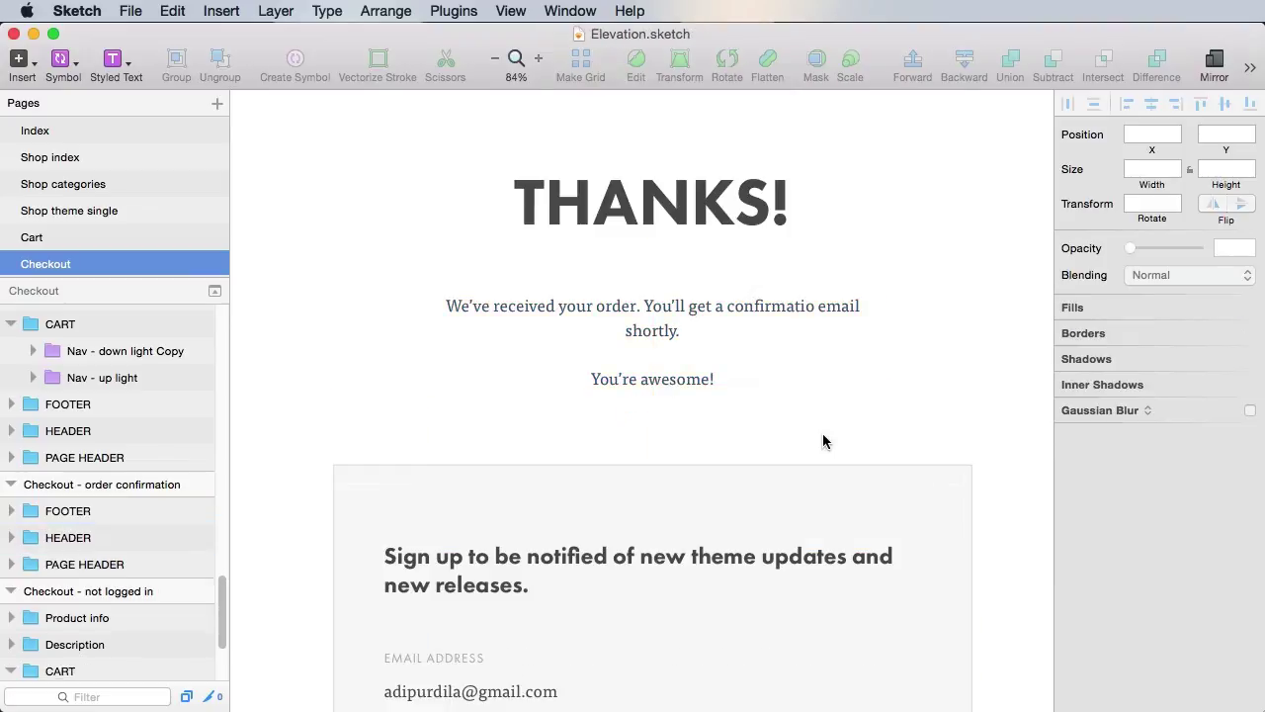
pyautogui.press('super+minus')
pyautogui.press('super+minus')
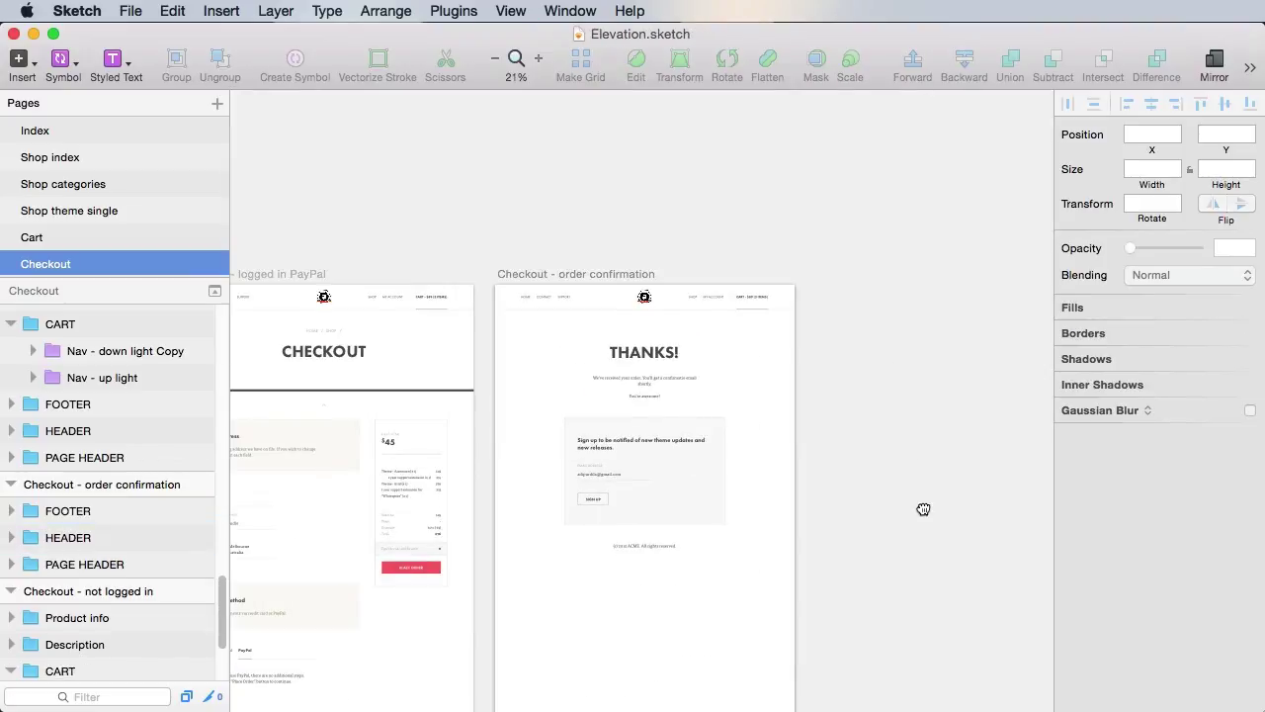
pyautogui.scroll(-3, 923, 509)
pyautogui.click(587, 162)
pyautogui.scroll(-3, 695, 615)
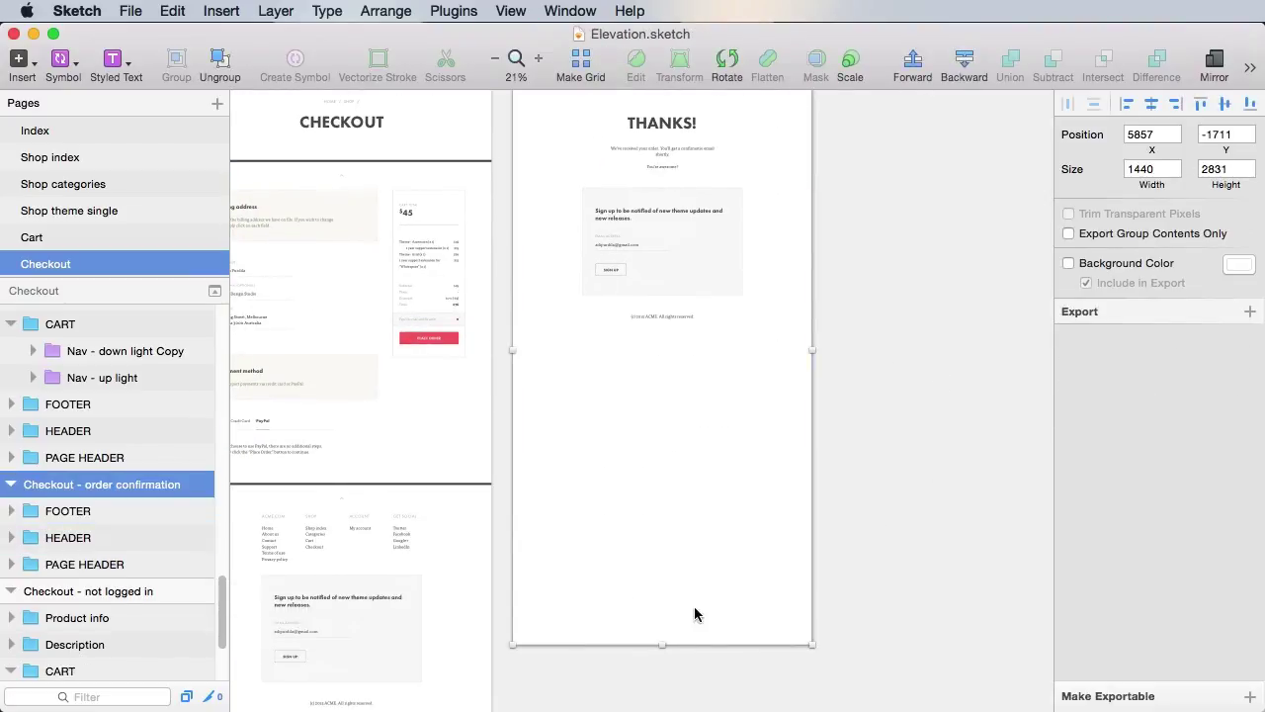
pyautogui.moveTo(661, 643); pyautogui.dragTo(666, 351)
pyautogui.click(780, 522)
pyautogui.press('super+s')
# - Zoom out to fit all five checkout artboards in view
pyautogui.scroll(3, 840, 554)
pyautogui.hscroll(-2, 840, 554)
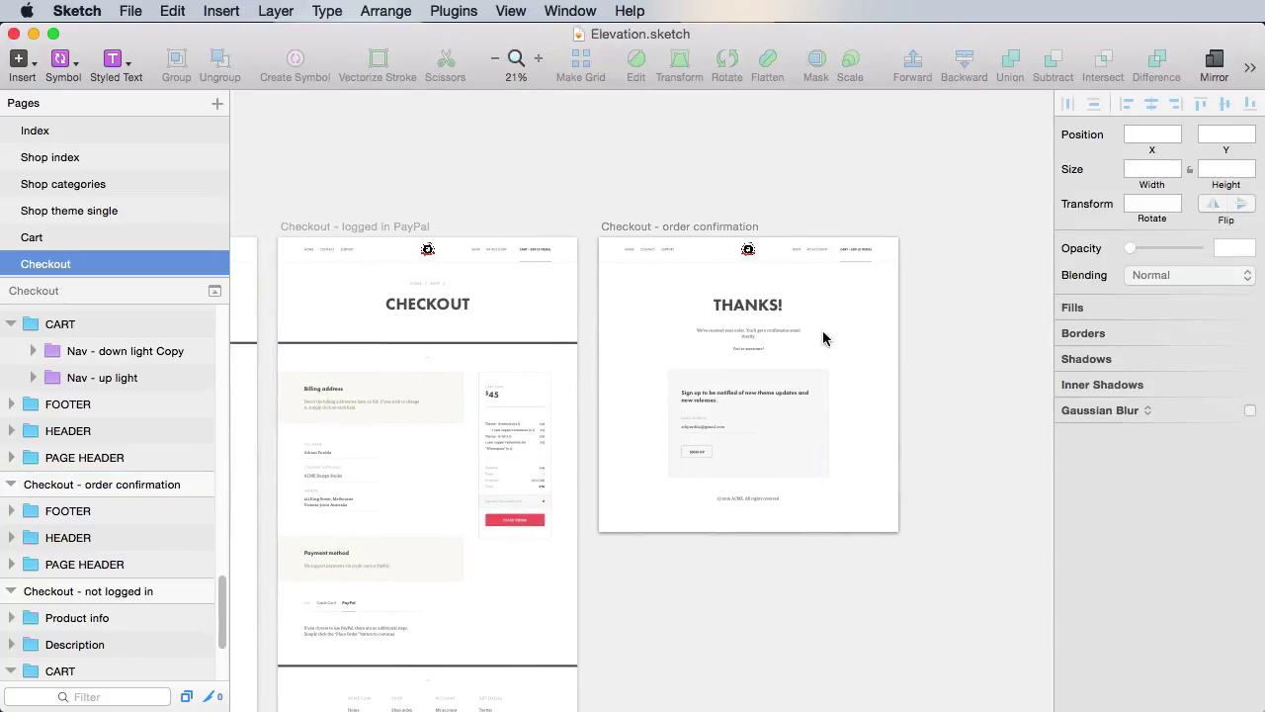
pyautogui.moveTo(658, 214); pyautogui.dragTo(975, 632)
pyautogui.scroll(2, 682, 454)
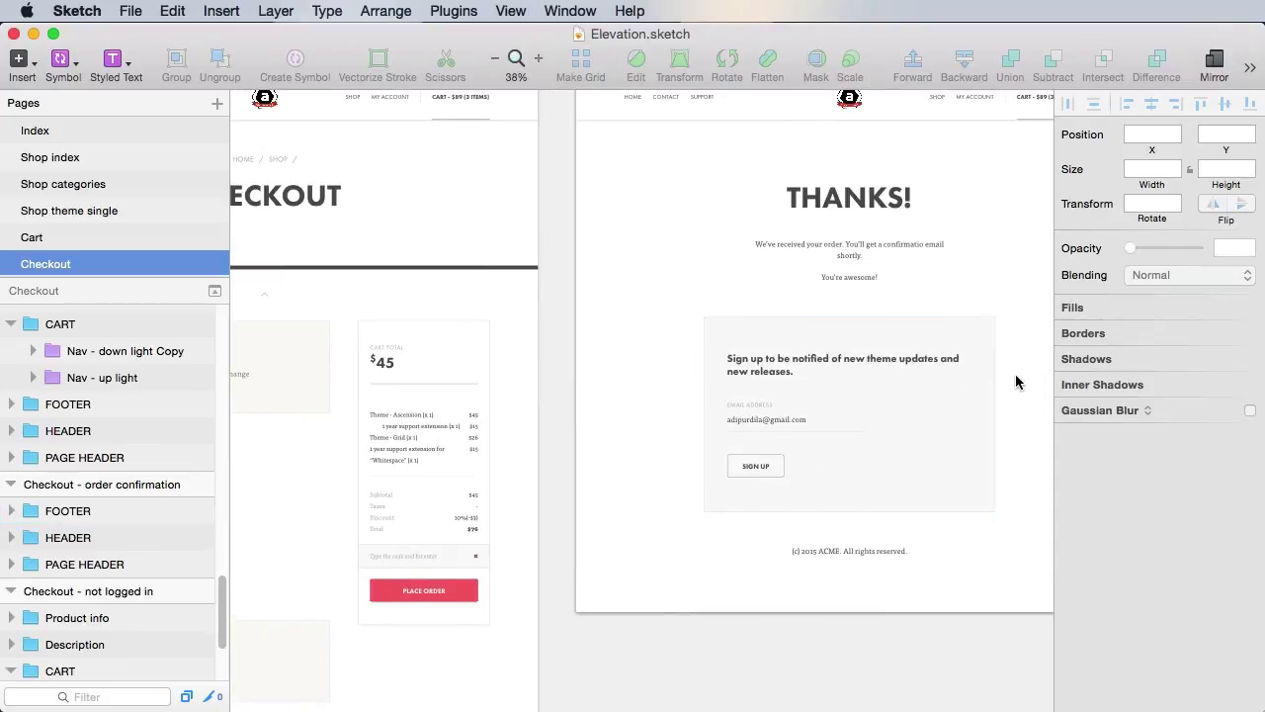
pyautogui.press('super+1')
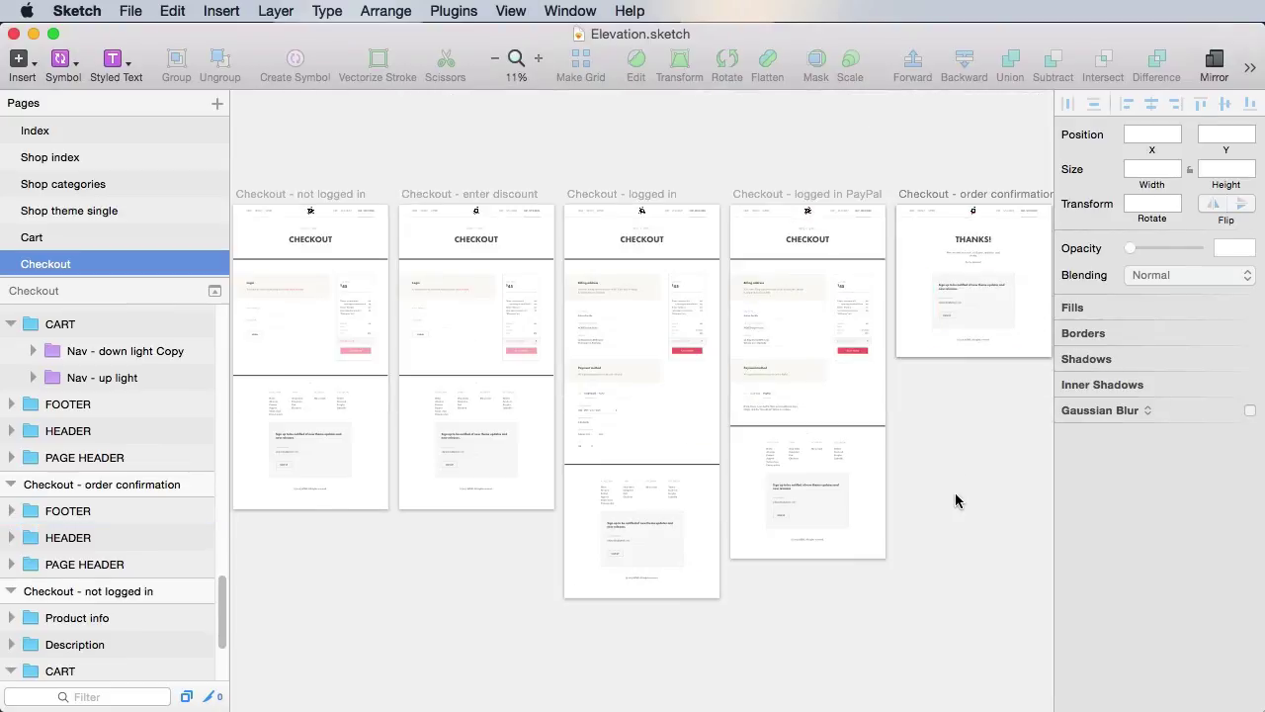